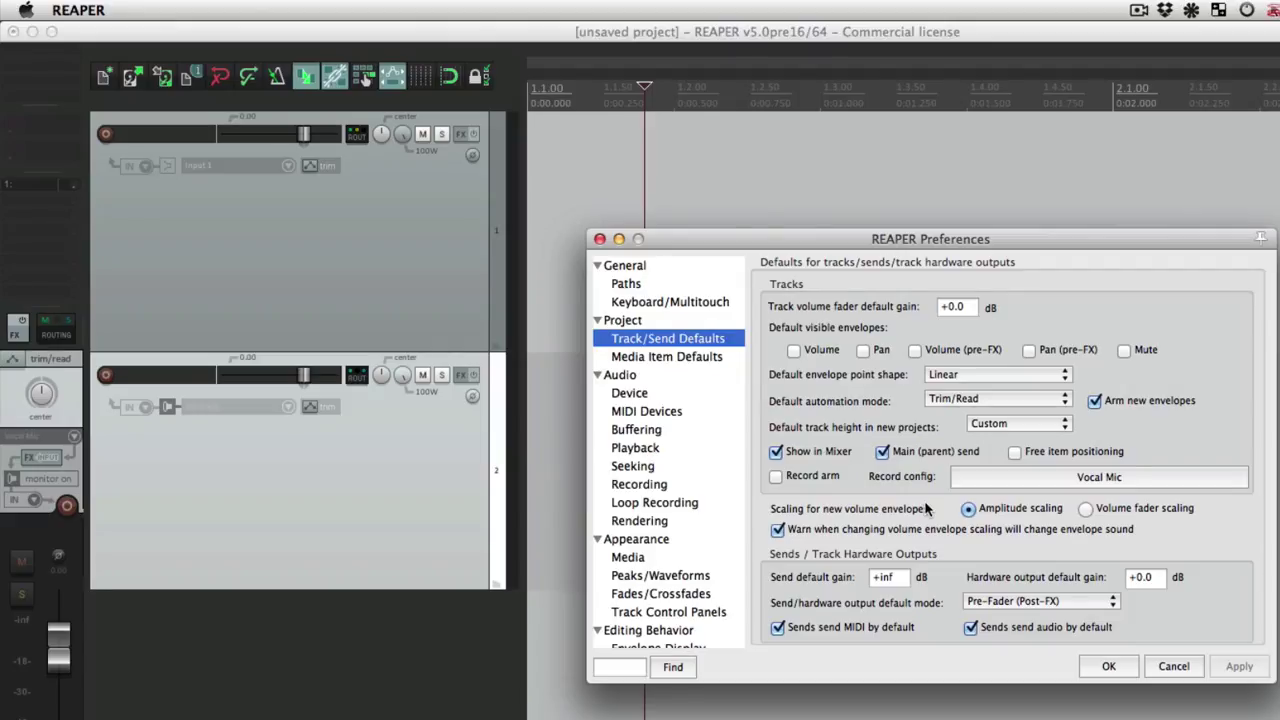
- Show the Media Item Defaults page under Project in the Preferences sidebar
left_click(683, 358)
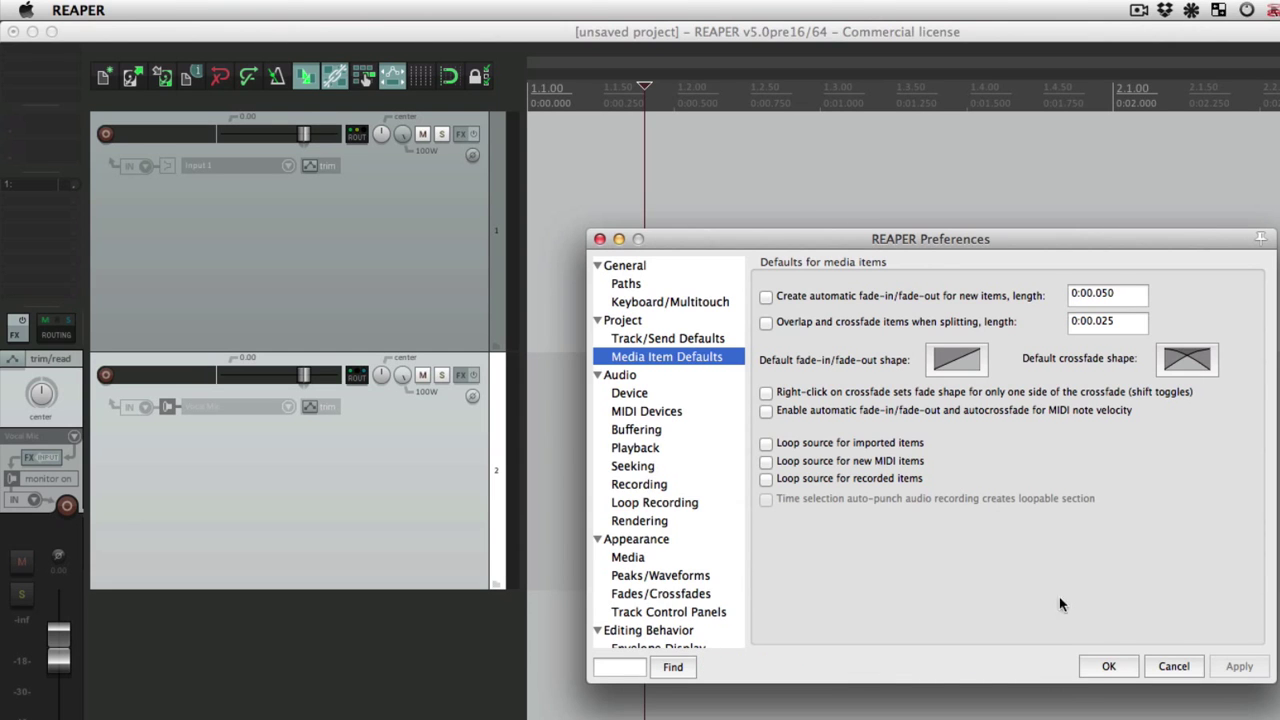
- Close Preferences and delete the second track, confirming the deletion
left_click(1105, 665)
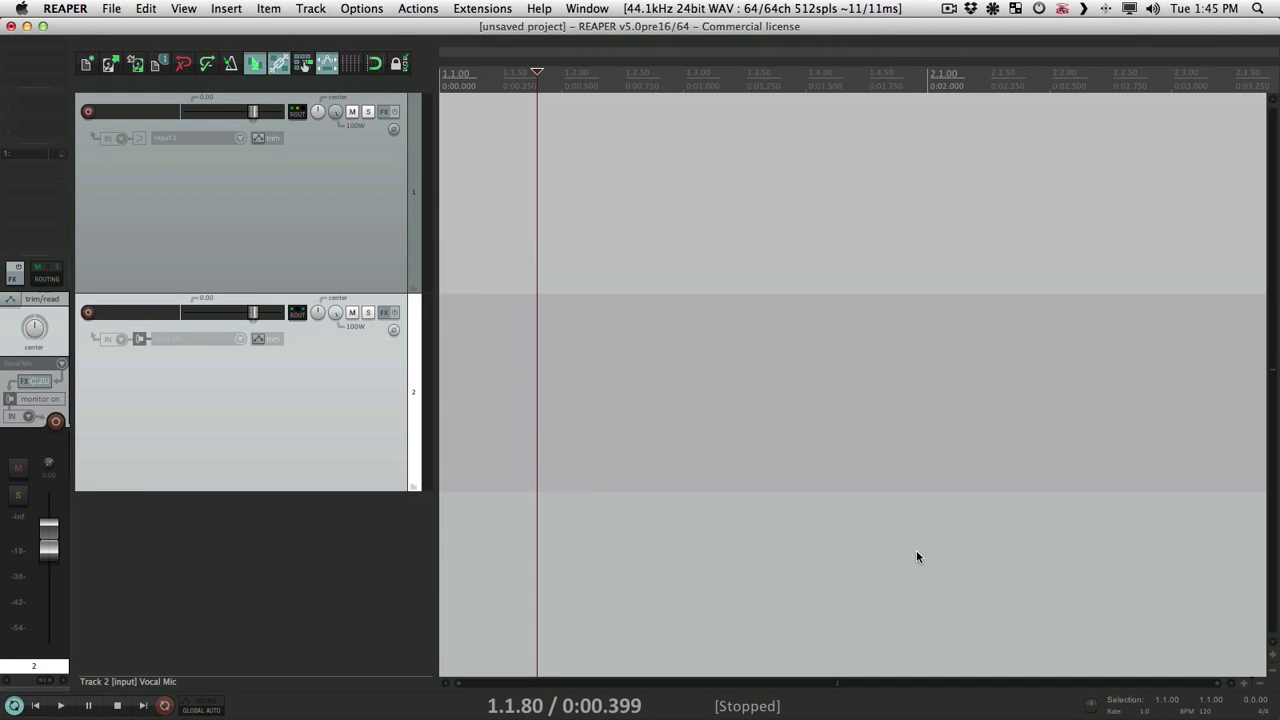
key("Delete")
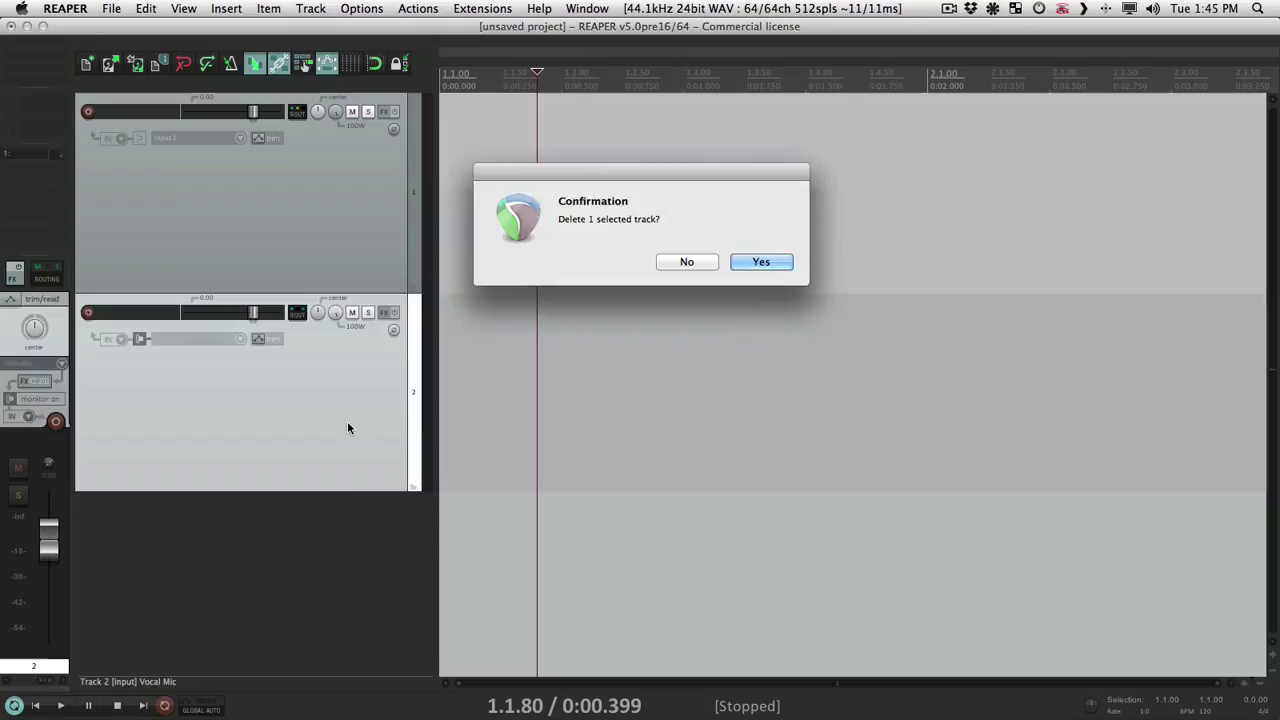
key("Return")
- Drag Drum Loop.wav from the Loops folder onto the track, then stretch and restore its length
key("super+Tab")
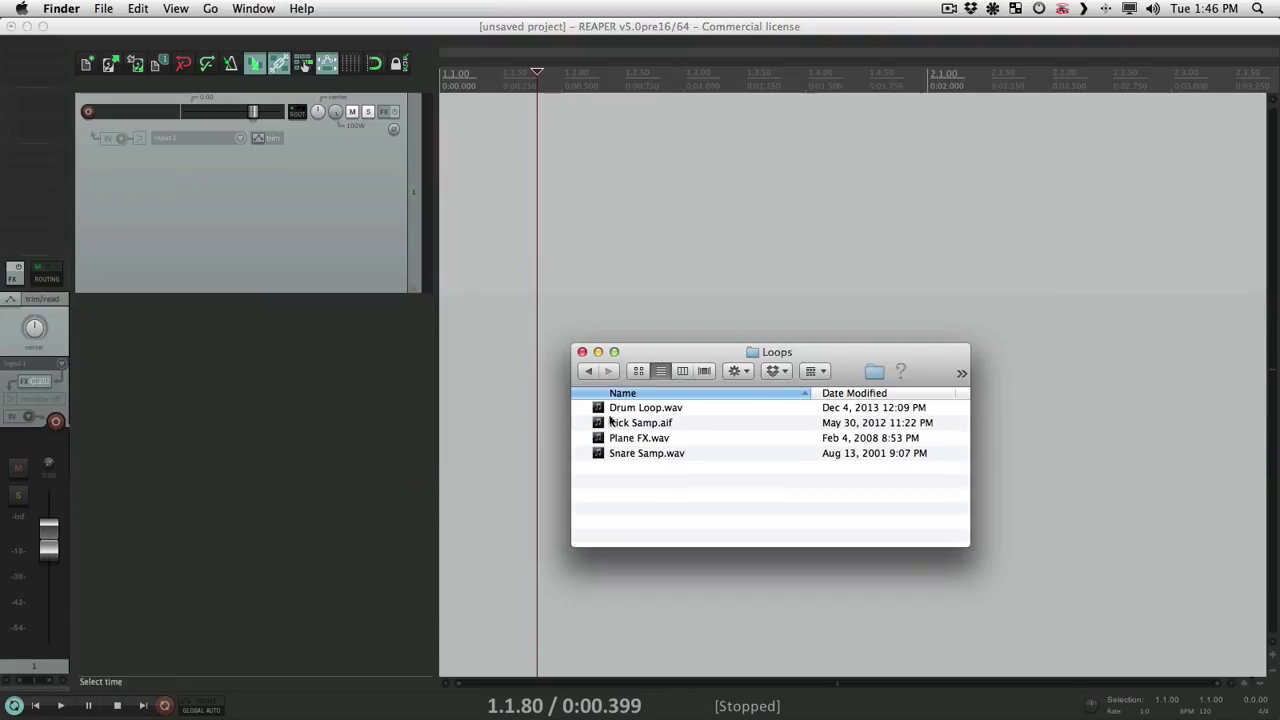
left_click_drag(617, 410, 527, 186)
left_click(485, 156)
scroll(485, 156, "down", 5)
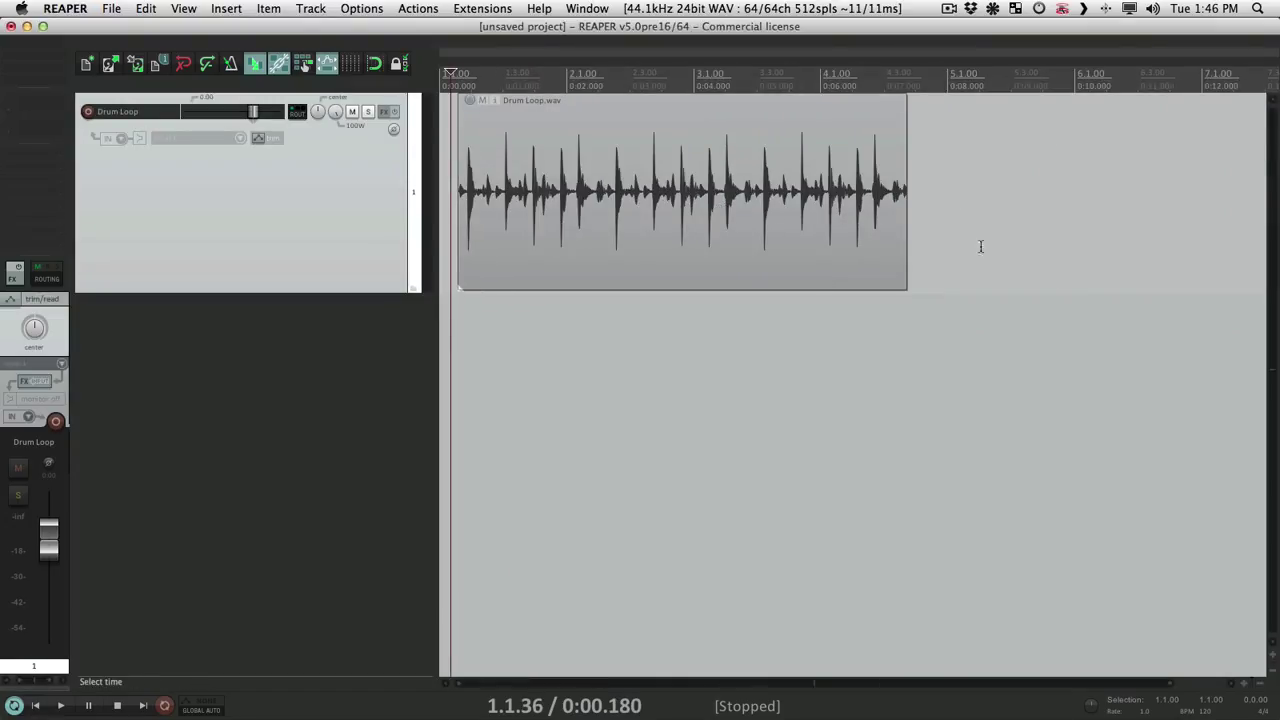
left_click_drag(909, 249, 1217, 249)
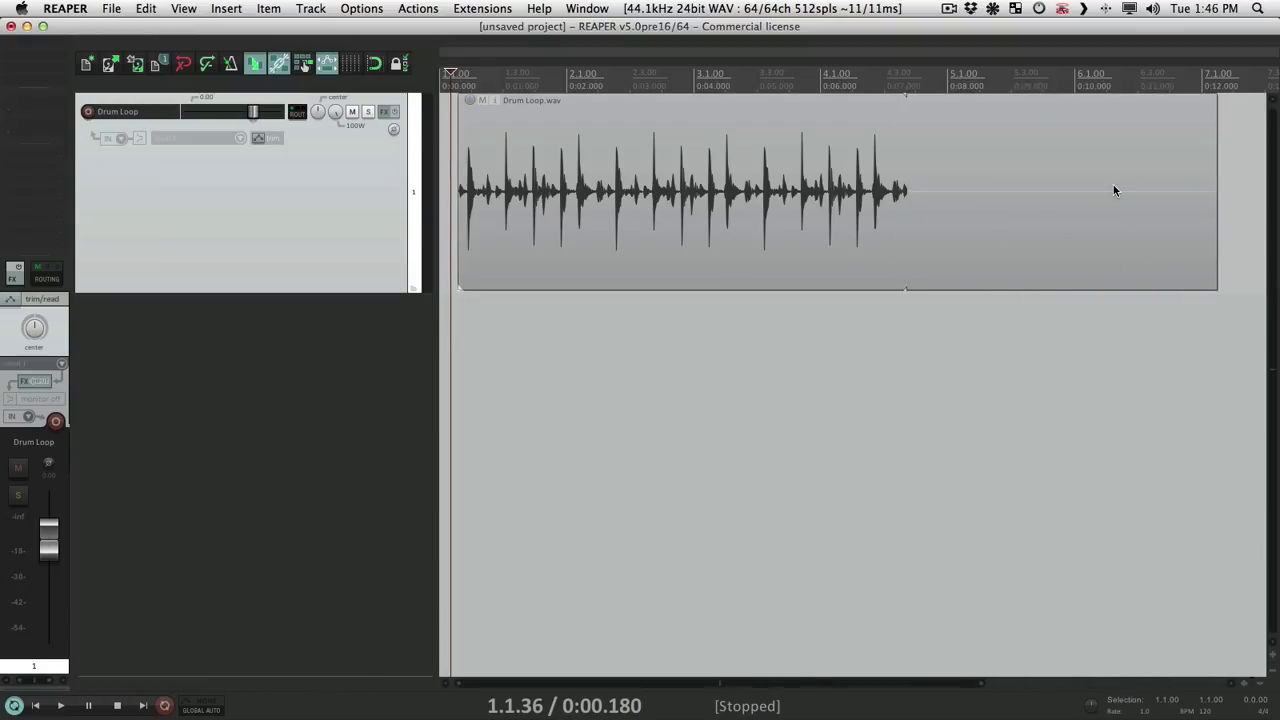
left_click_drag(1214, 228, 911, 266)
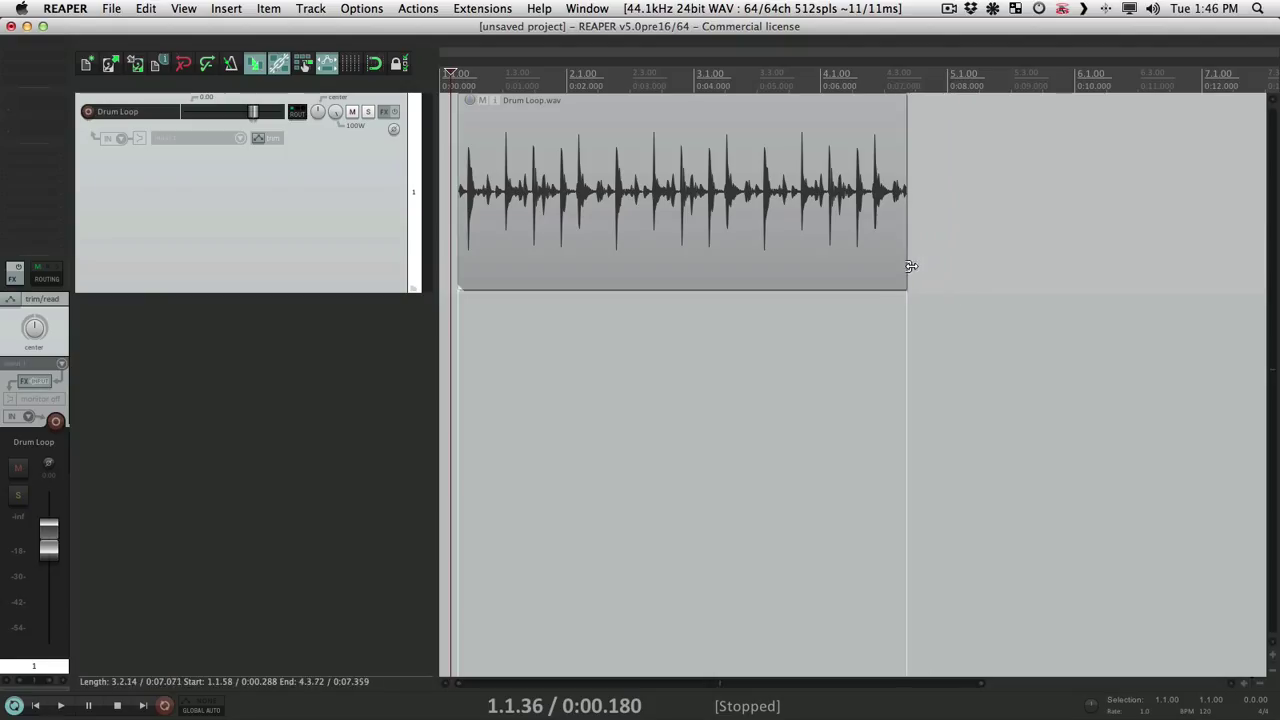
- Enable Loop source in the Drum Loop item's properties
right_click(633, 141)
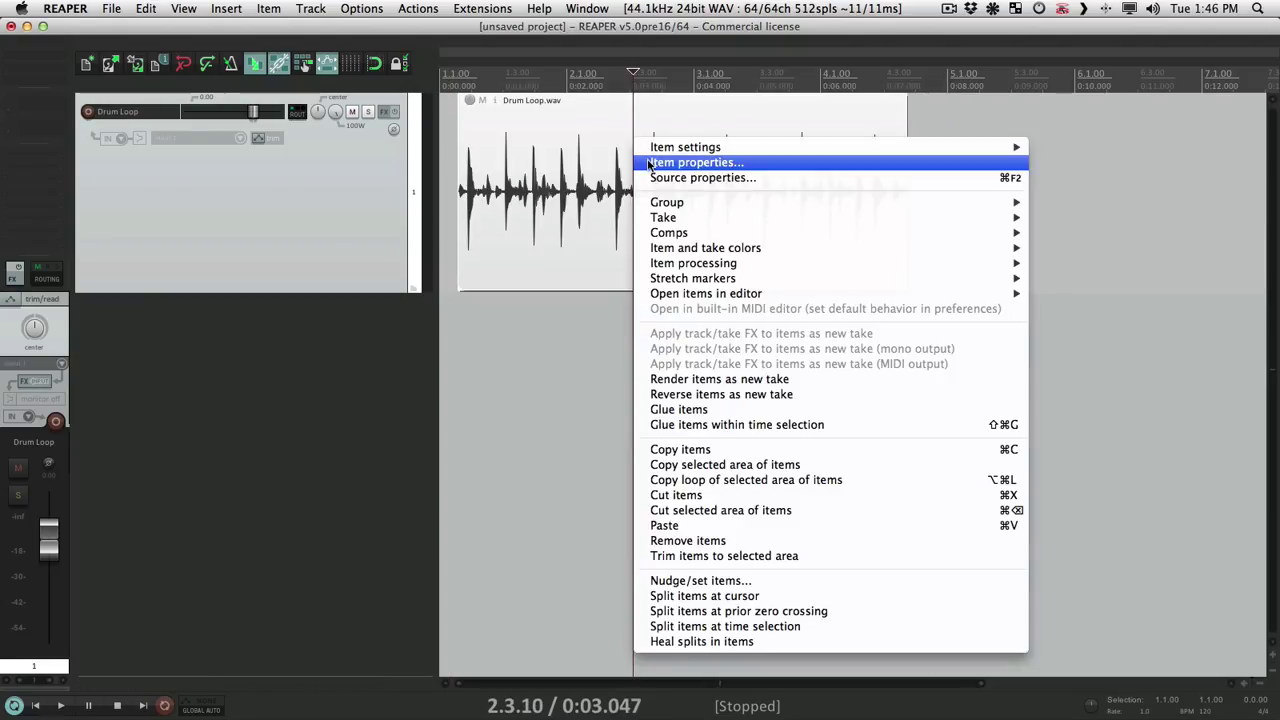
left_click(648, 163)
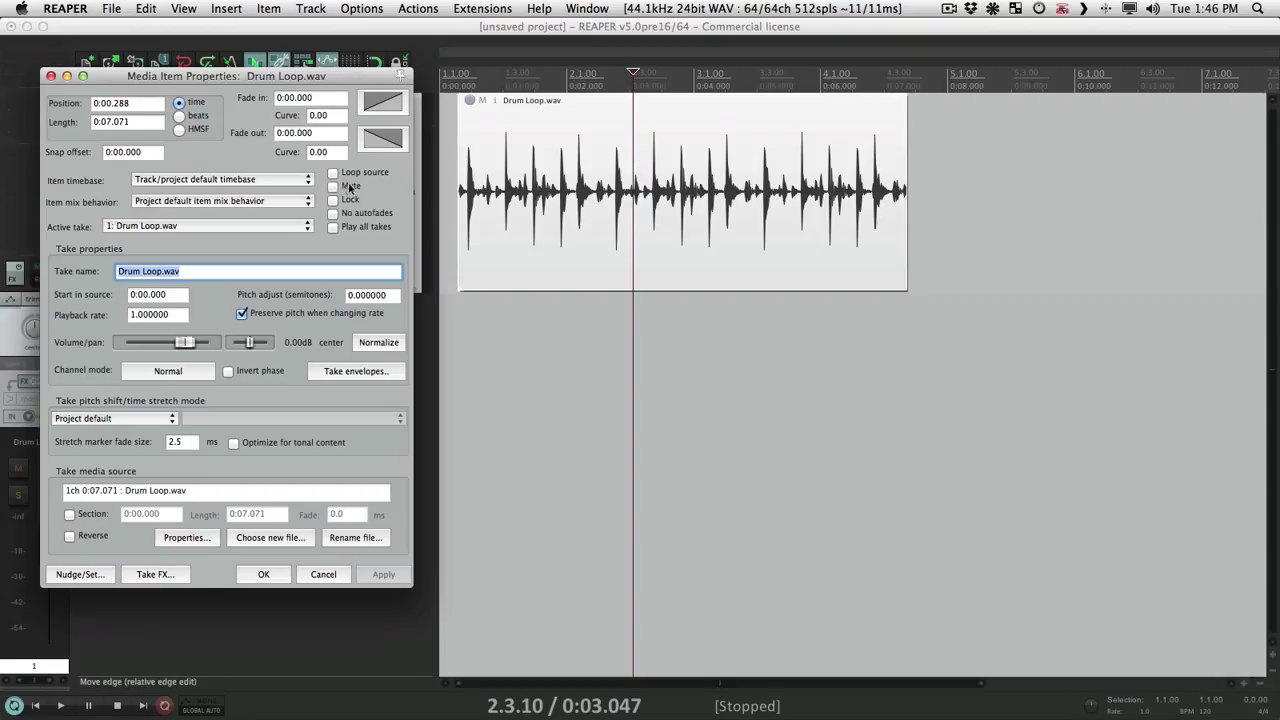
left_click(334, 174)
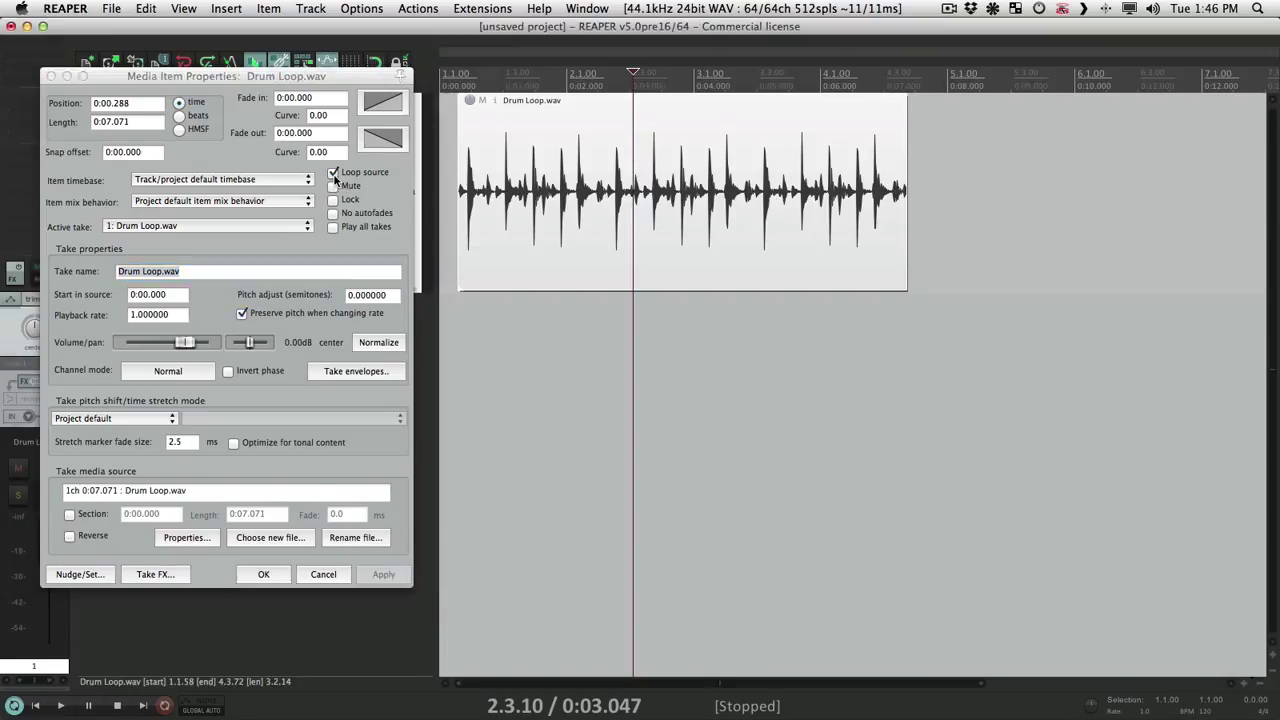
left_click(276, 569)
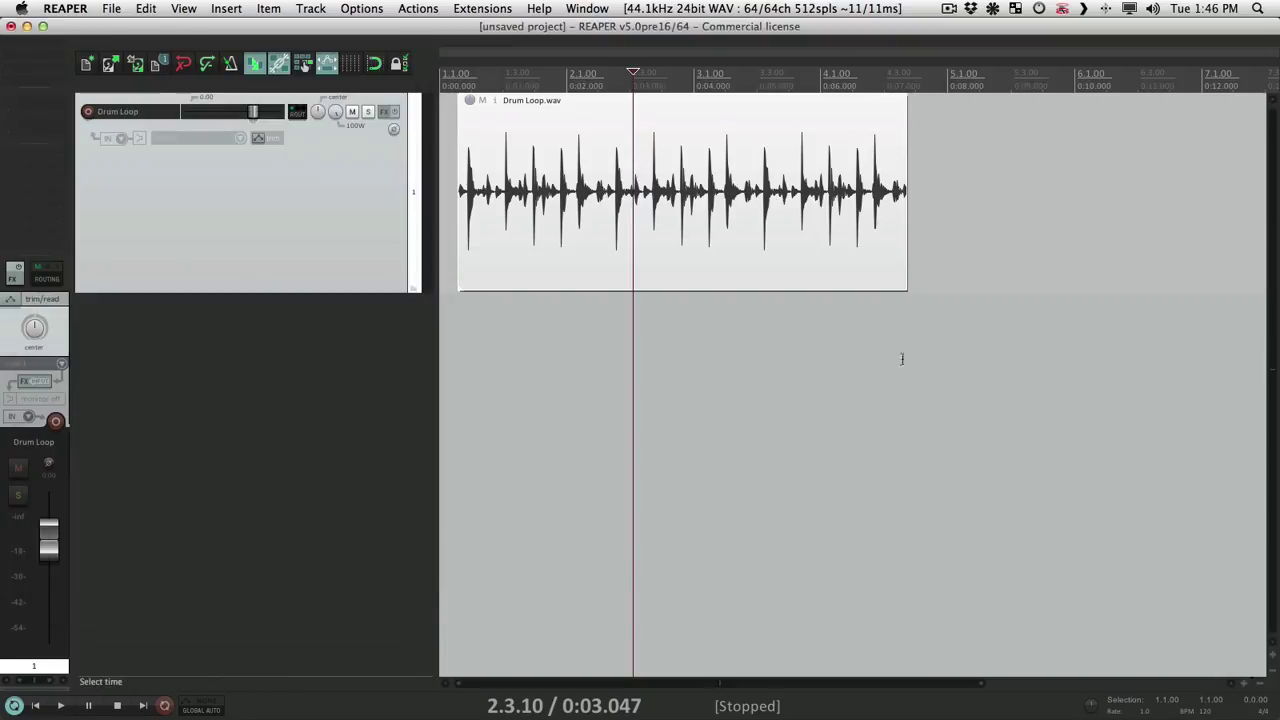
- Stretch the looped Drum Loop item so the drum loop repeats
left_click(958, 252)
left_click_drag(902, 252, 1183, 262)
scroll(905, 161, "down", 5)
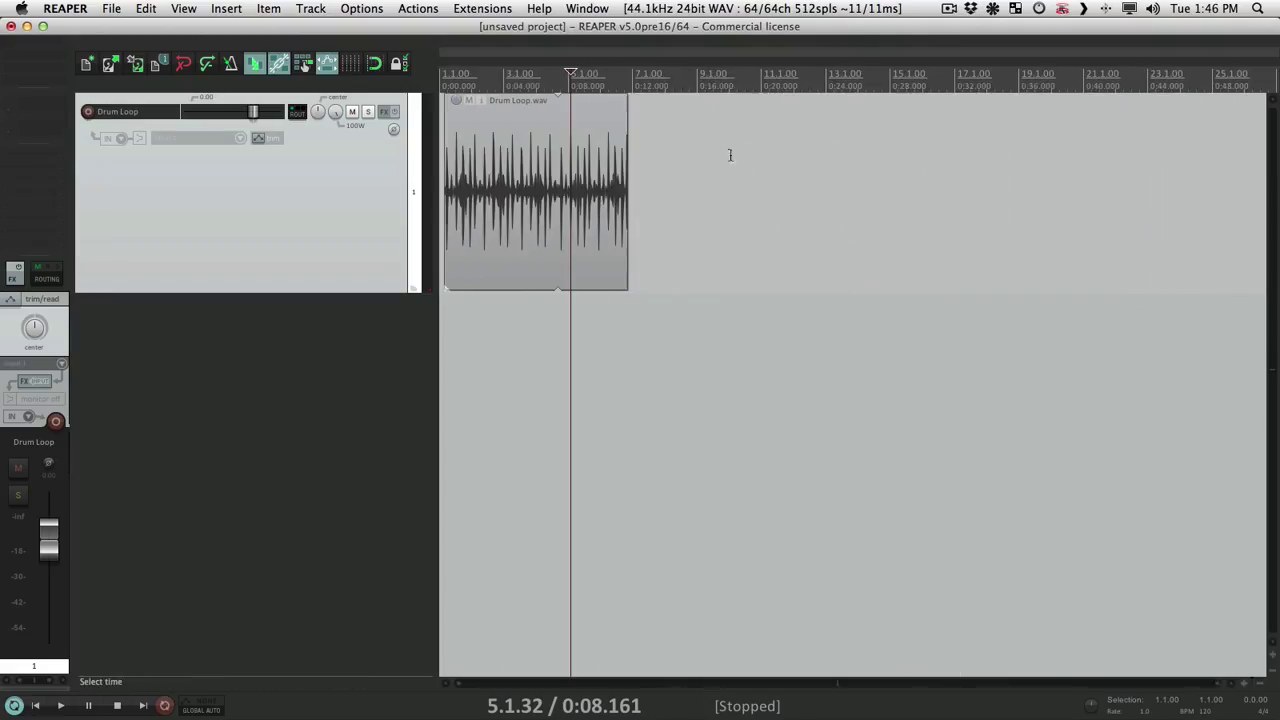
left_click_drag(630, 186, 1103, 229)
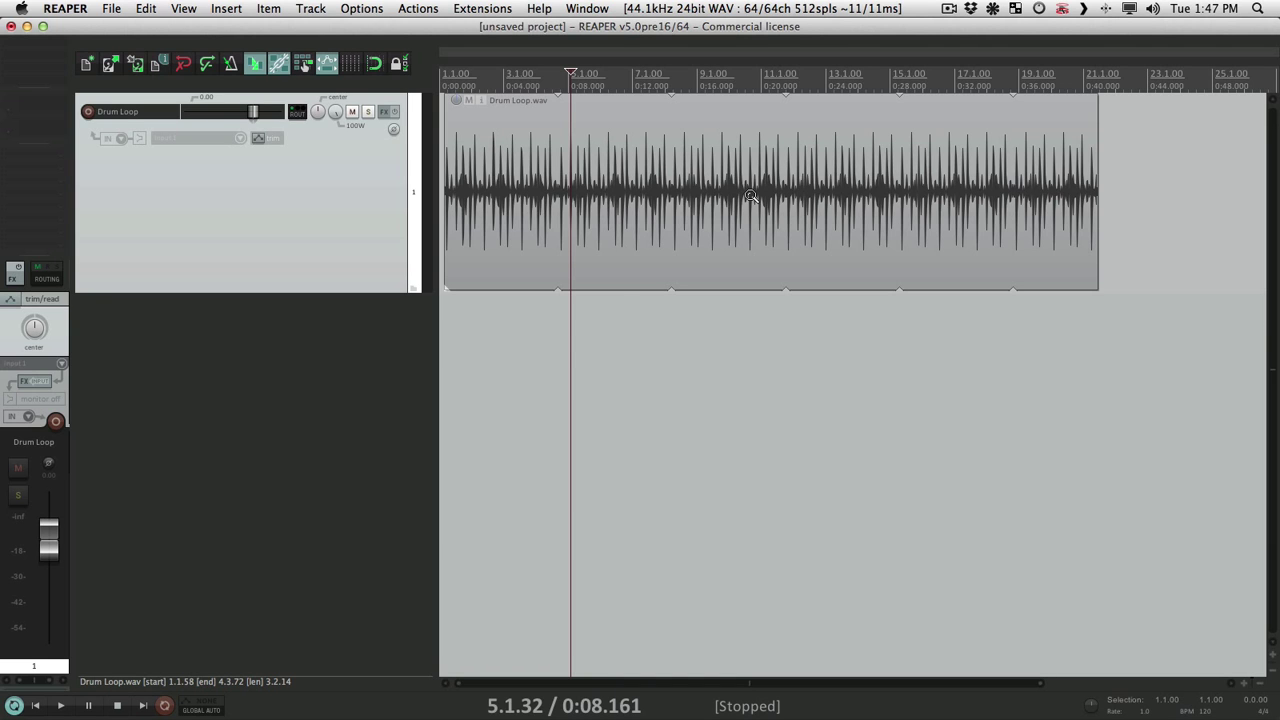
scroll(492, 170, "up", 5)
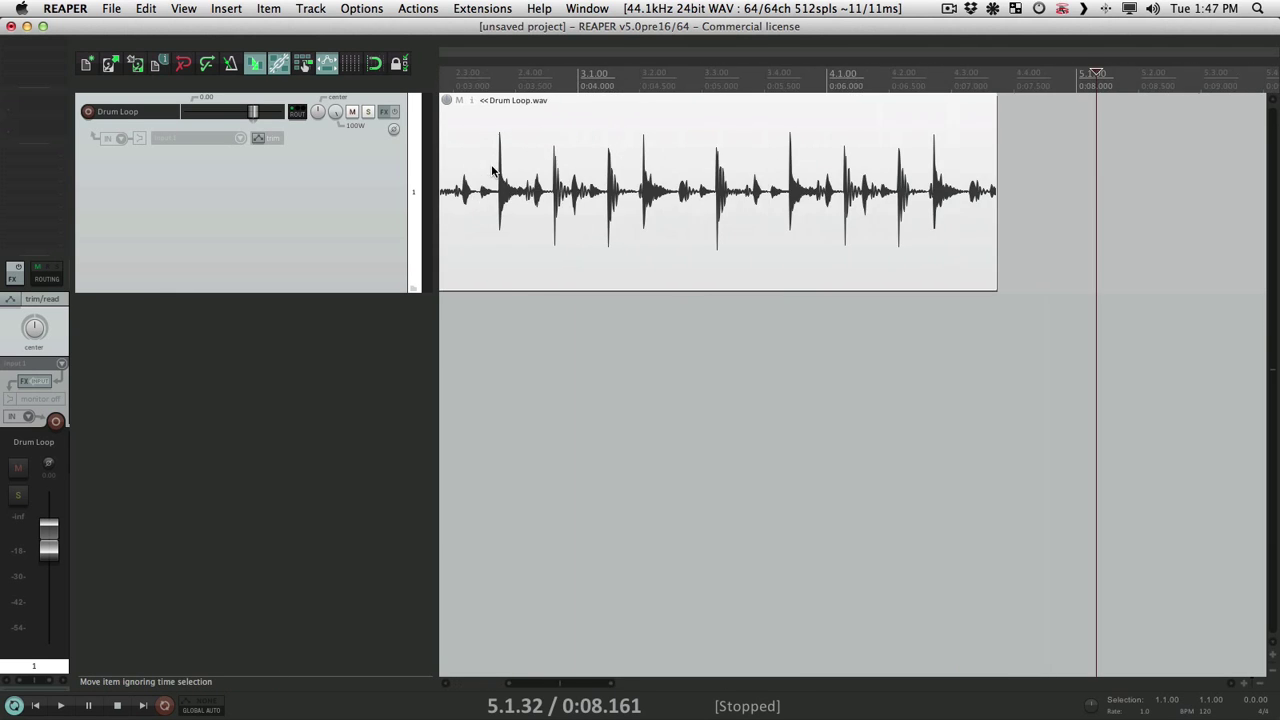
scroll(492, 170, "down", 6)
- Delete the item and enable Loop source for imported items in Media Item Defaults
key("Delete")
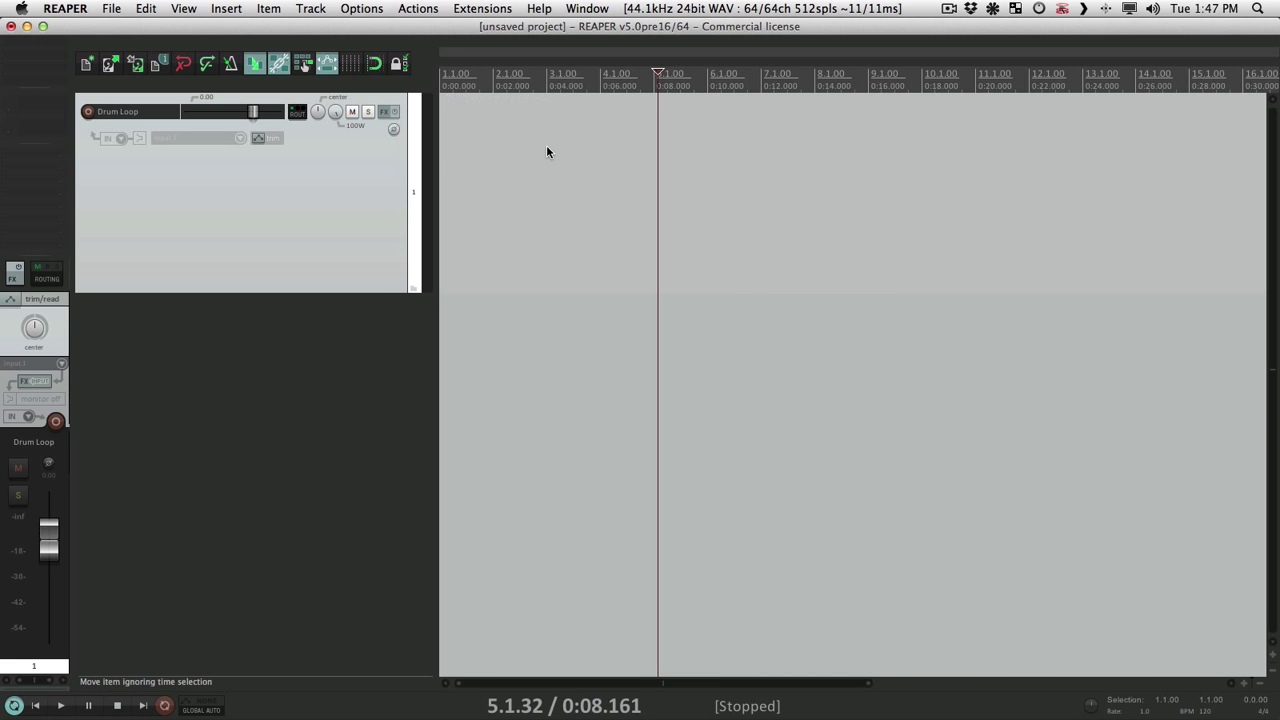
left_click(558, 163)
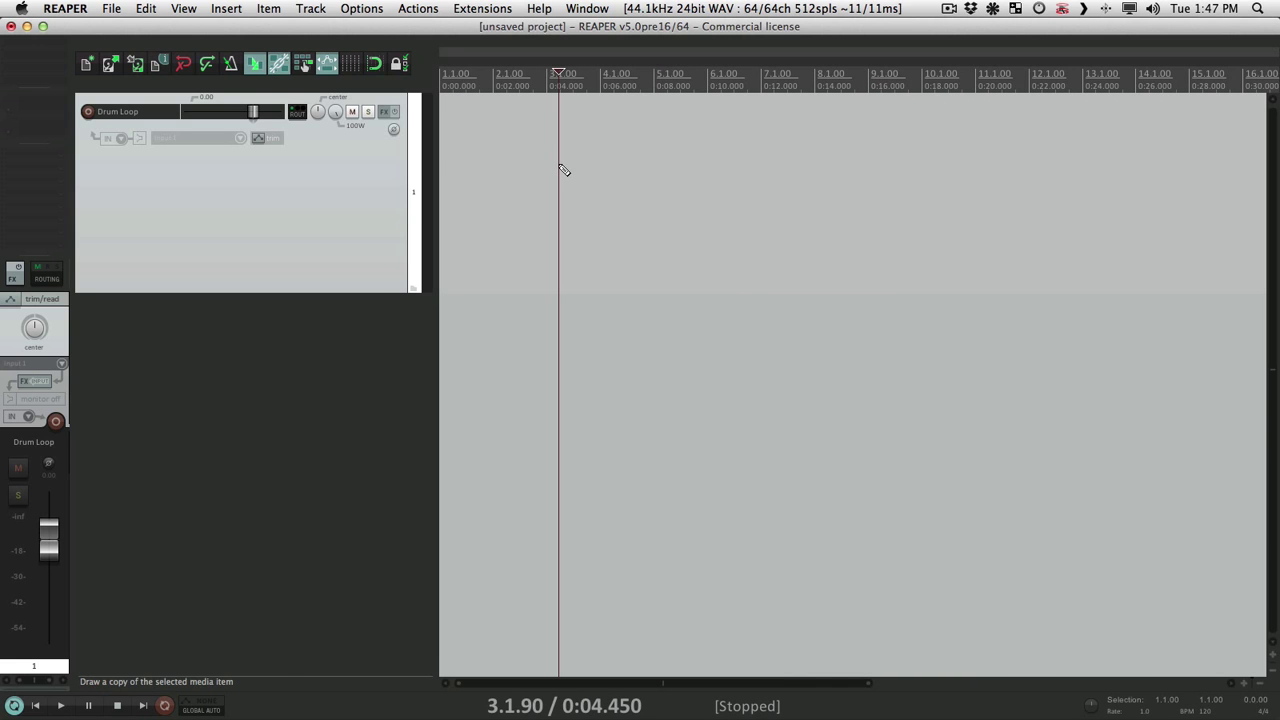
key("super+comma")
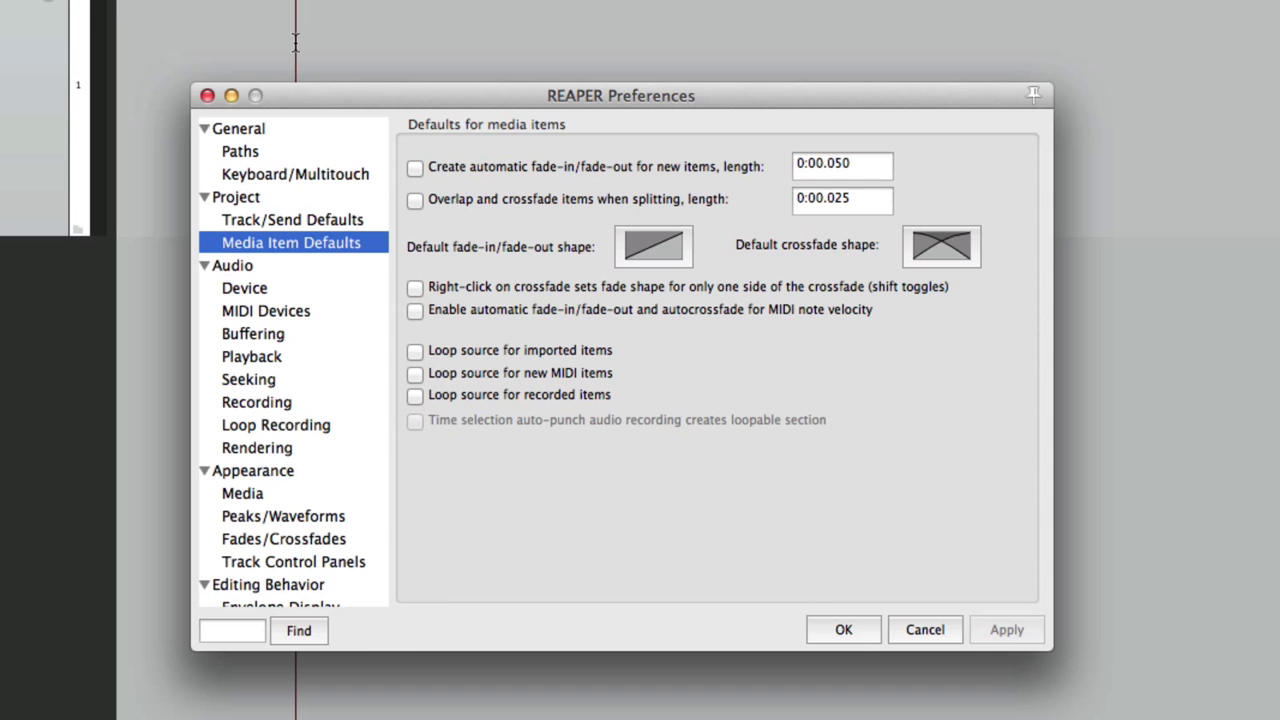
left_click(415, 351)
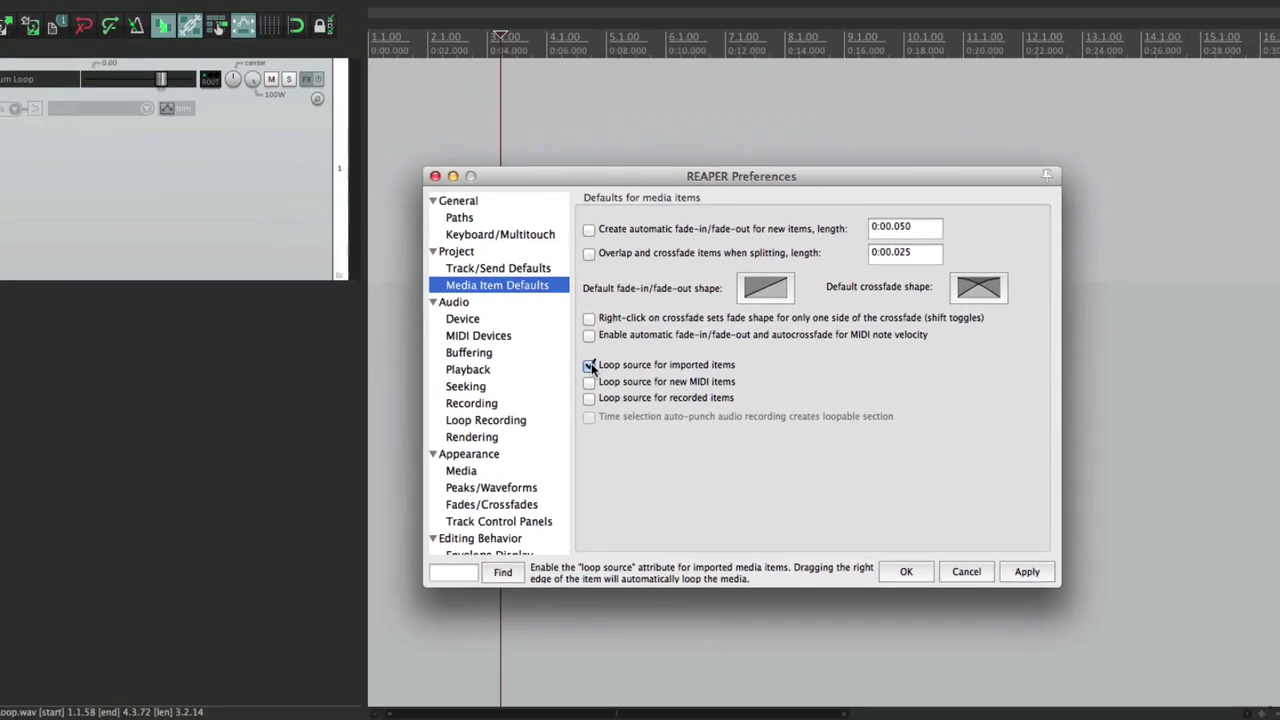
key("Return")
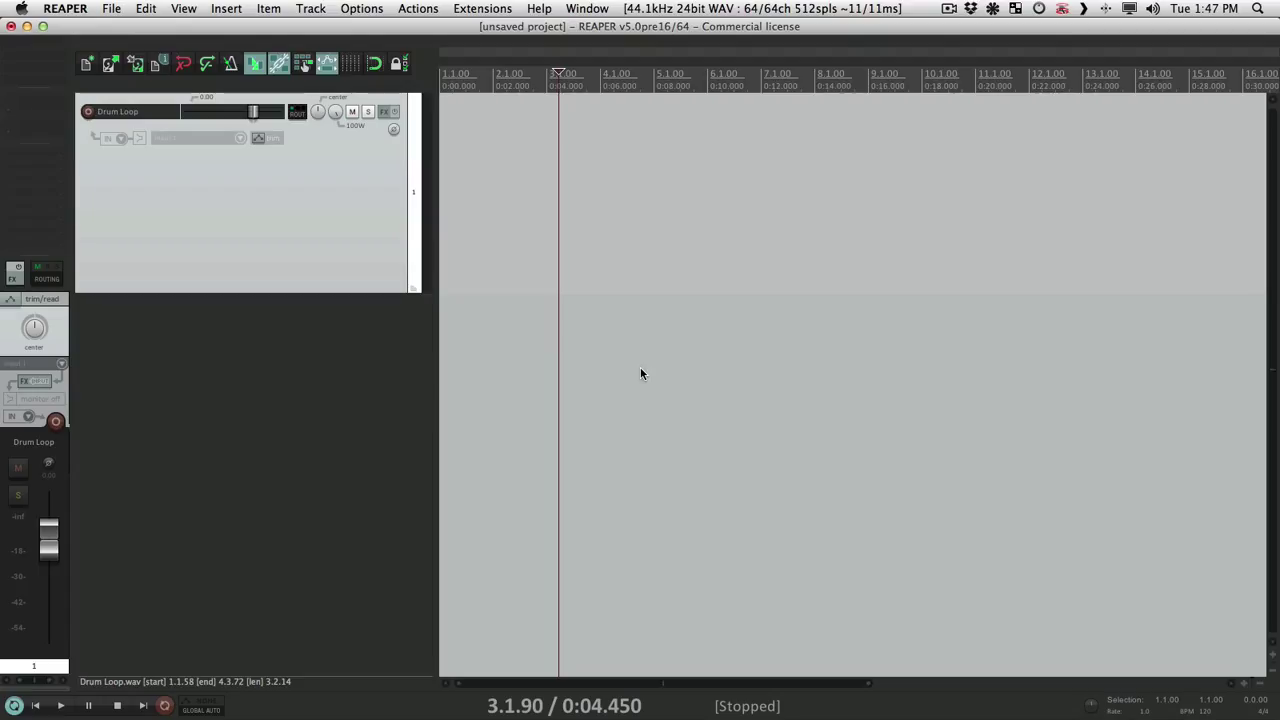
- Re-import Drum Loop.wav, extend its edges so it loops, and reopen Preferences
key("super+Tab")
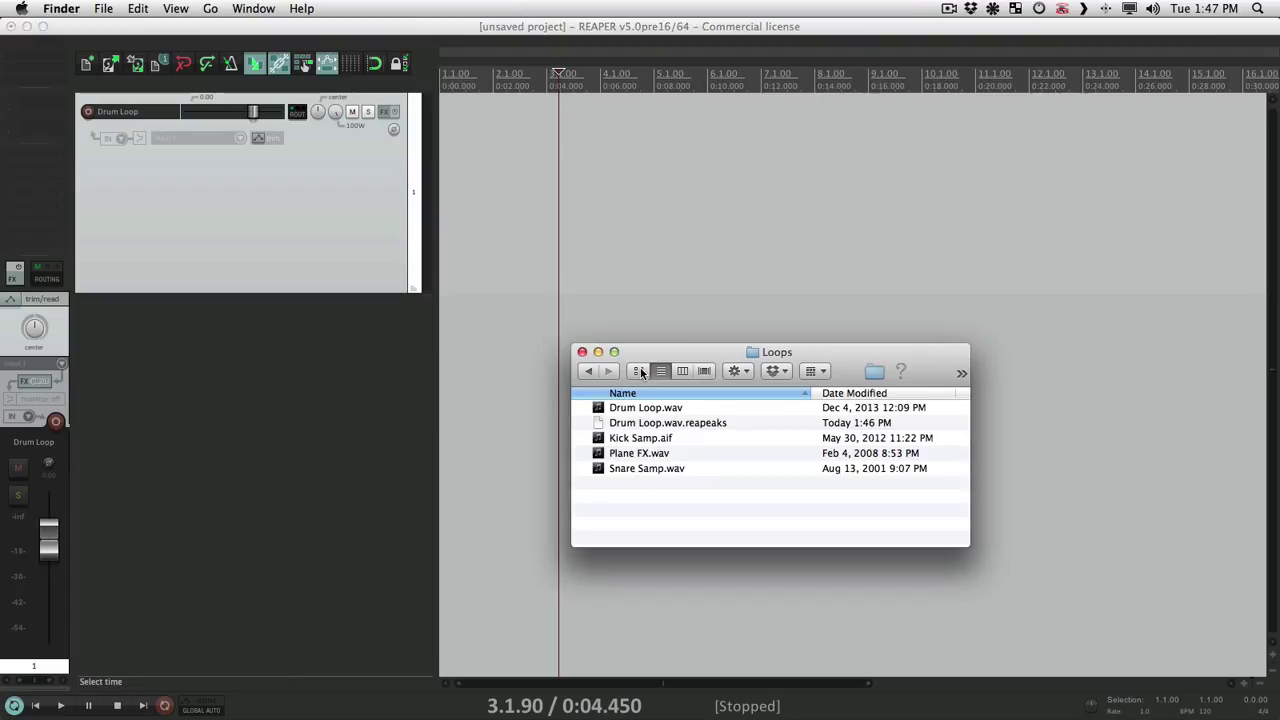
left_click_drag(630, 412, 522, 188)
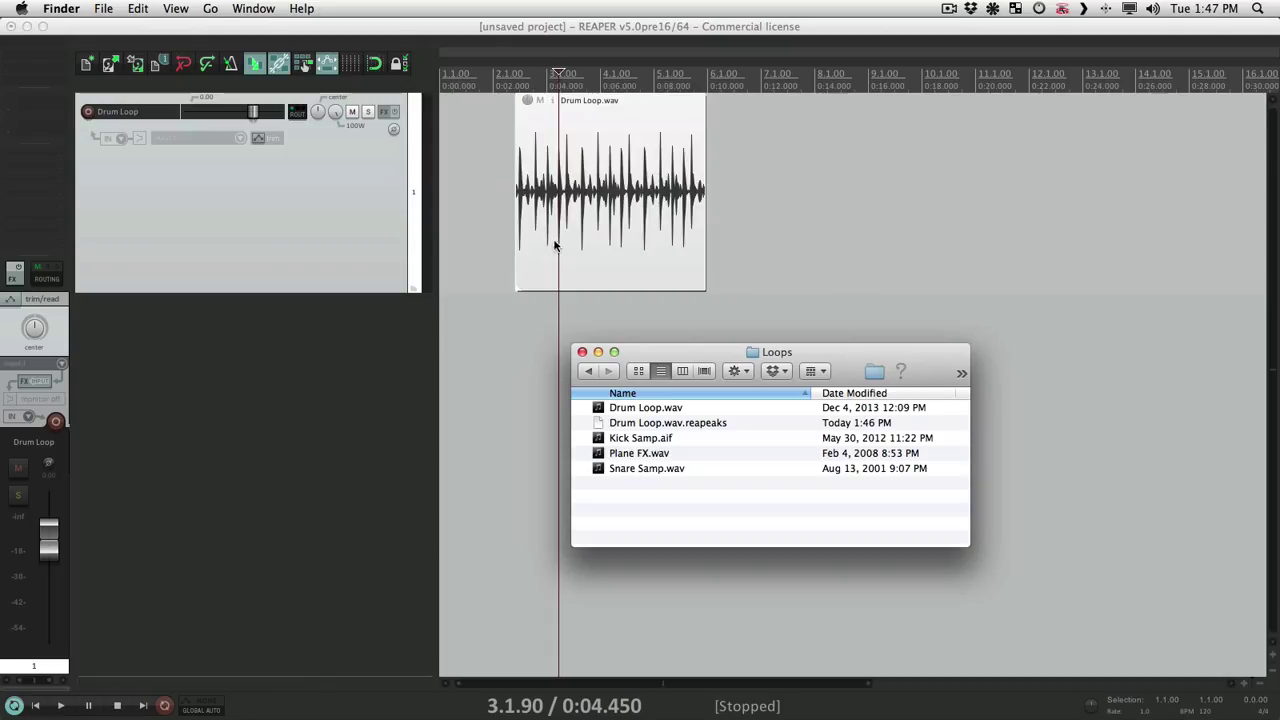
left_click(708, 204)
mouse_move(706, 204)
left_mouse_down()
mouse_move(1140, 222)
mouse_move(677, 221)
mouse_move(710, 220)
left_mouse_up()
mouse_move(514, 216)
left_mouse_down()
mouse_move(425, 215)
mouse_move(505, 228)
left_mouse_up()
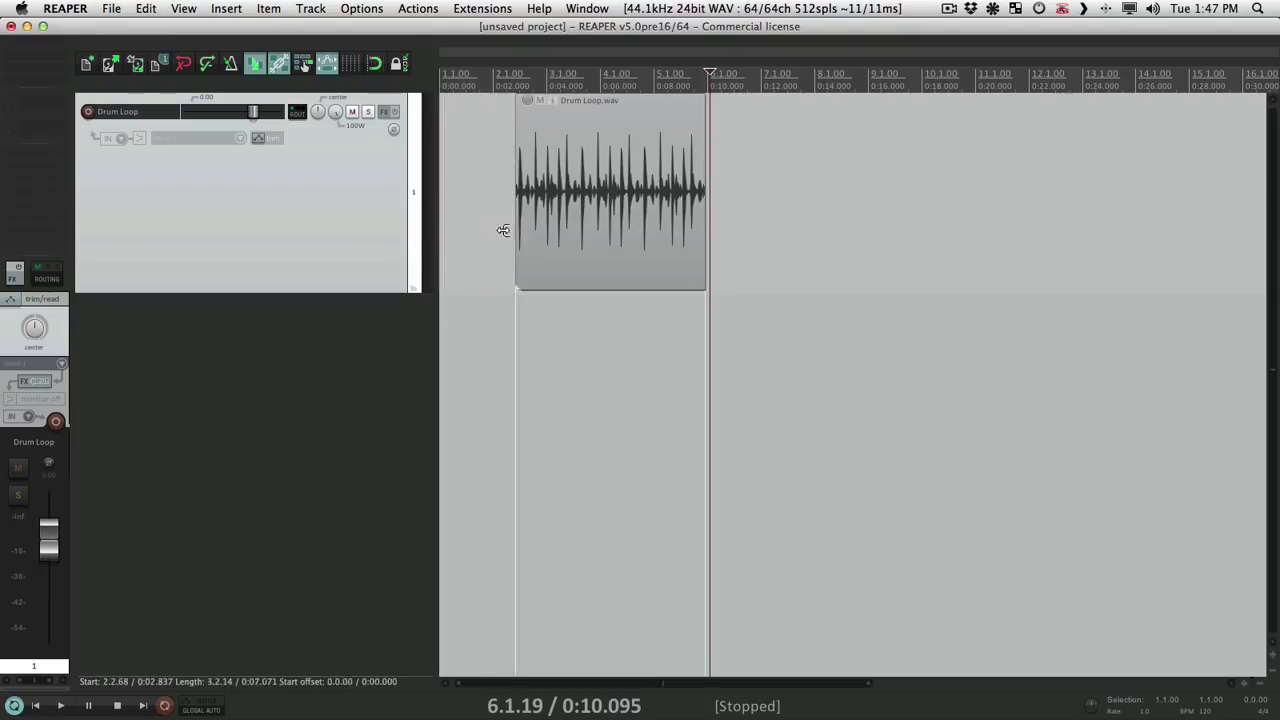
mouse_move(704, 229)
left_mouse_down()
mouse_move(1026, 251)
mouse_move(712, 249)
left_mouse_up()
key("super+comma")
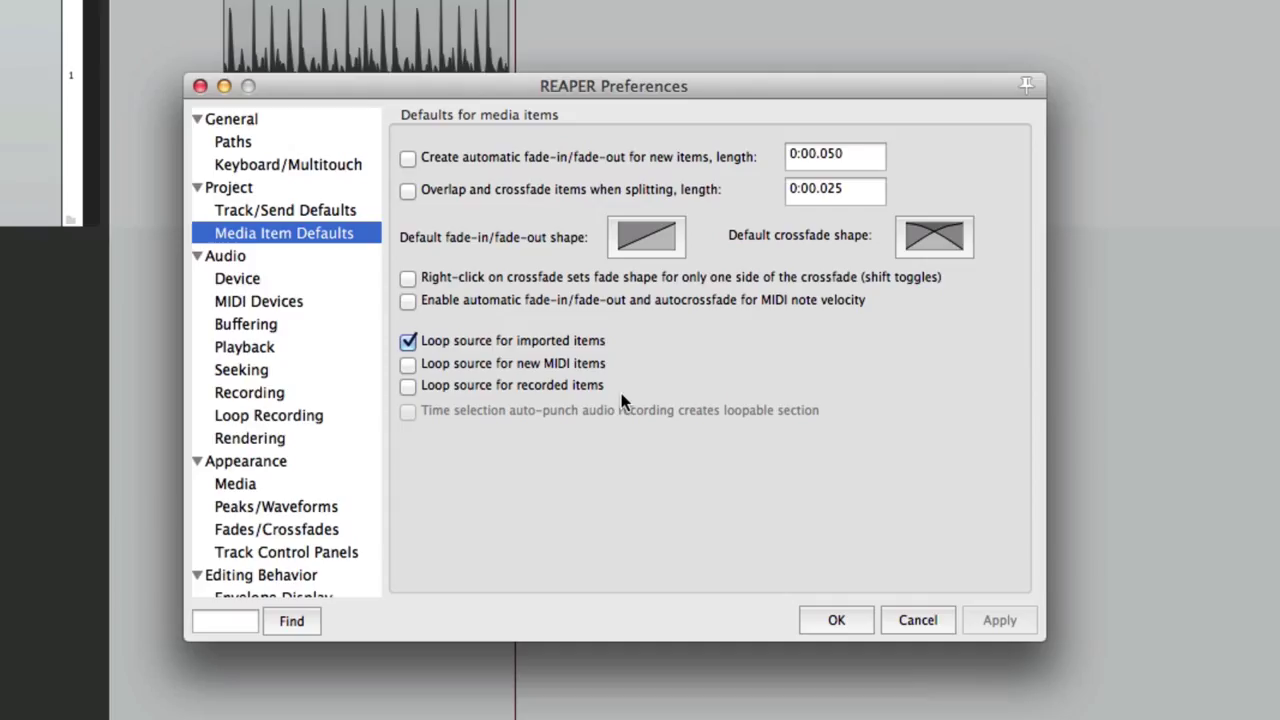
- On the Audio page, set overload muting to 'Automatically mute master track' above +18 dB
left_click(282, 255)
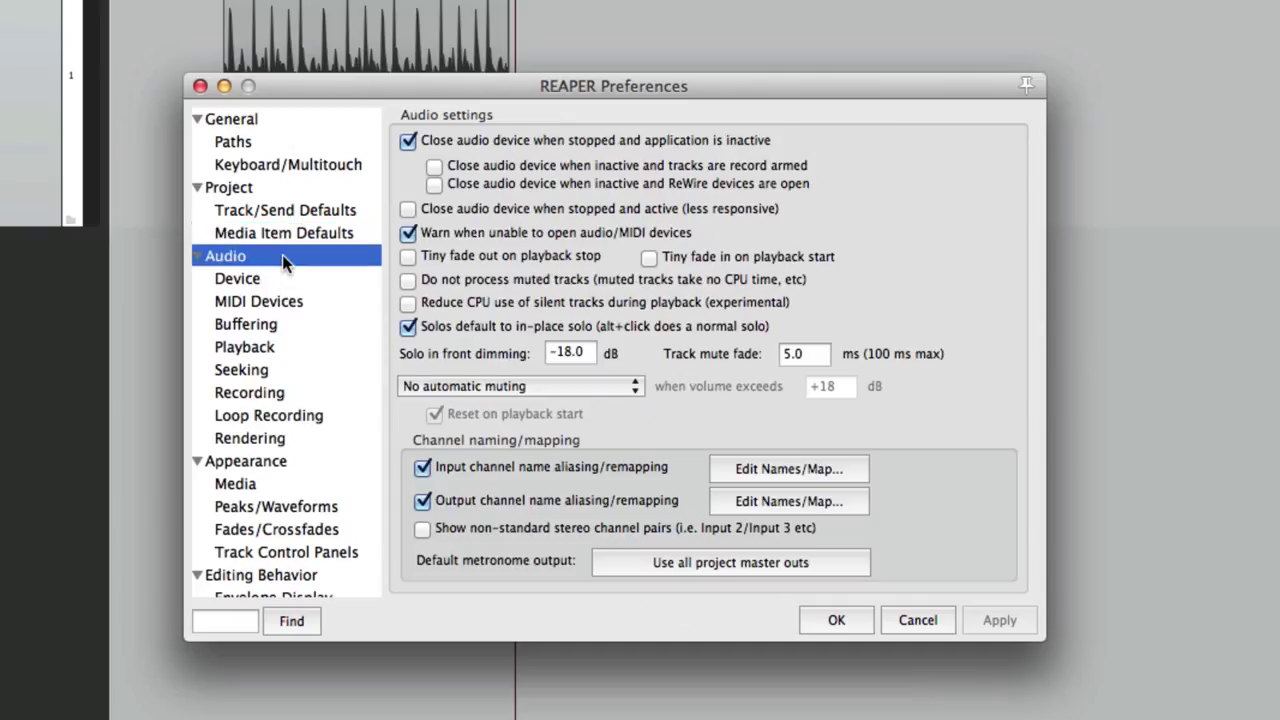
left_click(557, 388)
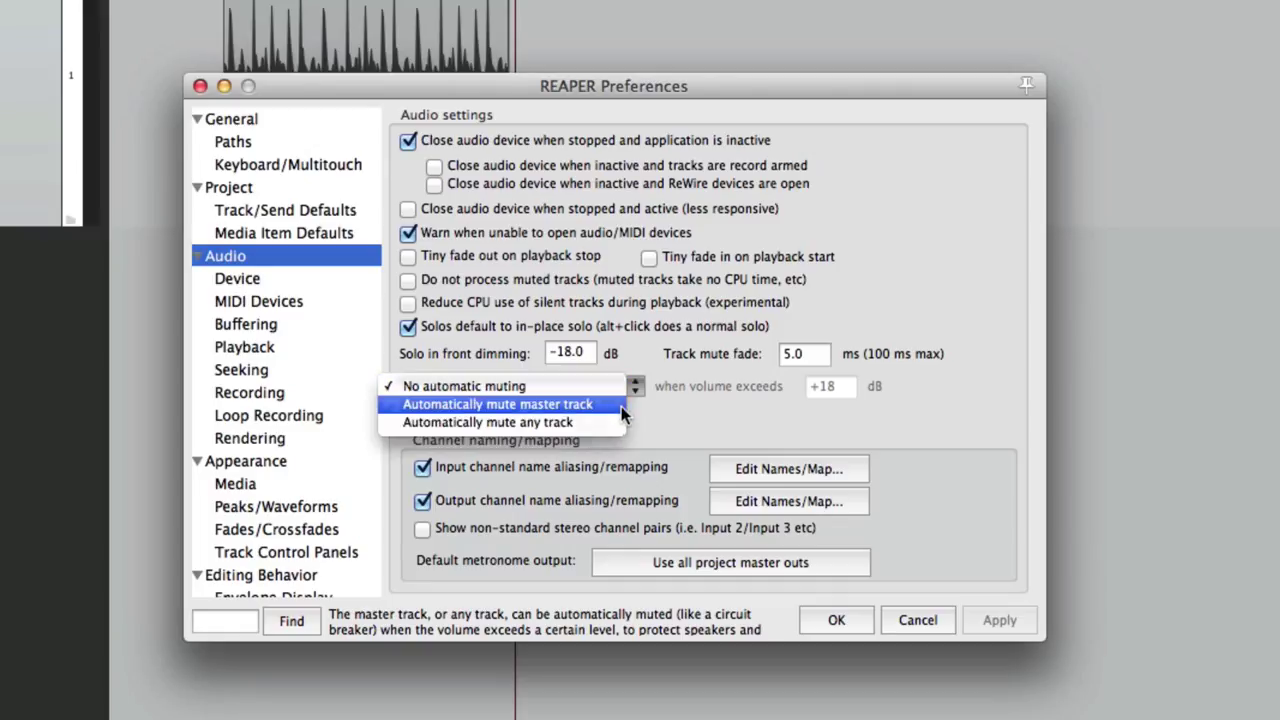
left_click(560, 404)
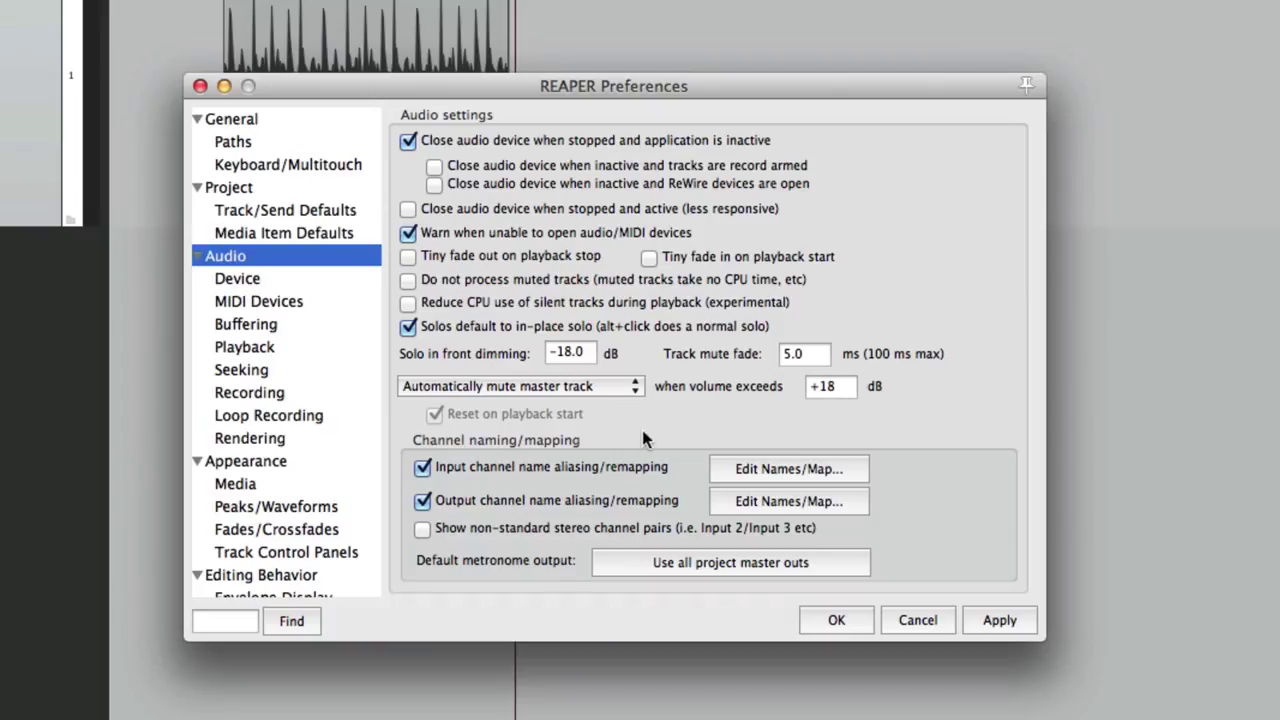
- Switch auto-mute to 'any track', then back to 'Automatically mute master track'
left_click(599, 392)
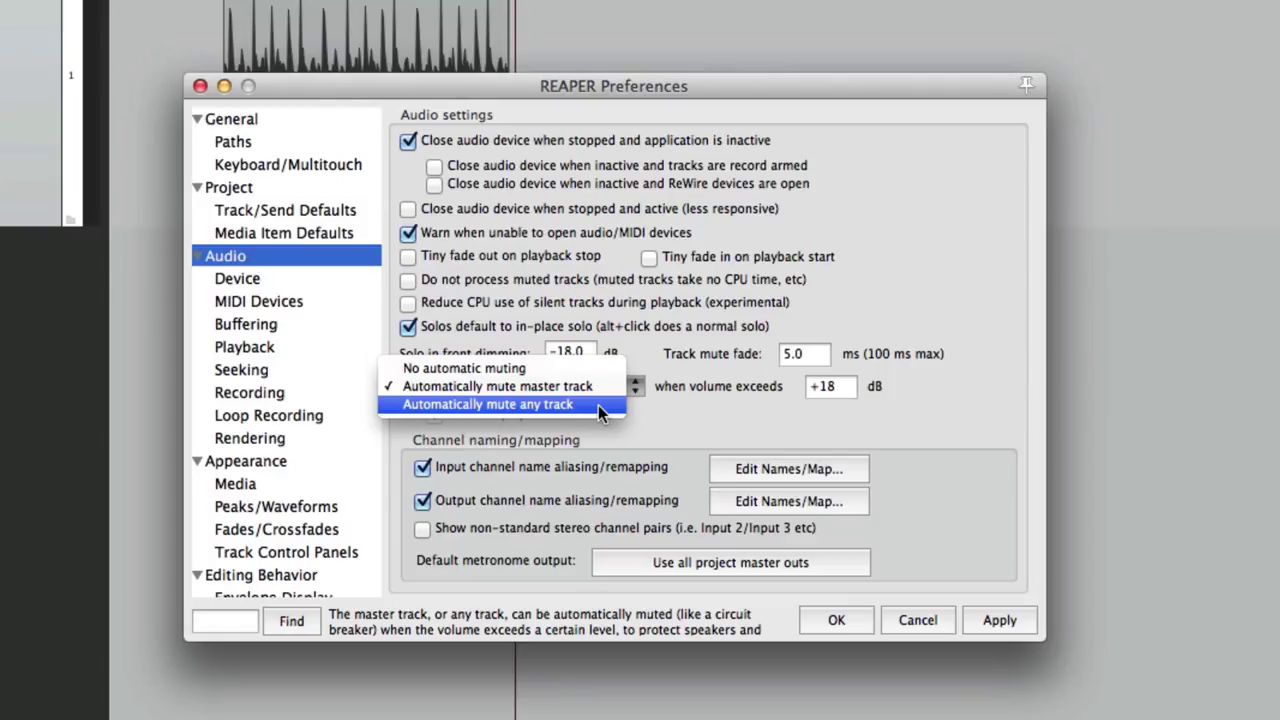
left_click(600, 406)
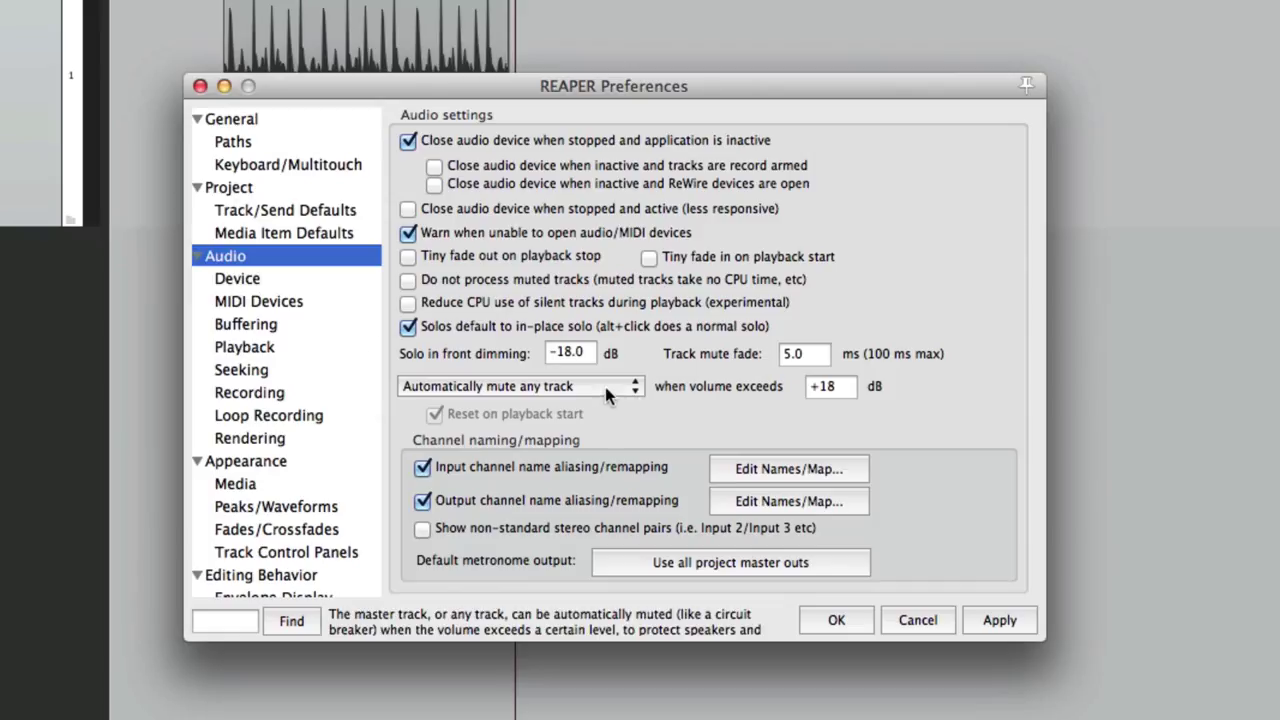
left_click(604, 384)
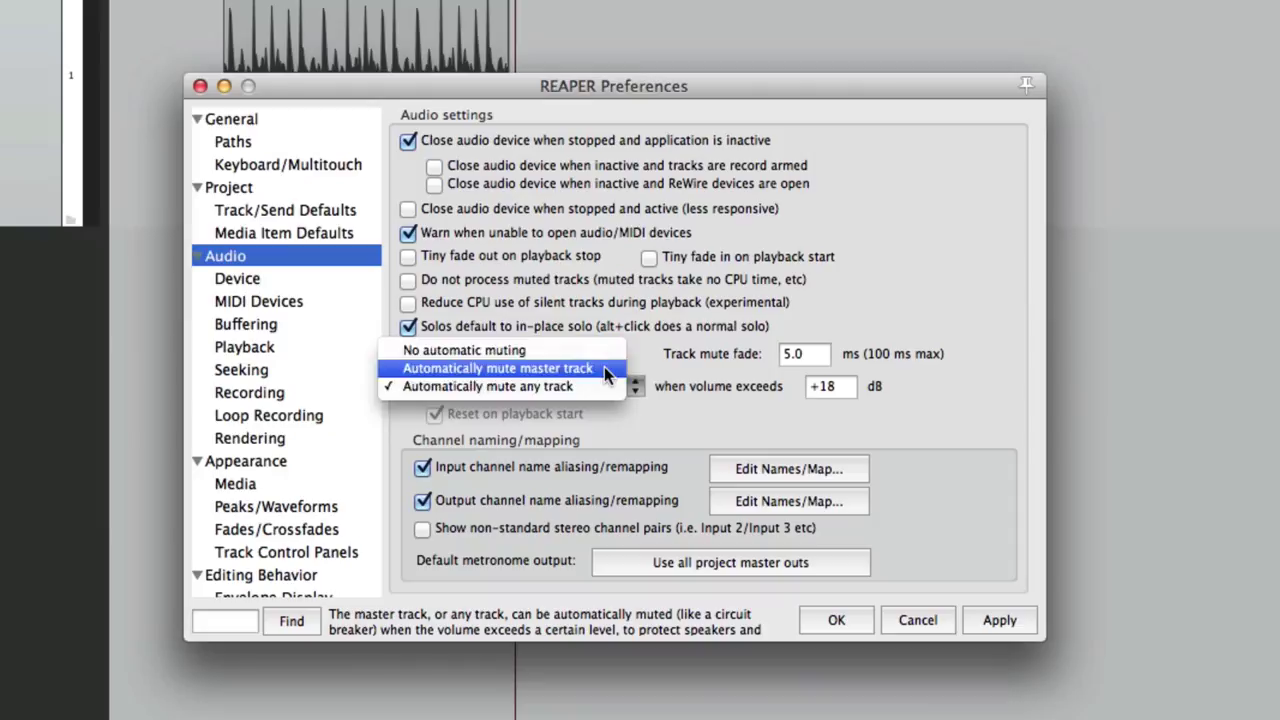
left_click(604, 368)
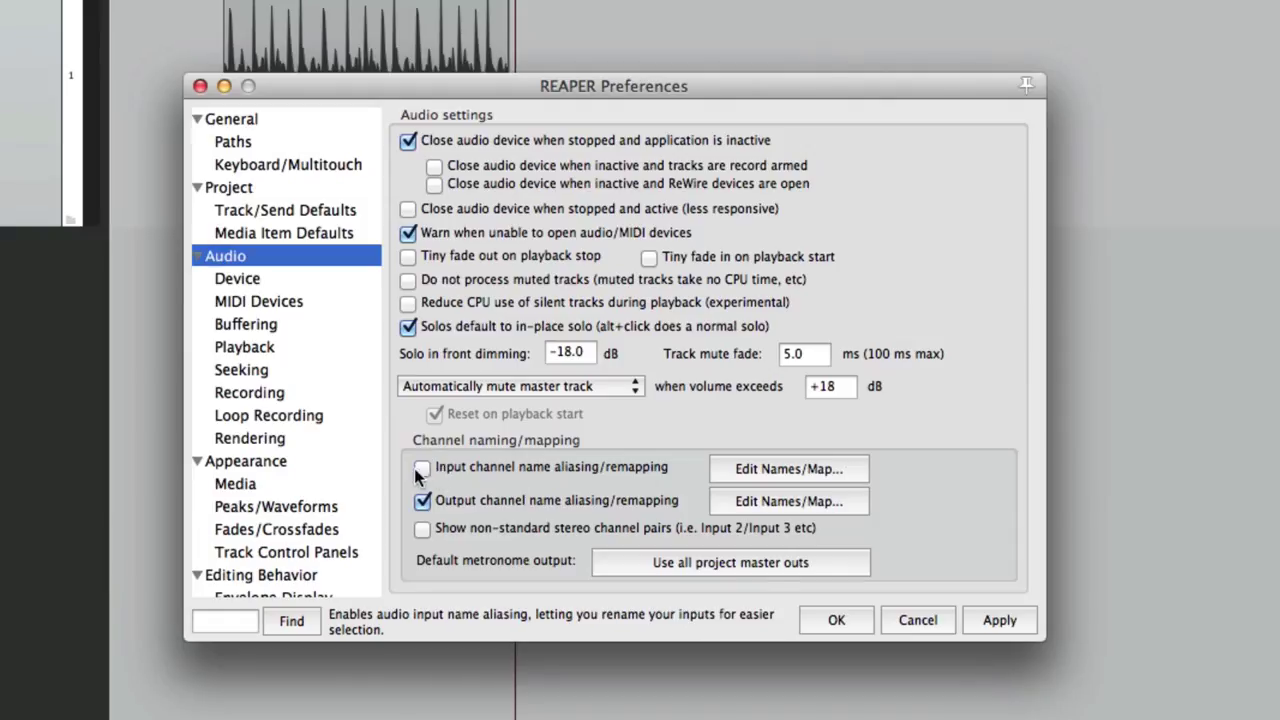
- Add an input channel alias mapping hardware Input 14 as 'Bass DI' and close Preferences
left_click(738, 470)
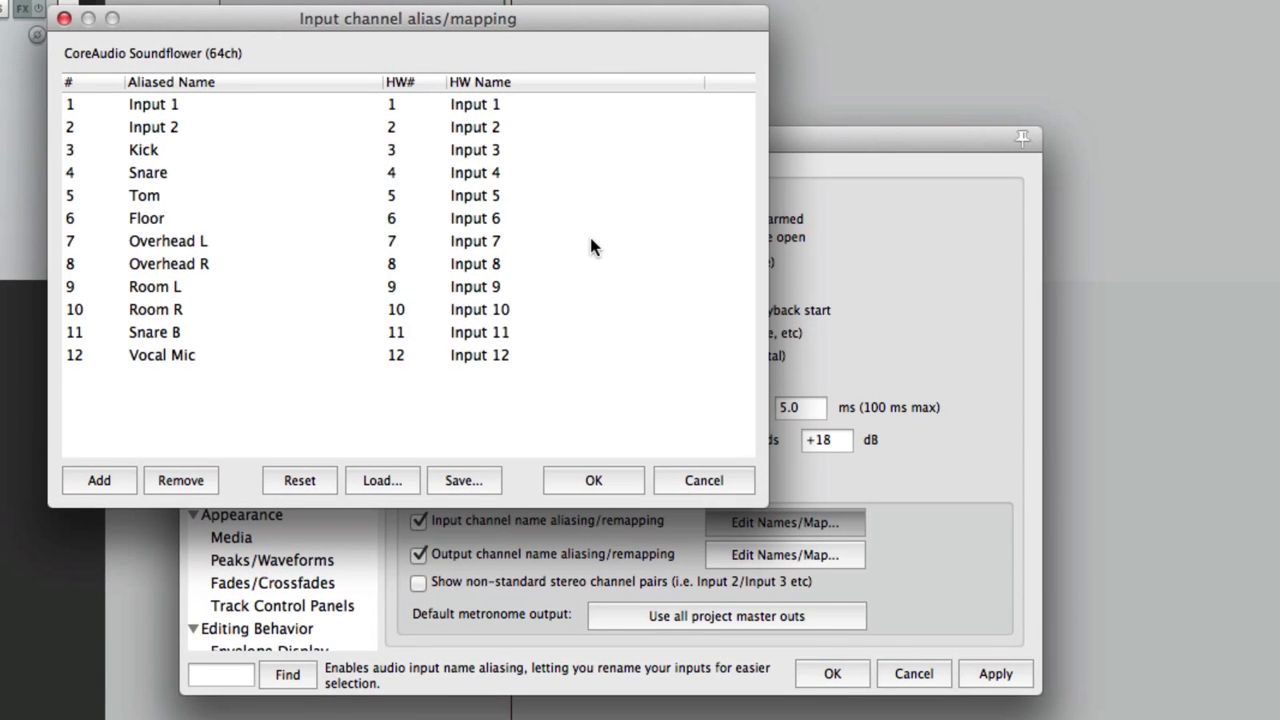
left_click(102, 480)
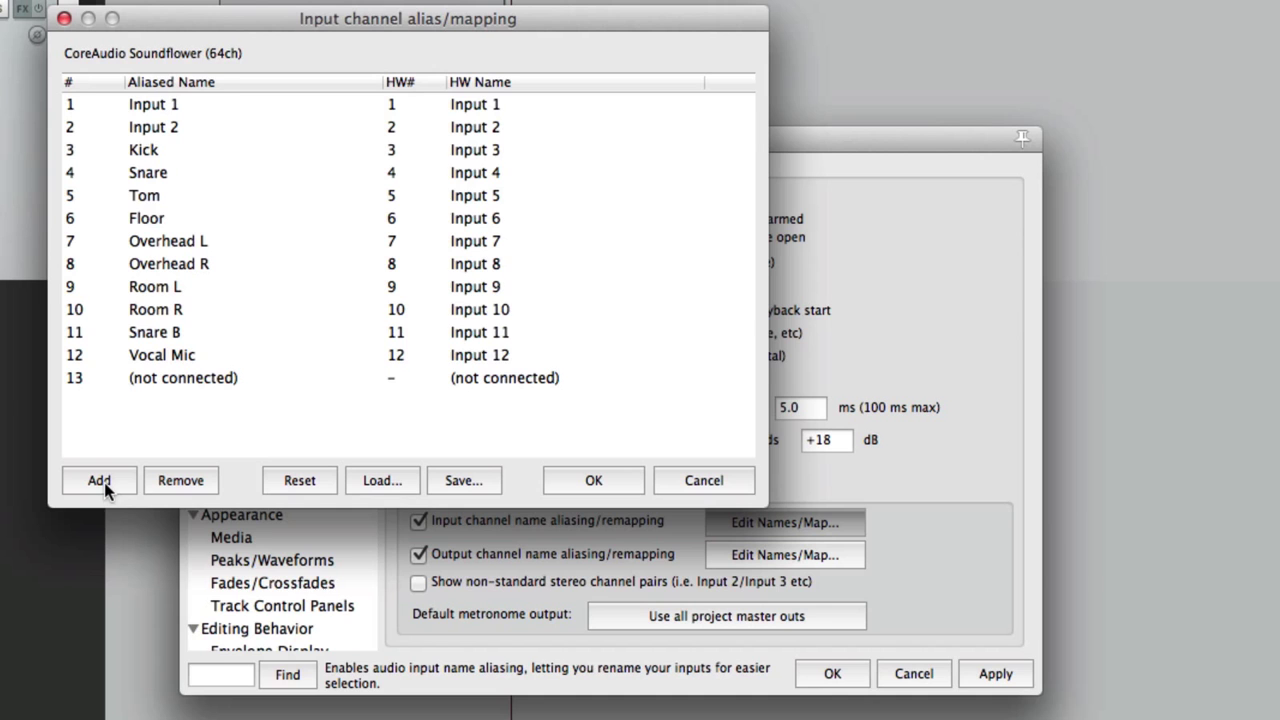
double_click(258, 379)
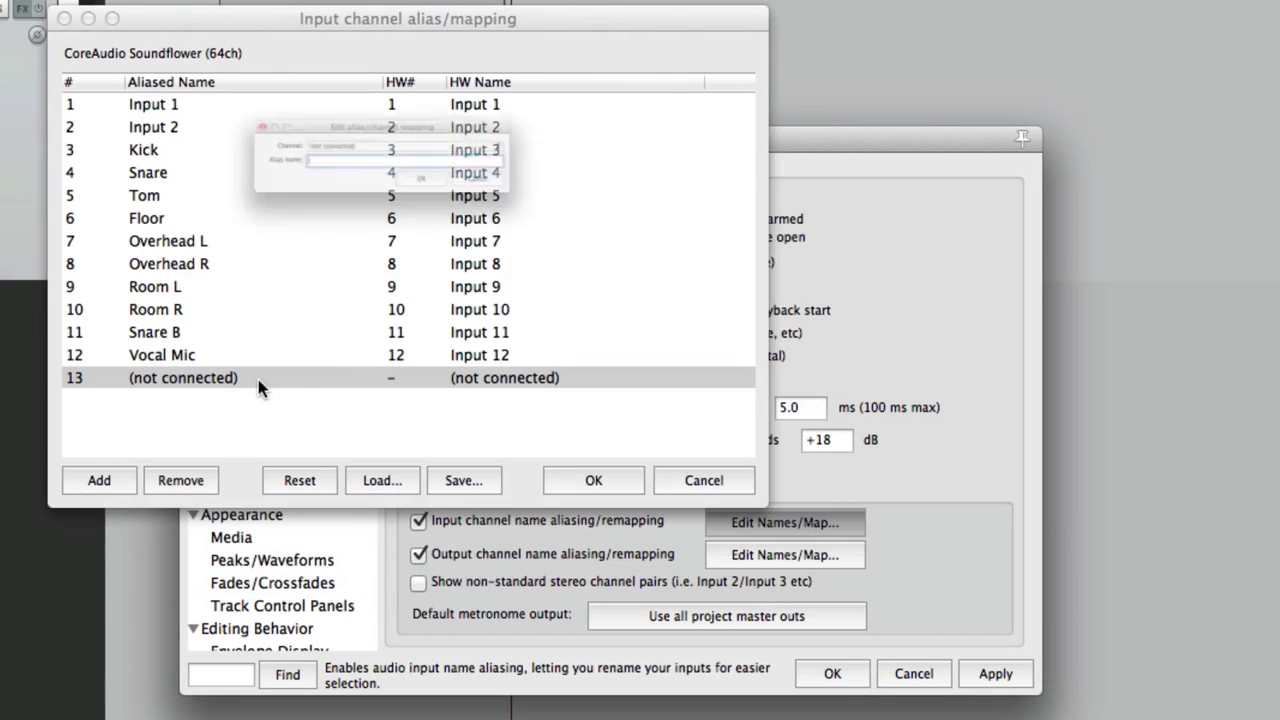
left_click(288, 136)
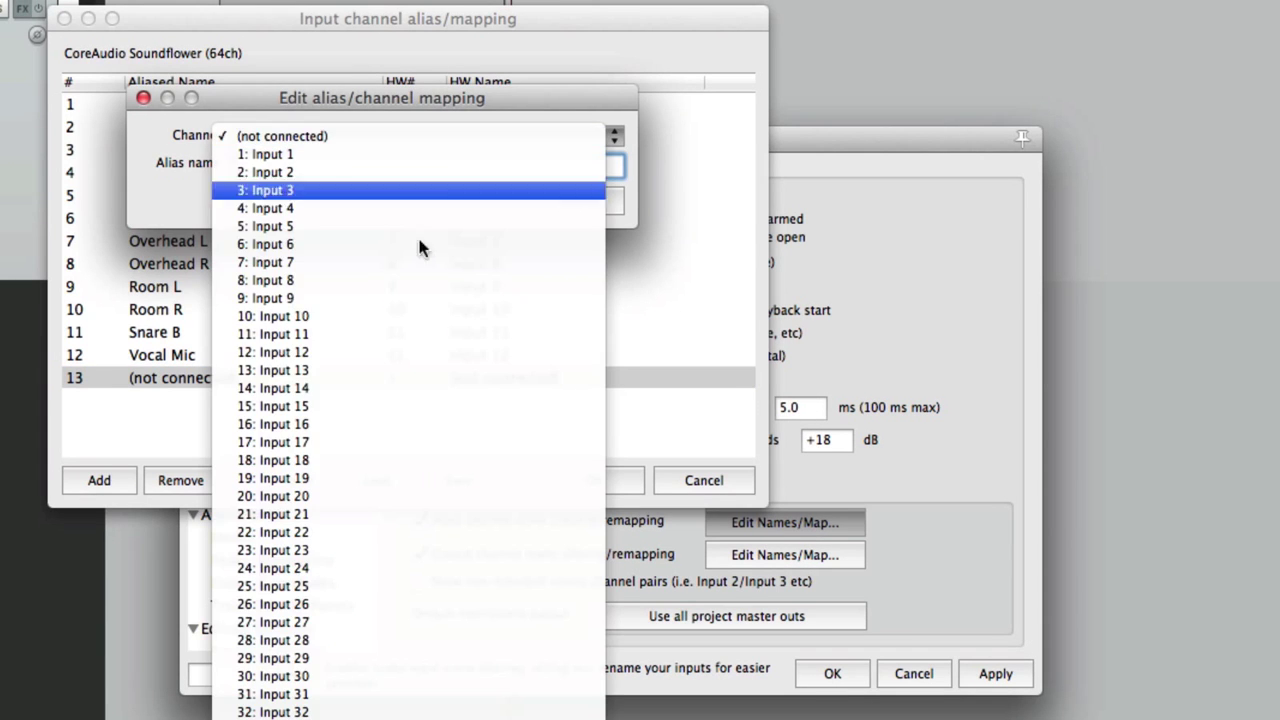
left_click(415, 388)
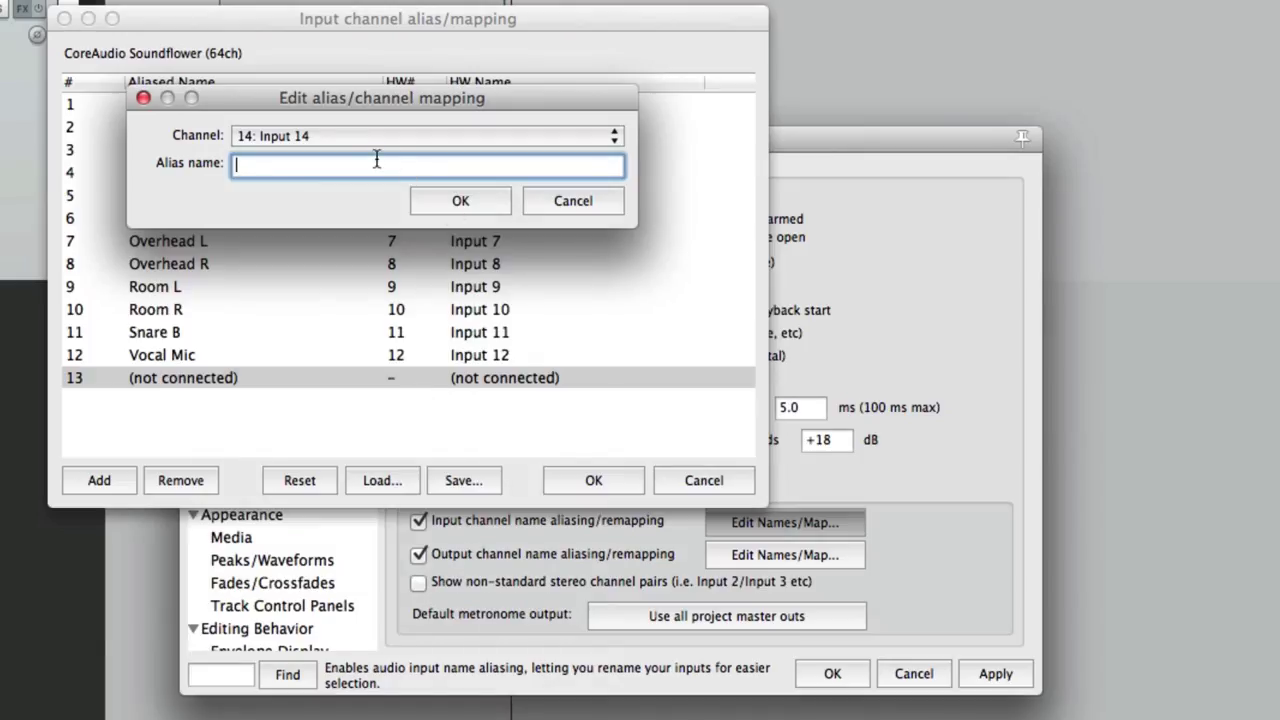
type("Bass DI")
key("Return")
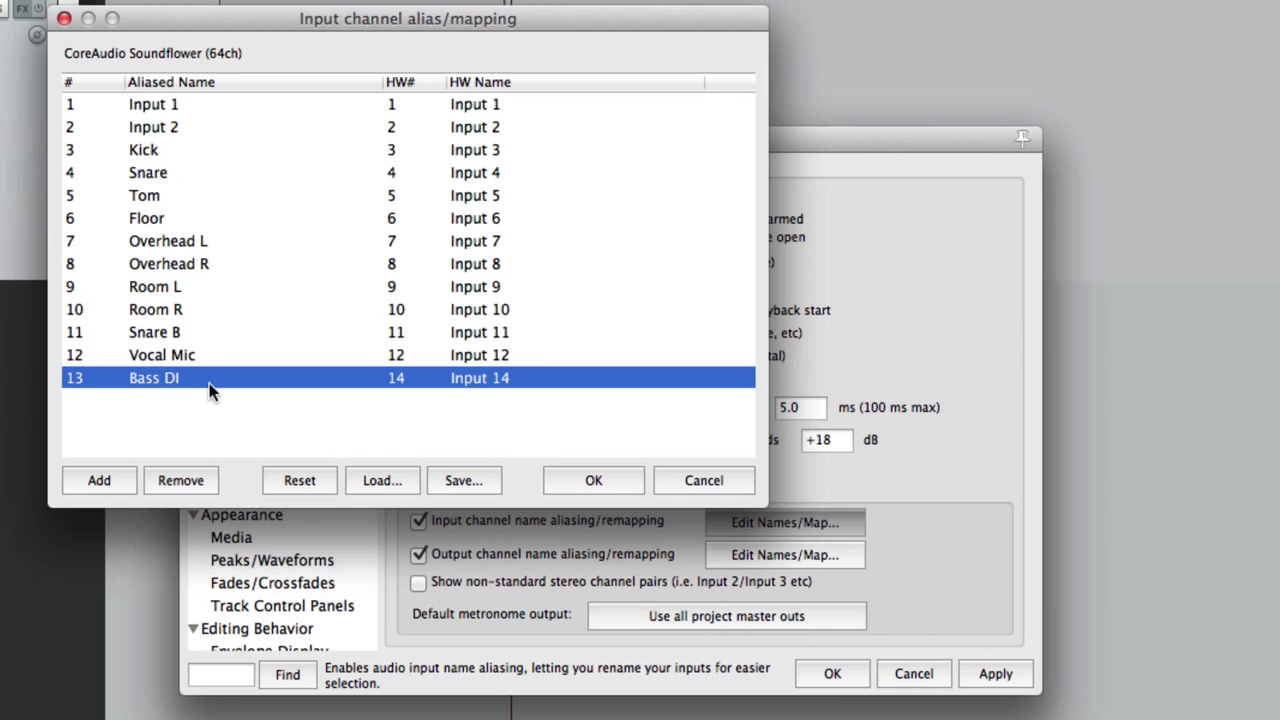
left_click(585, 481)
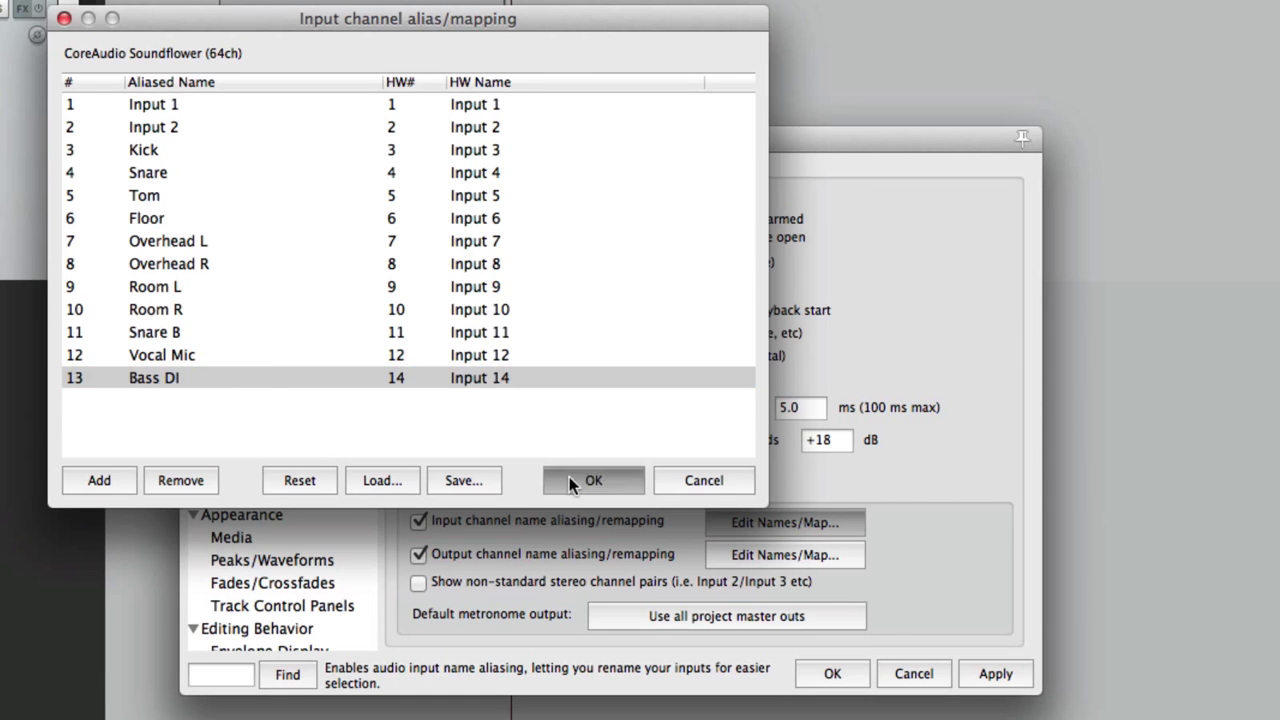
left_click(822, 676)
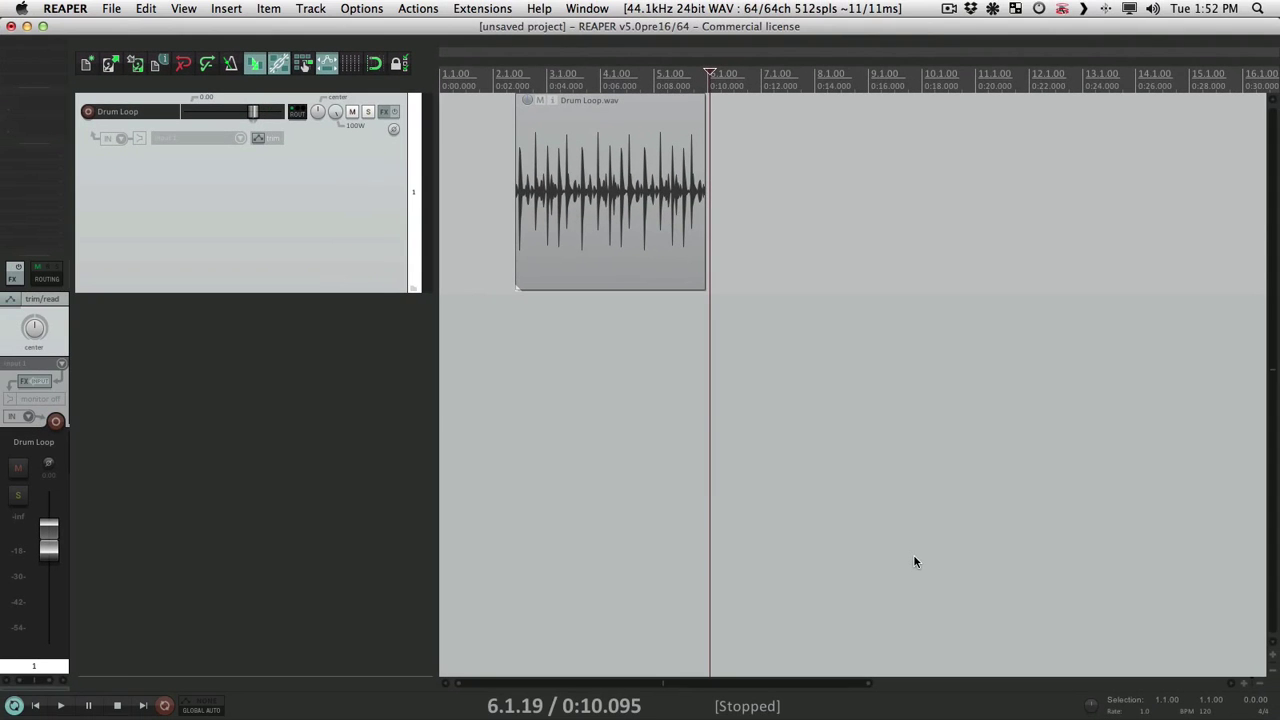
- Create a new track and set its input to Mono > Bass DI
double_click(277, 390)
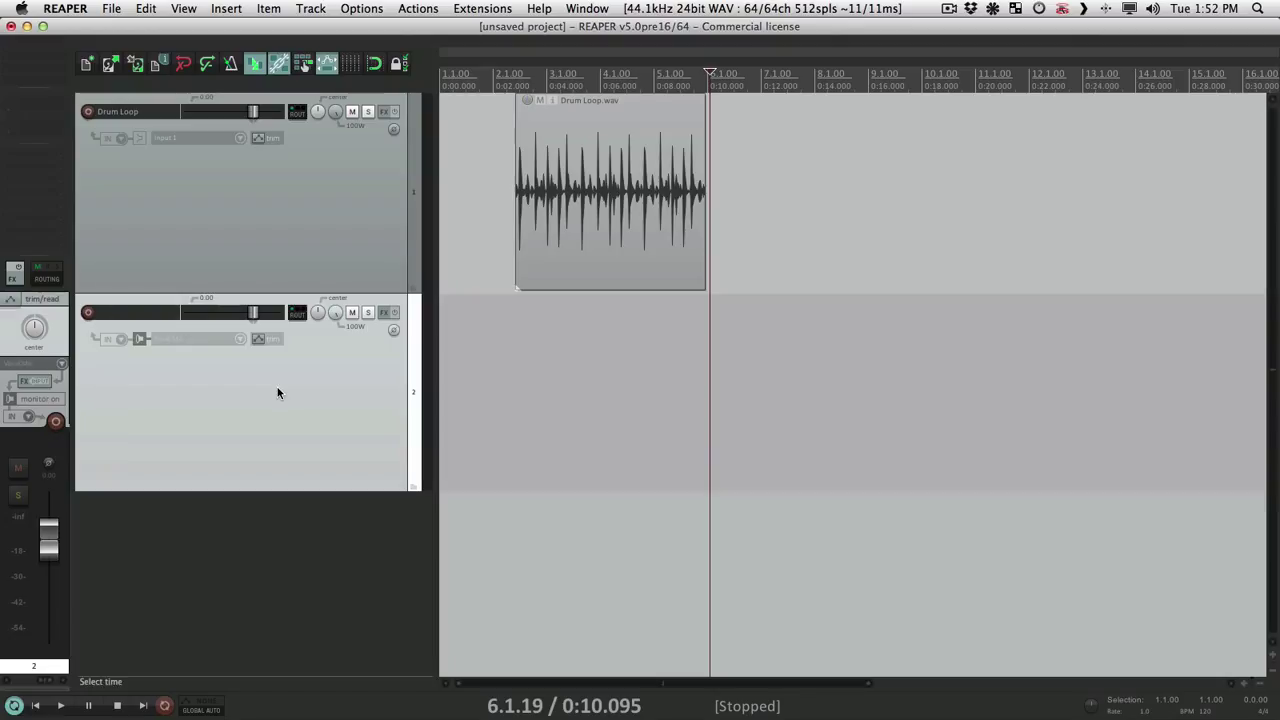
left_click(235, 342)
mouse_move(290, 348)
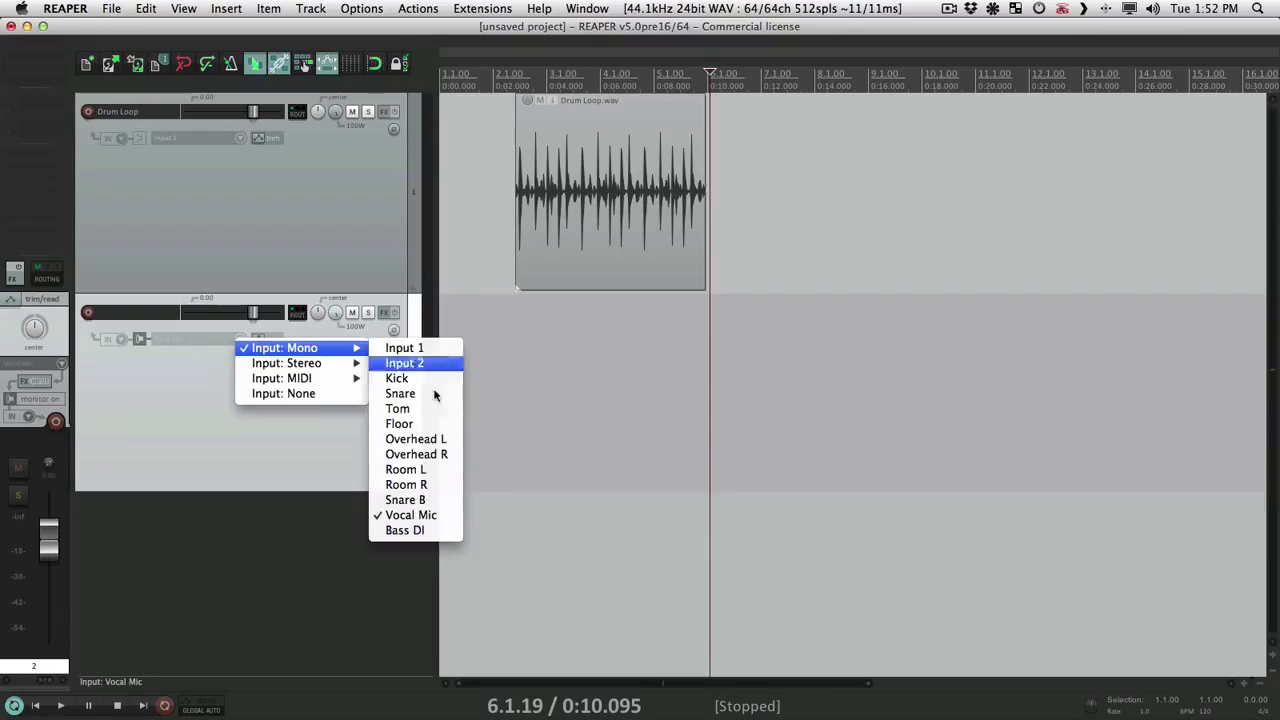
left_click(452, 531)
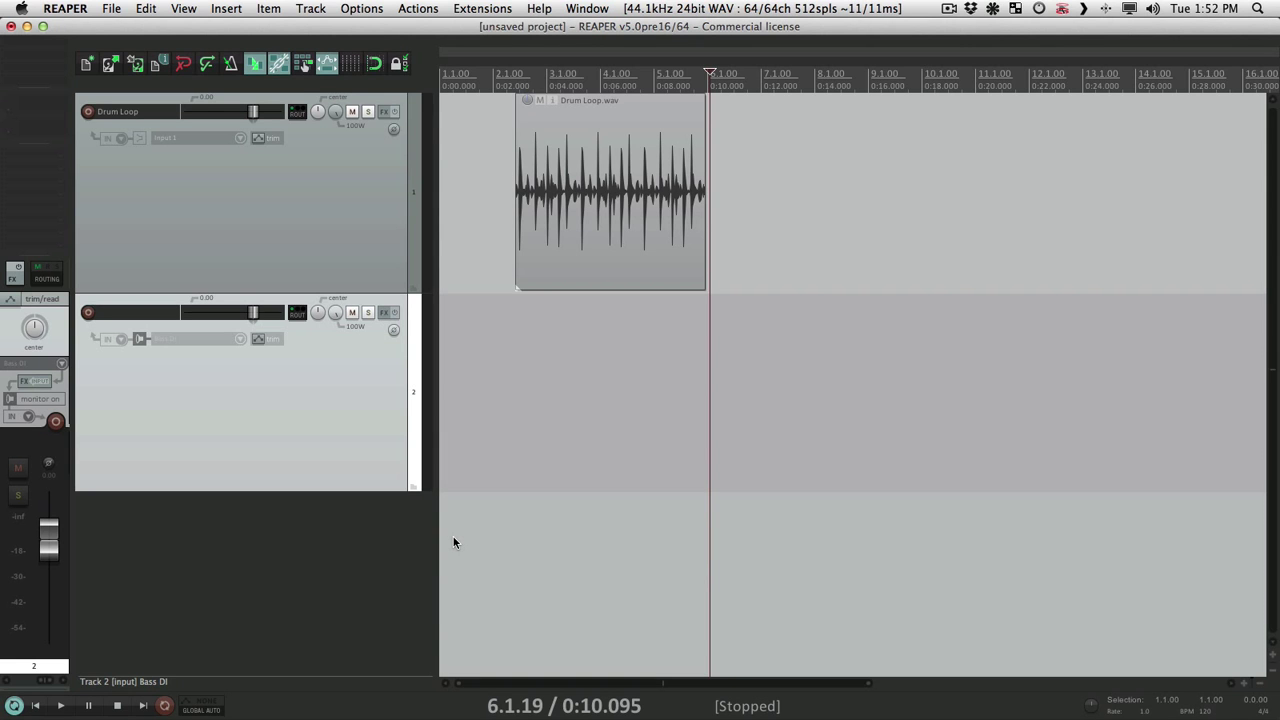
- In the input channel Names/Map dialog, preview Save and Load, cancelling both, then cancel the dialog
key("super+comma")
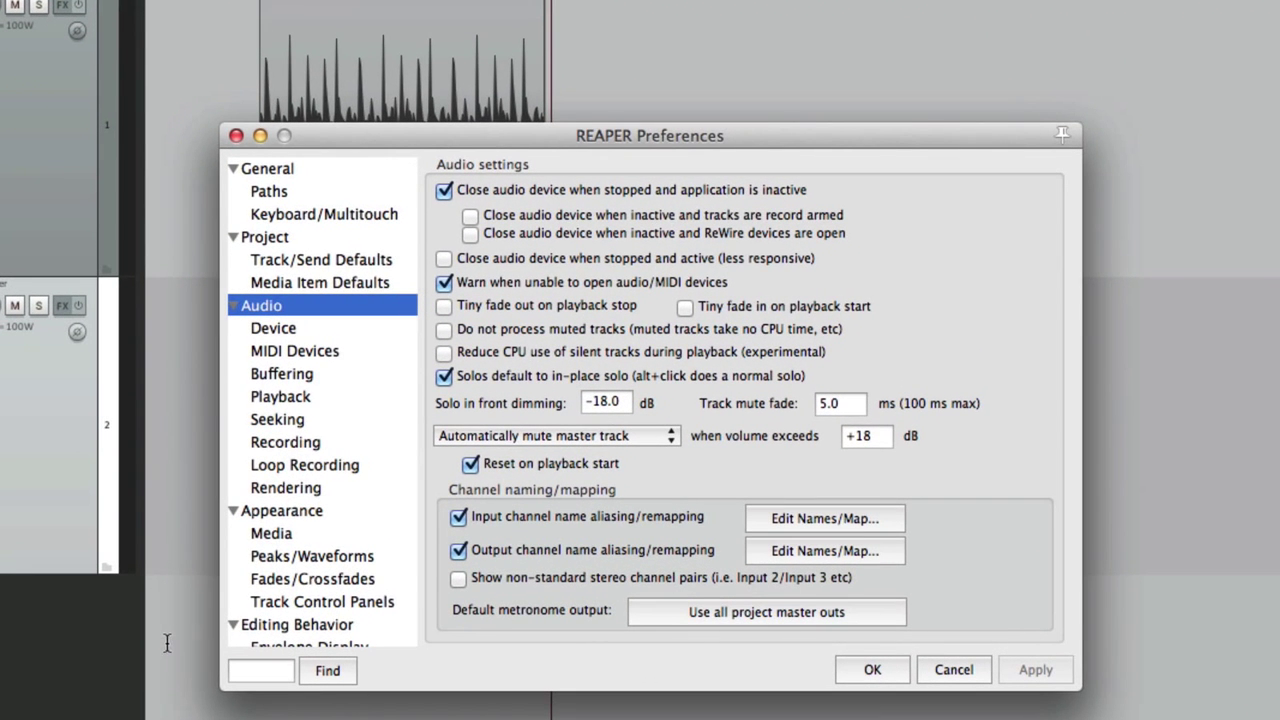
left_click(773, 518)
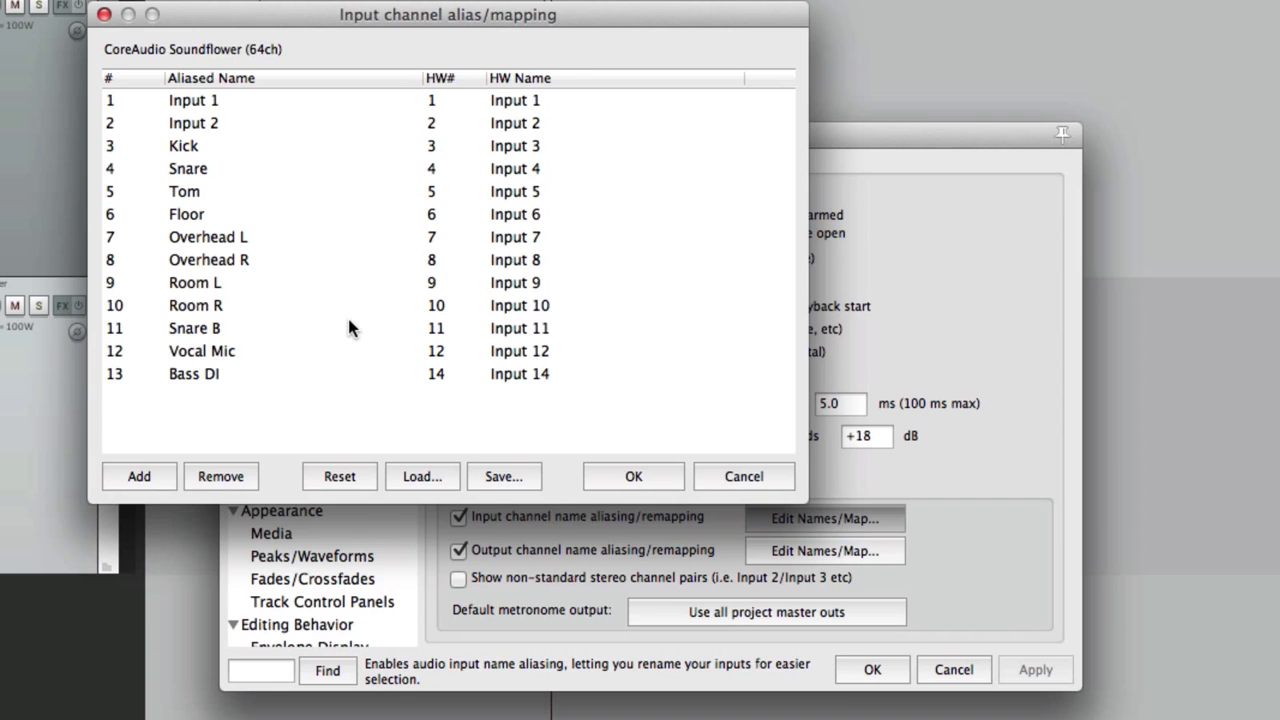
left_click(492, 476)
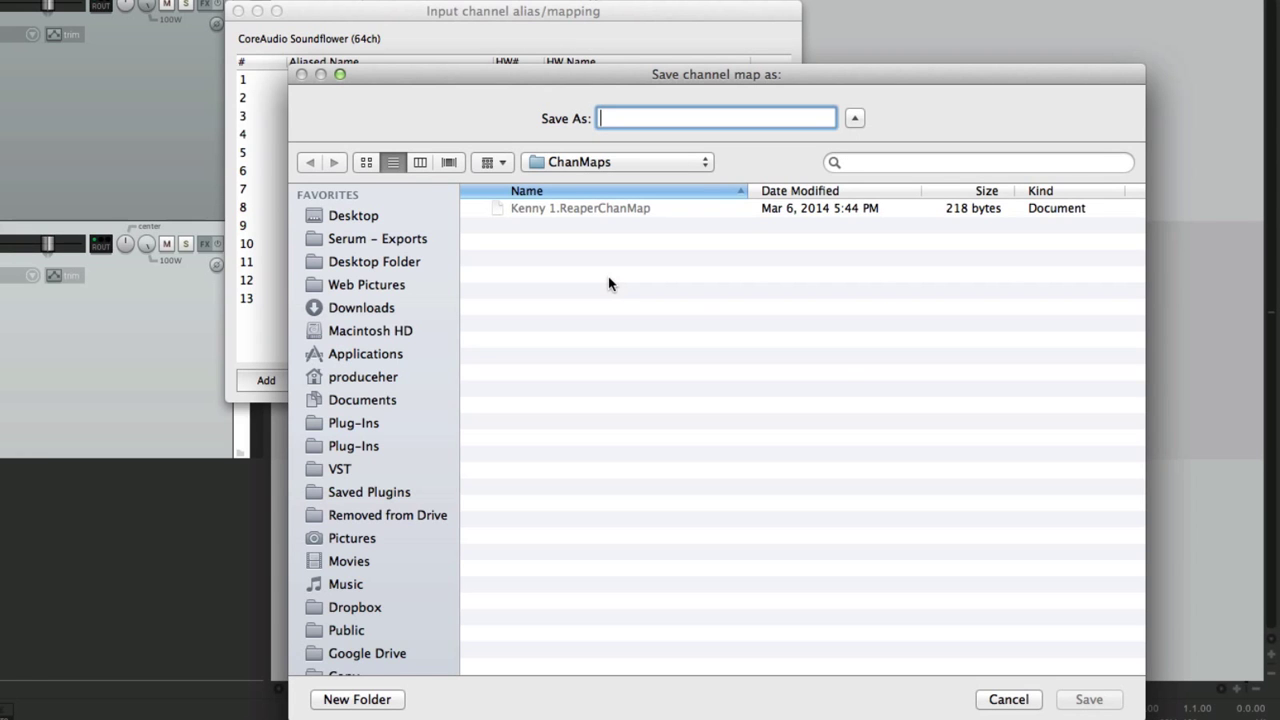
left_click(1008, 699)
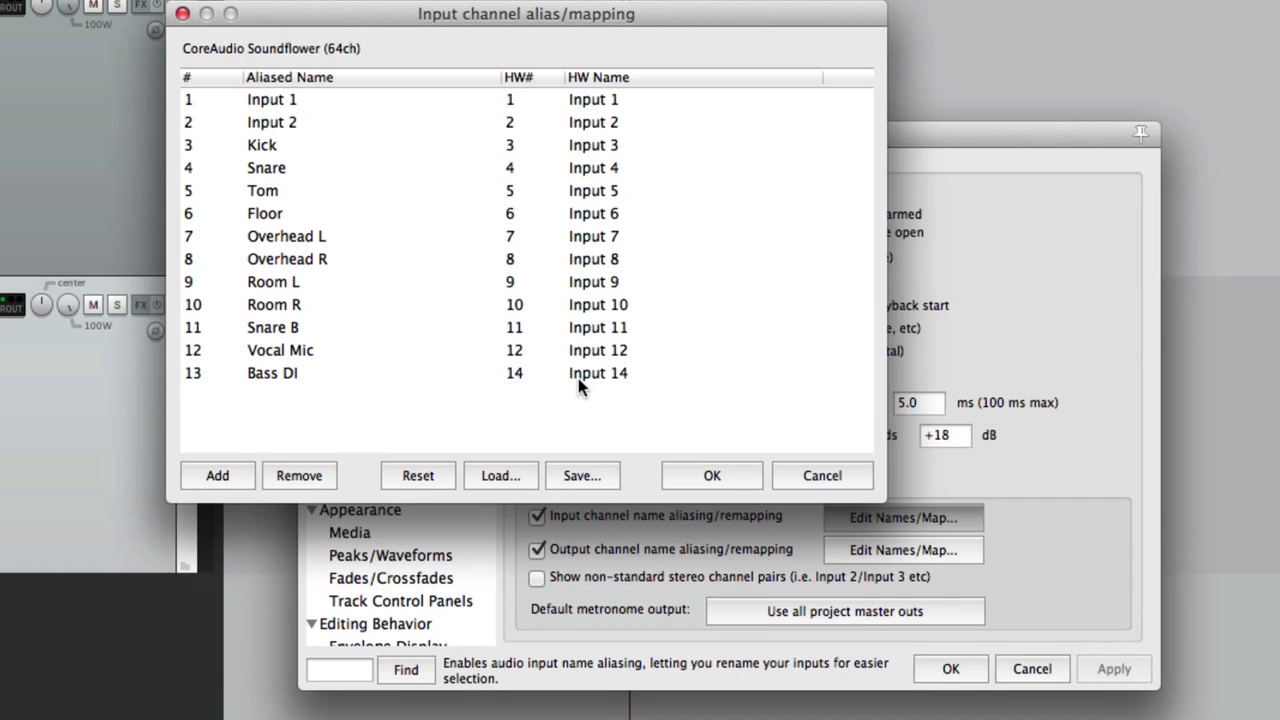
left_click(500, 475)
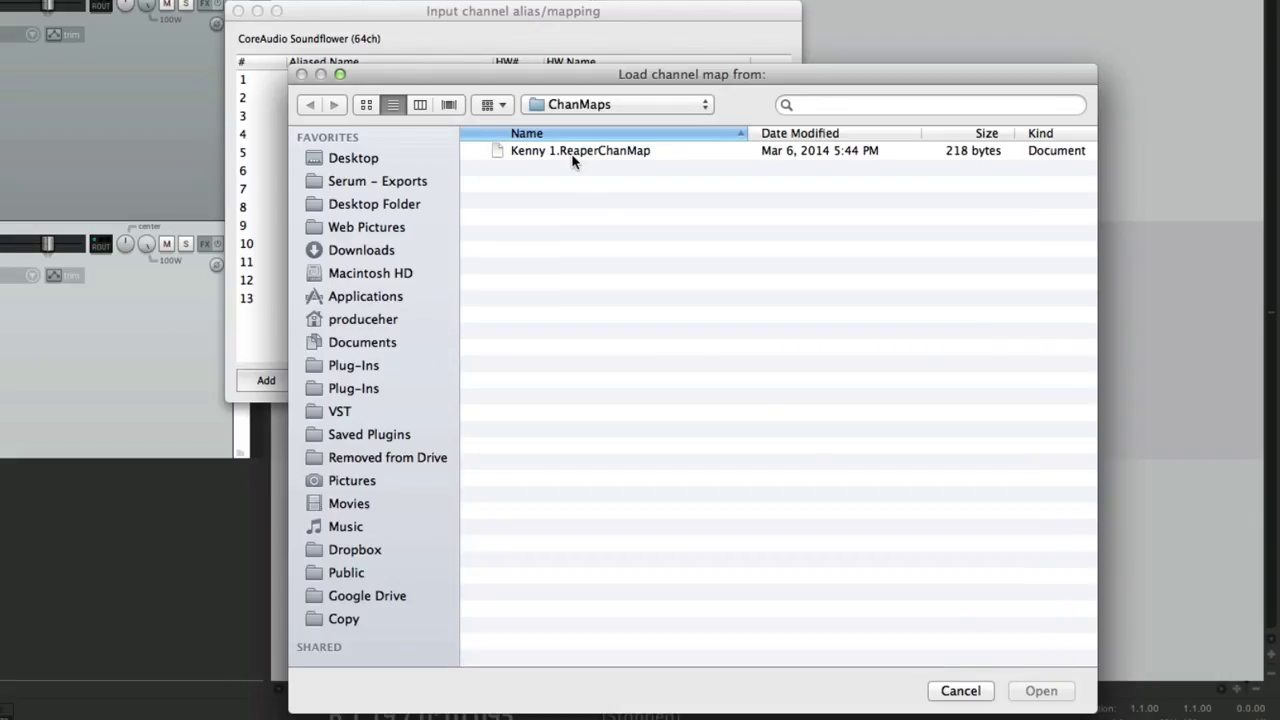
left_click(960, 691)
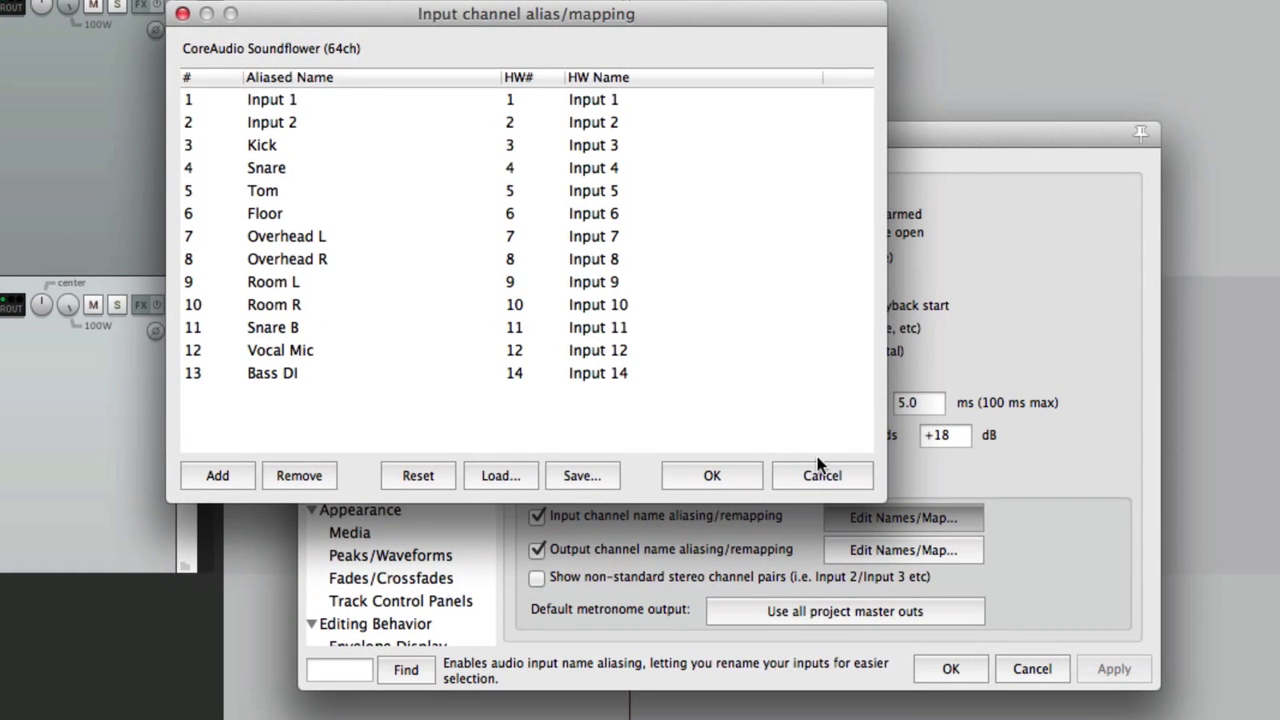
left_click(818, 463)
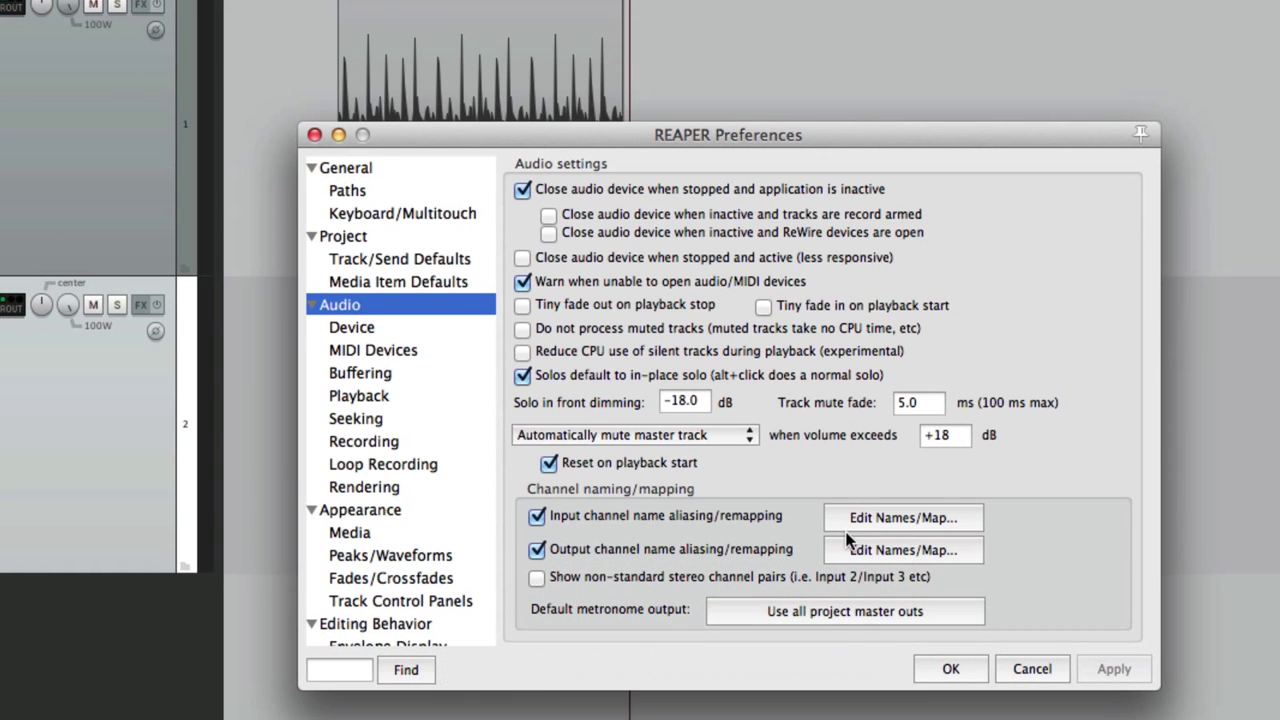
left_click(883, 550)
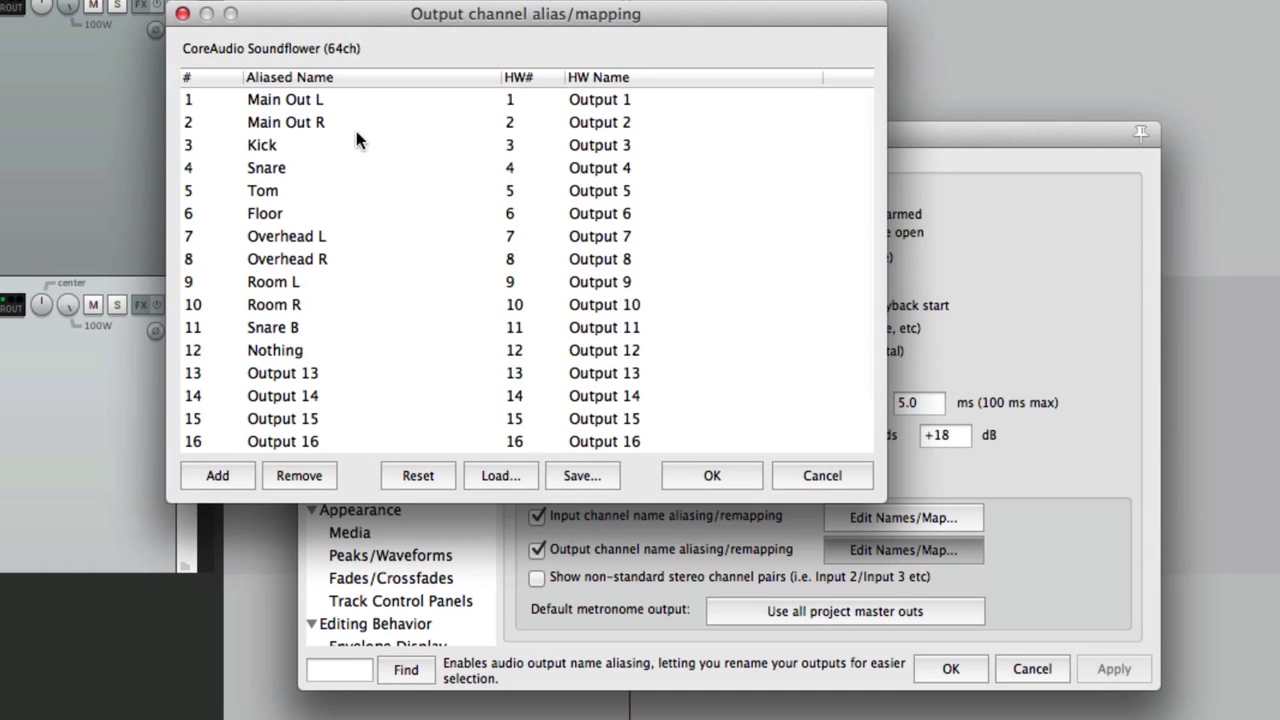
scroll(445, 308, "down", 3)
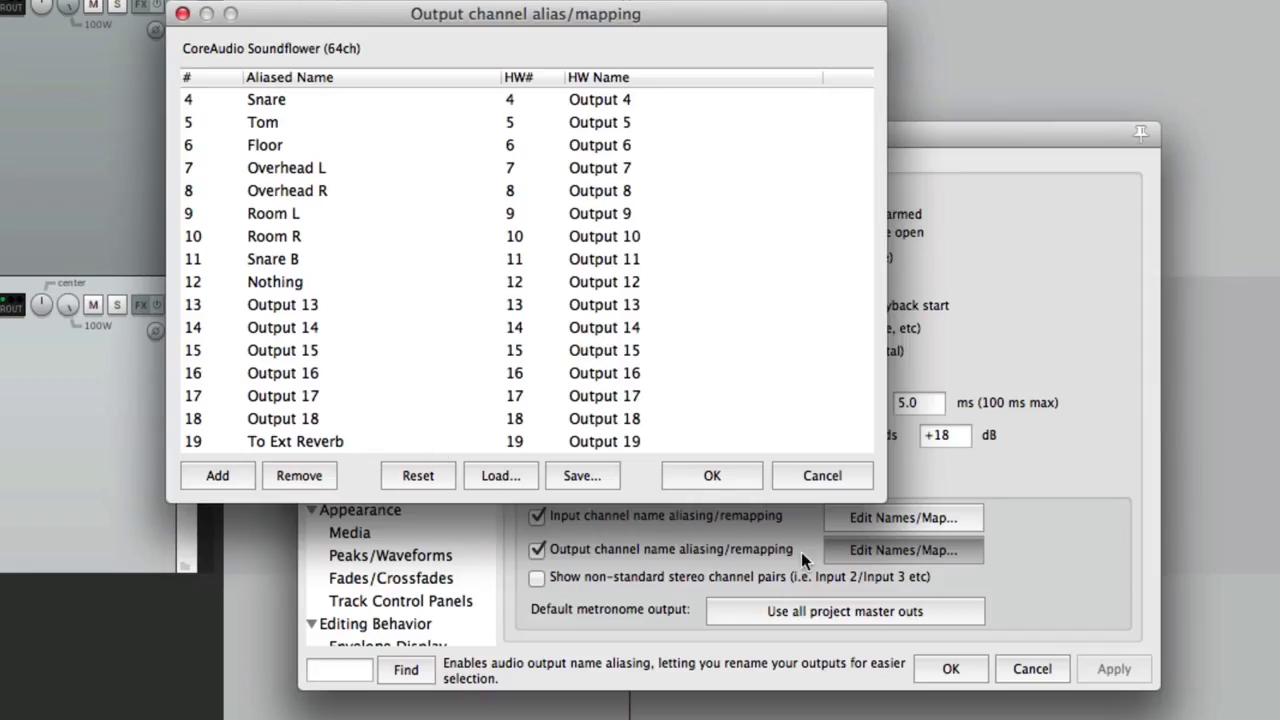
left_click(812, 476)
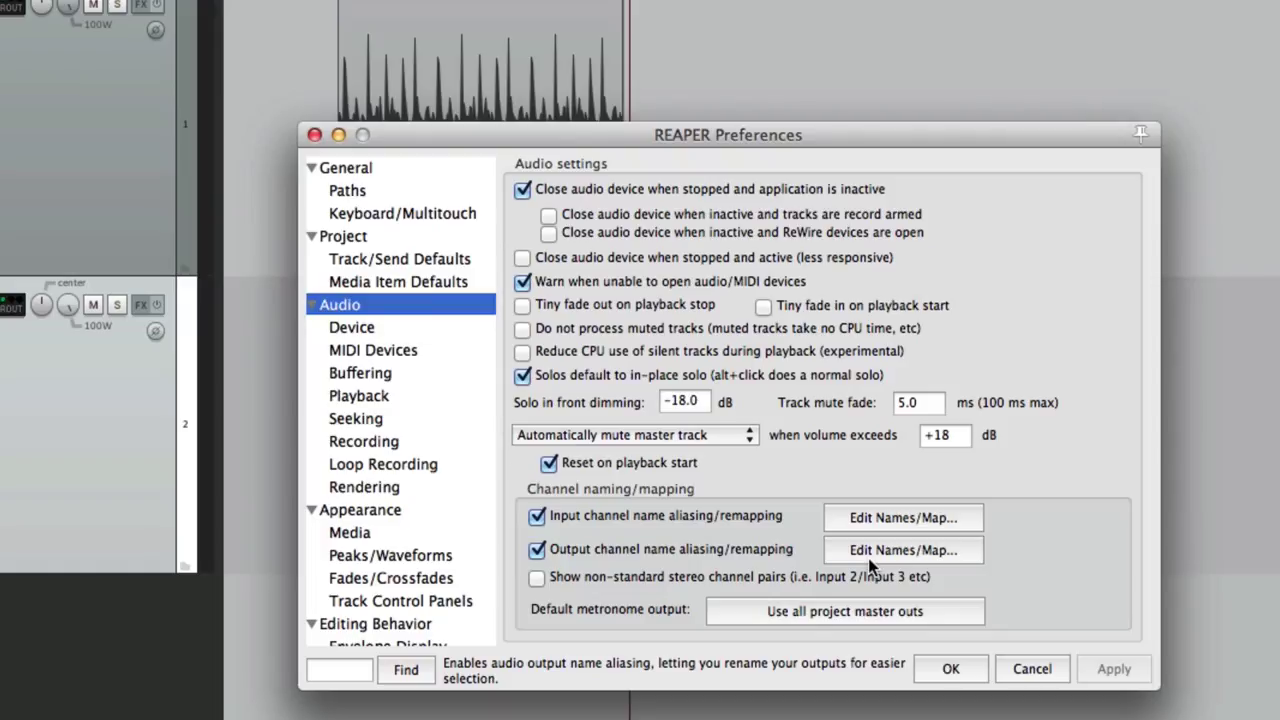
- Review the Audio > Seeking page, then close Preferences with OK
left_click(380, 418)
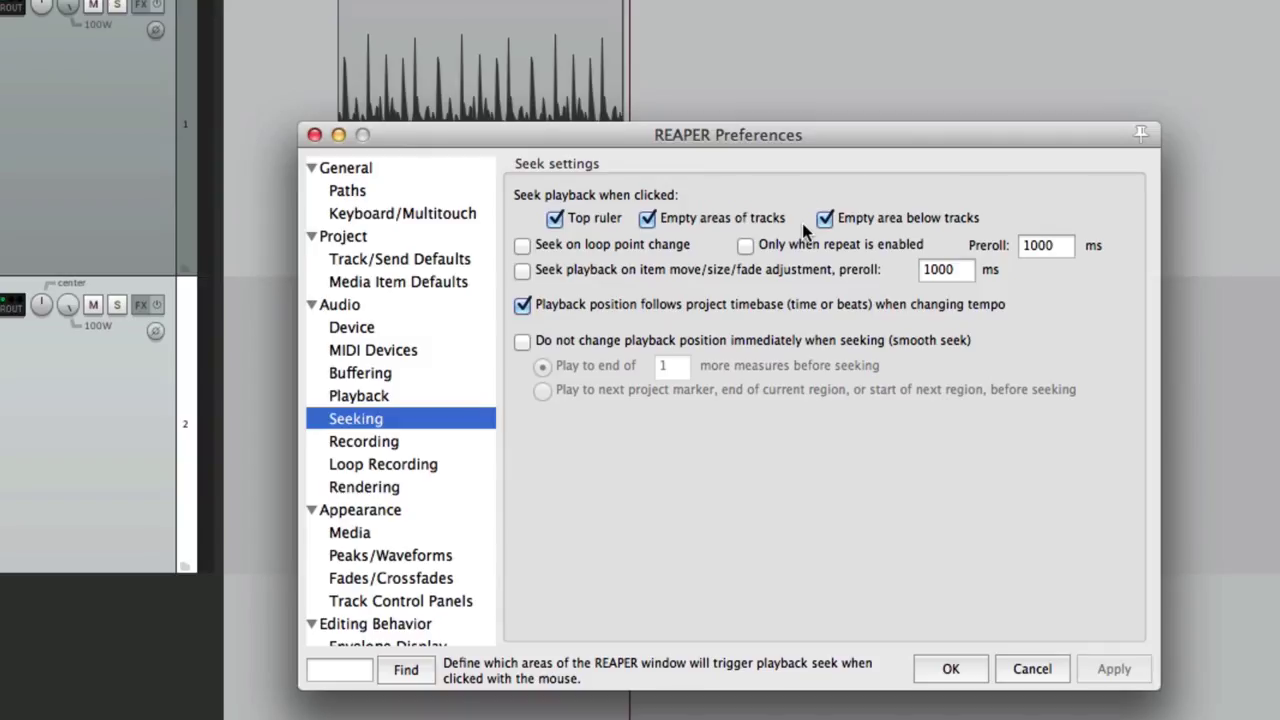
left_click(962, 674)
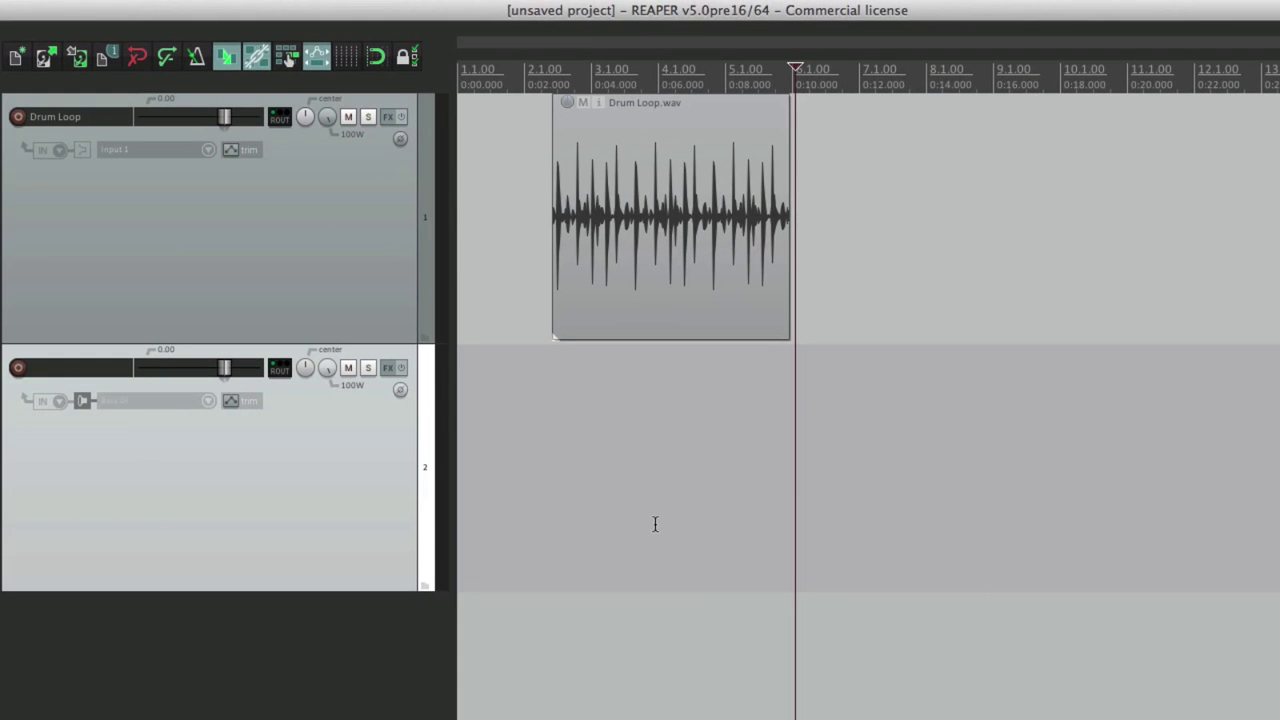
- Play the Drum Loop track and click the top ruler at several points to seek playback
scroll(630, 512, "right", 5)
left_click(586, 198)
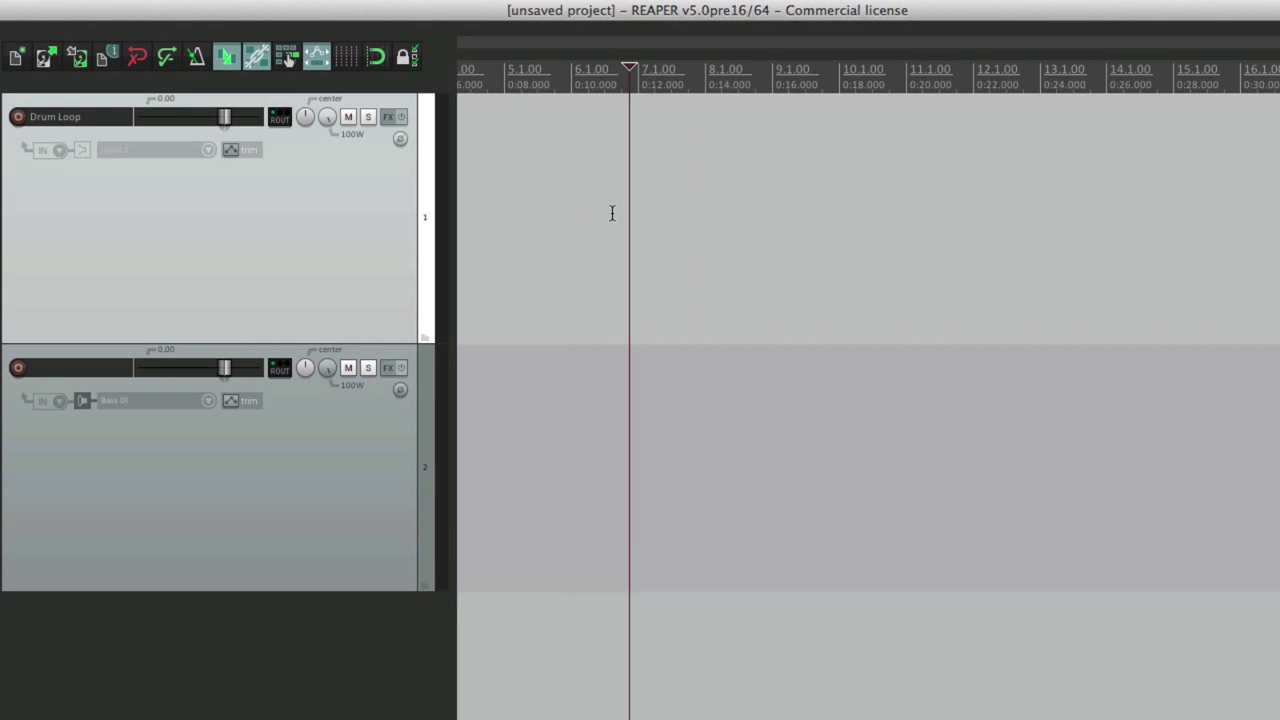
key("space")
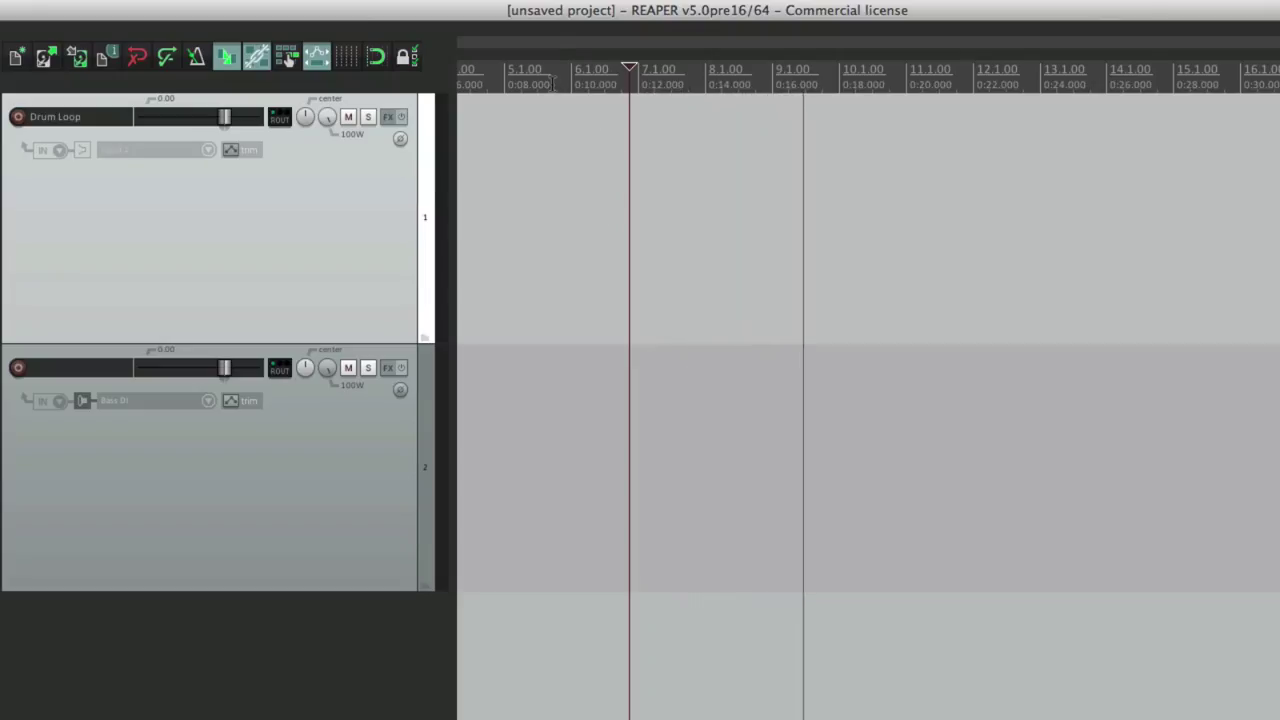
left_click(553, 82)
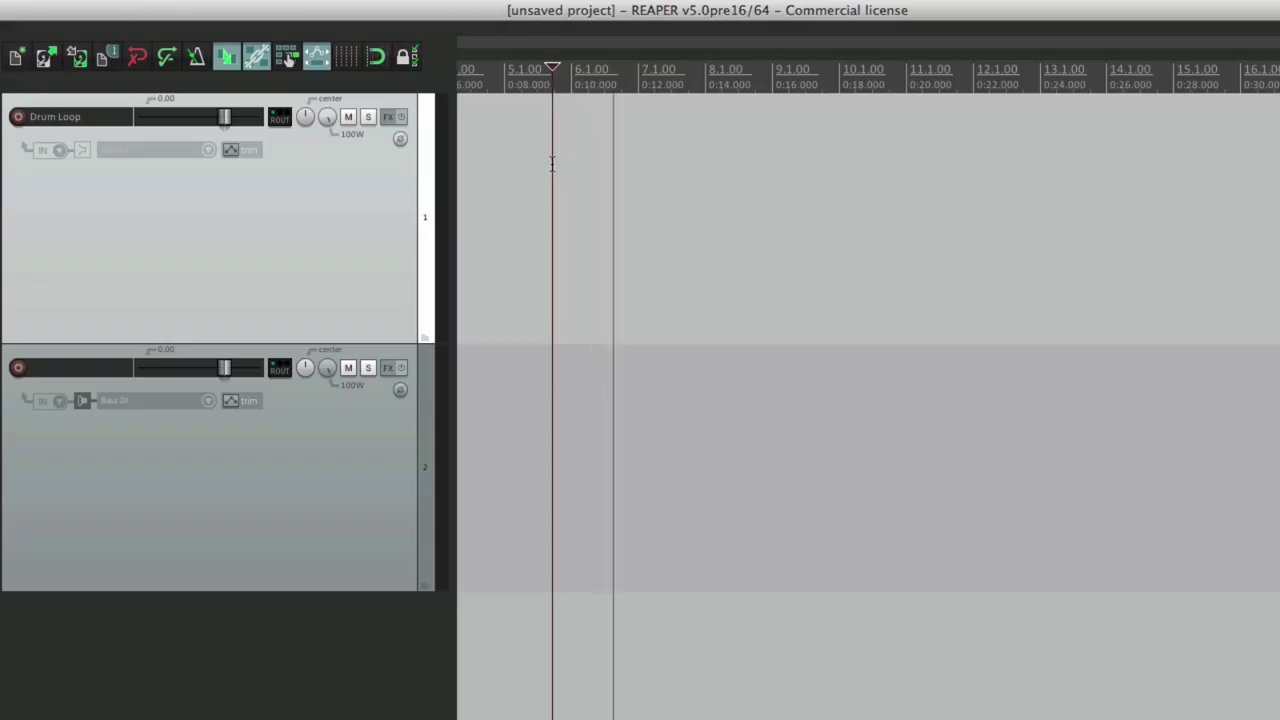
left_click(713, 109)
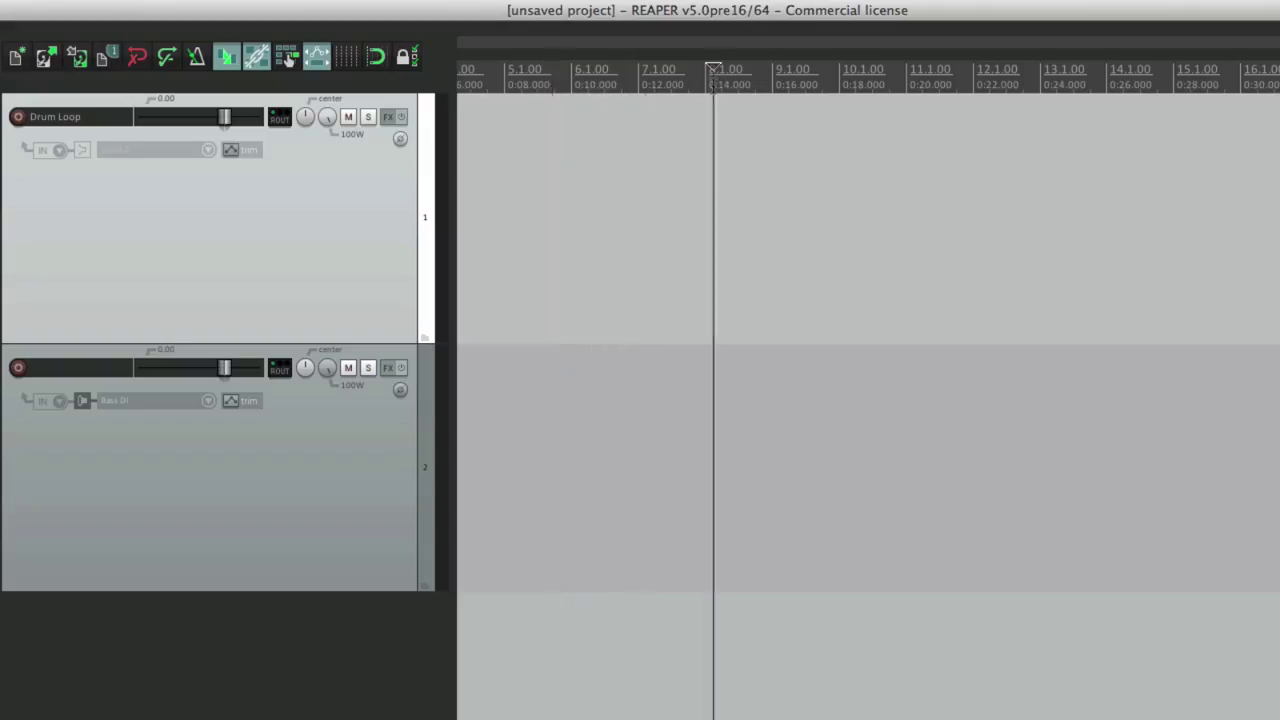
left_click(923, 80)
left_click(1178, 92)
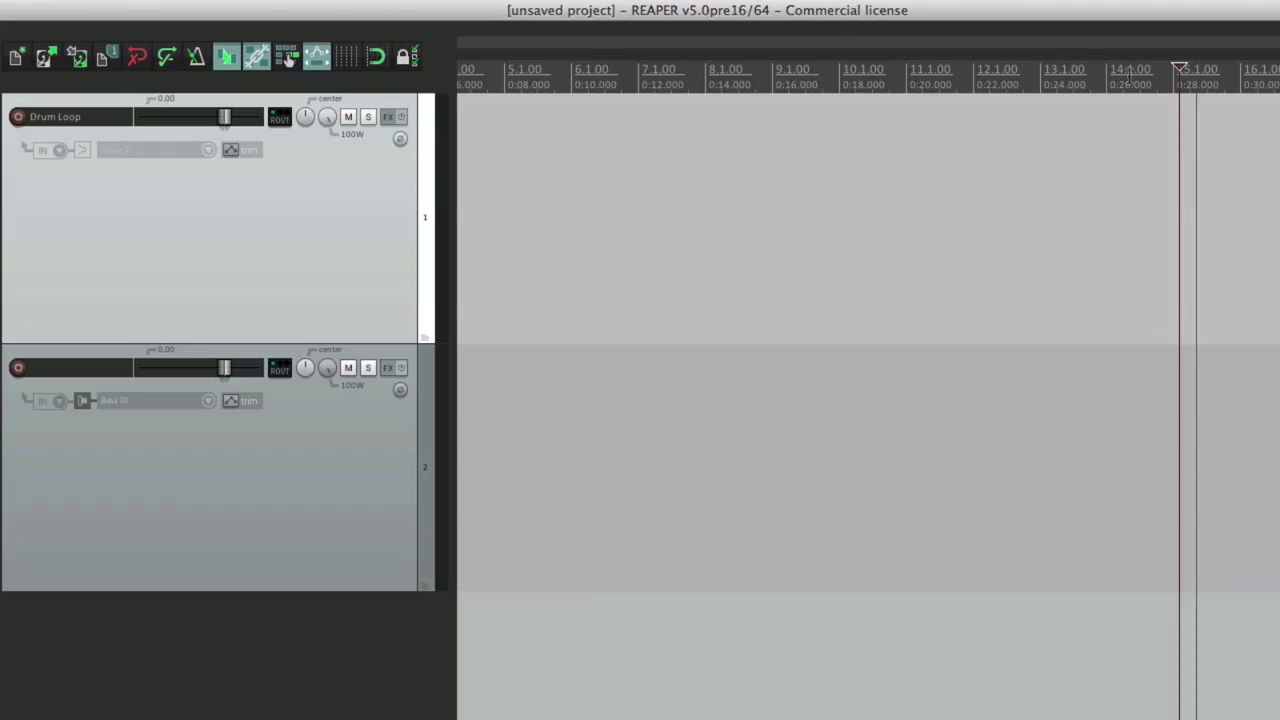
left_click(588, 80)
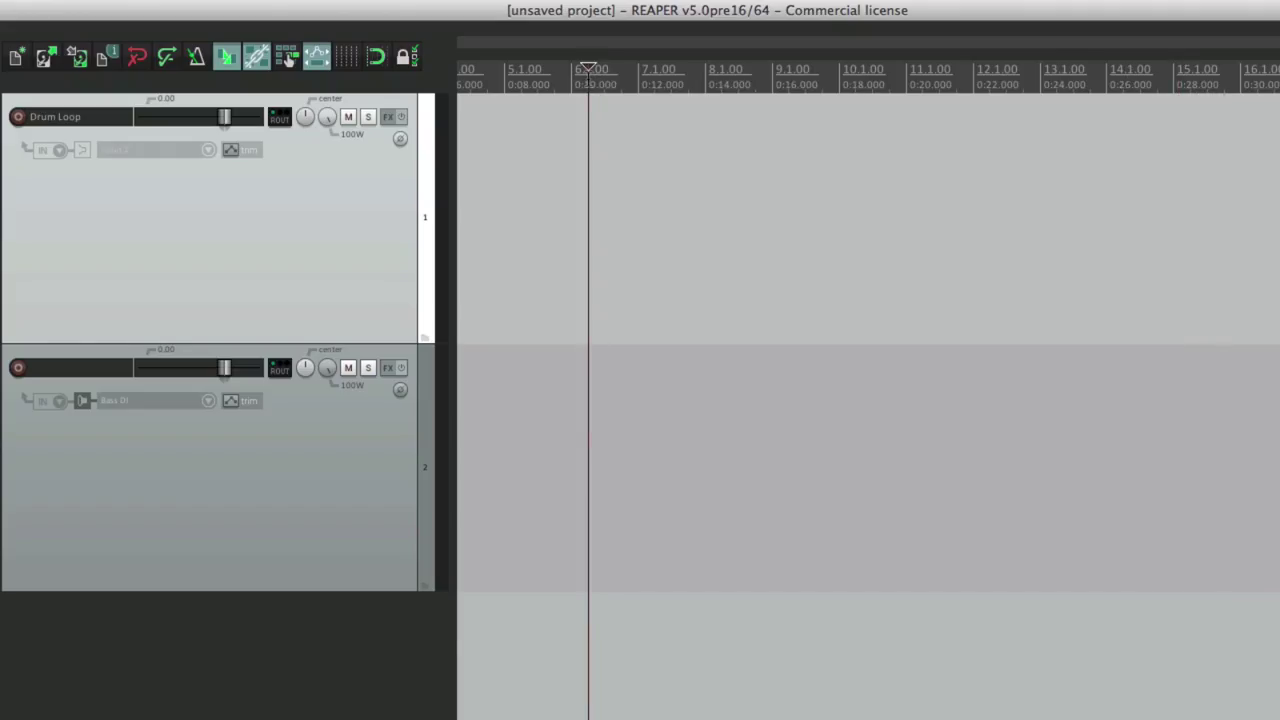
- Uncheck 'Top ruler' in the Seeking preferences so ruler clicks no longer seek
key("super+comma")
left_click(734, 296)
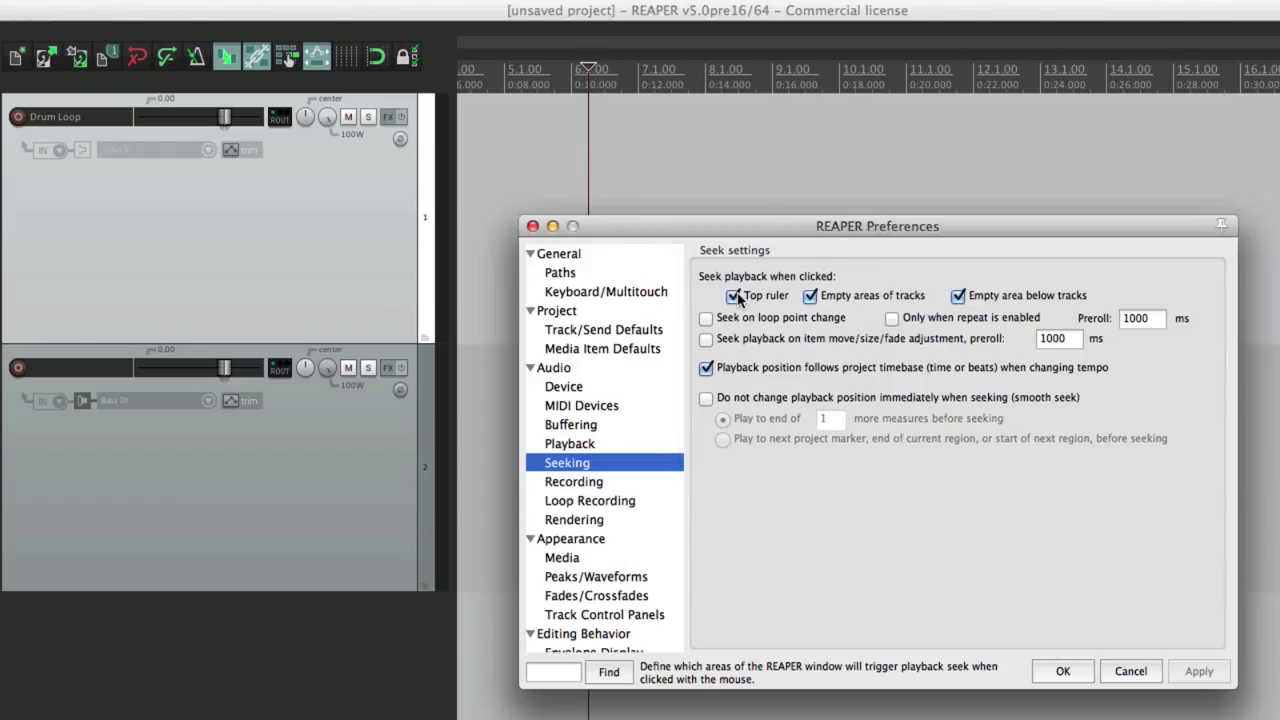
key("Return")
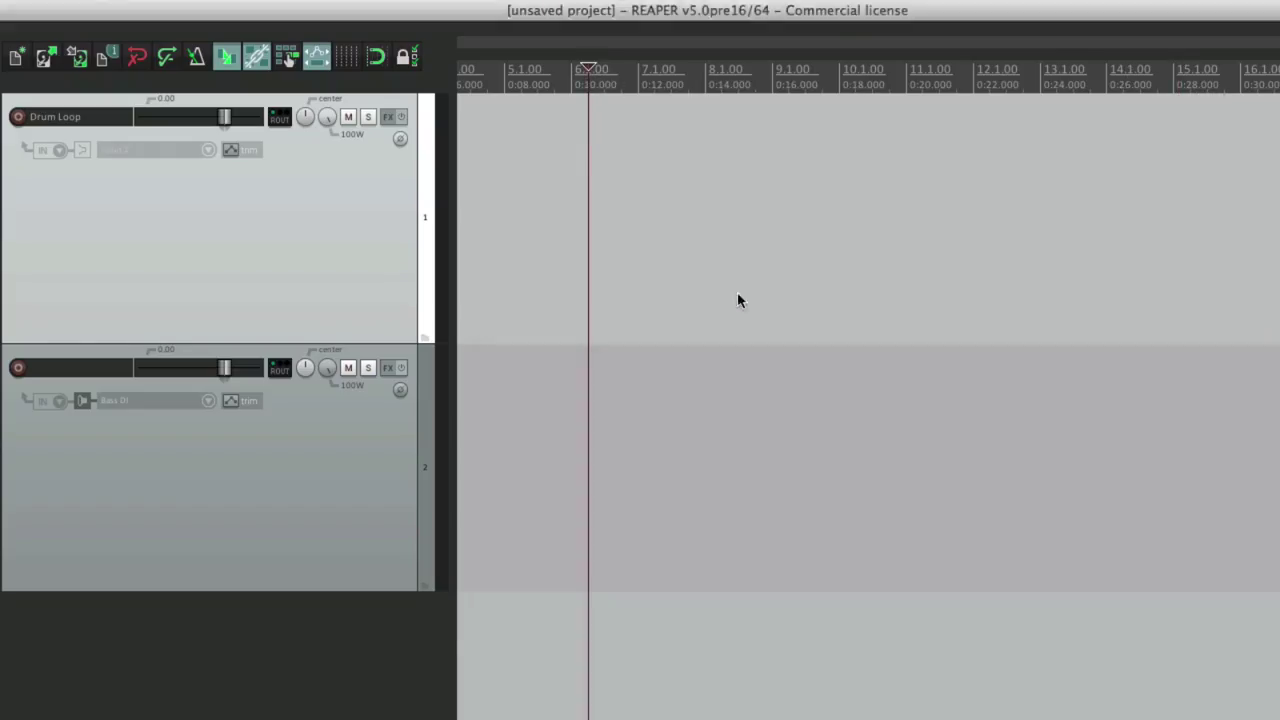
- Play from the empty track area, test ruler clicks, and stop with the cursor near bar 6
left_click(636, 232)
key("space")
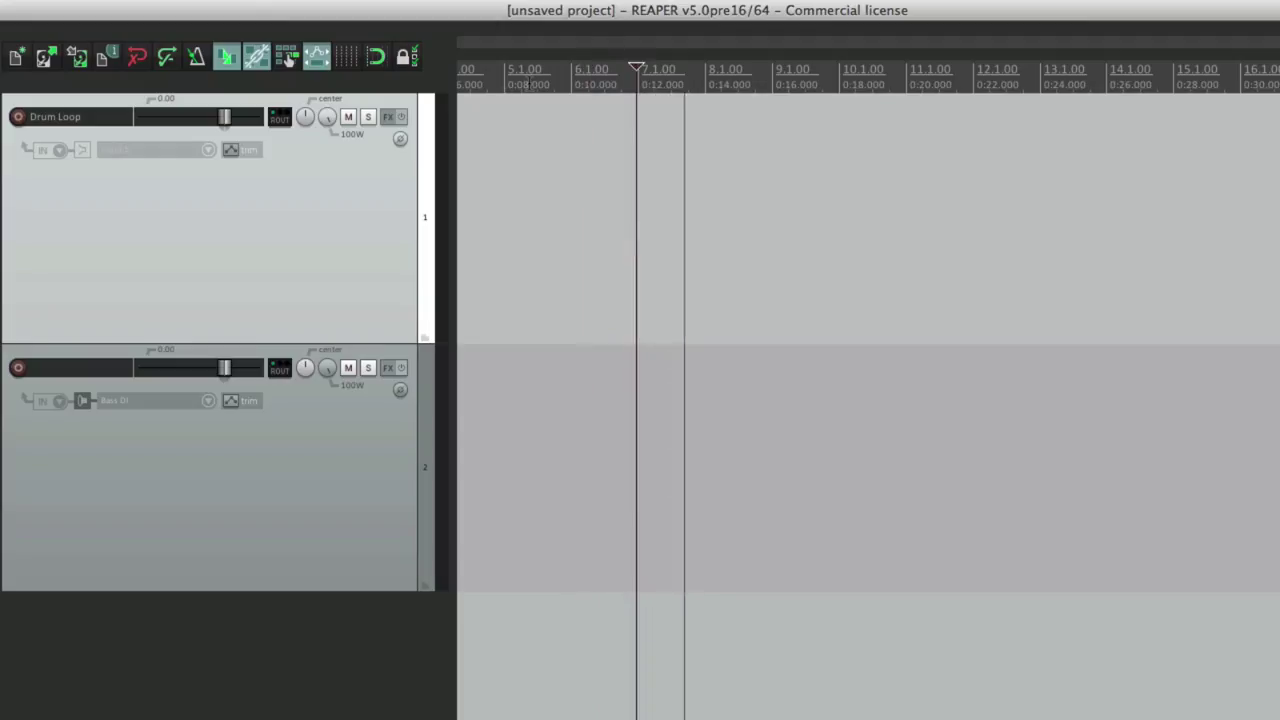
left_click(530, 80)
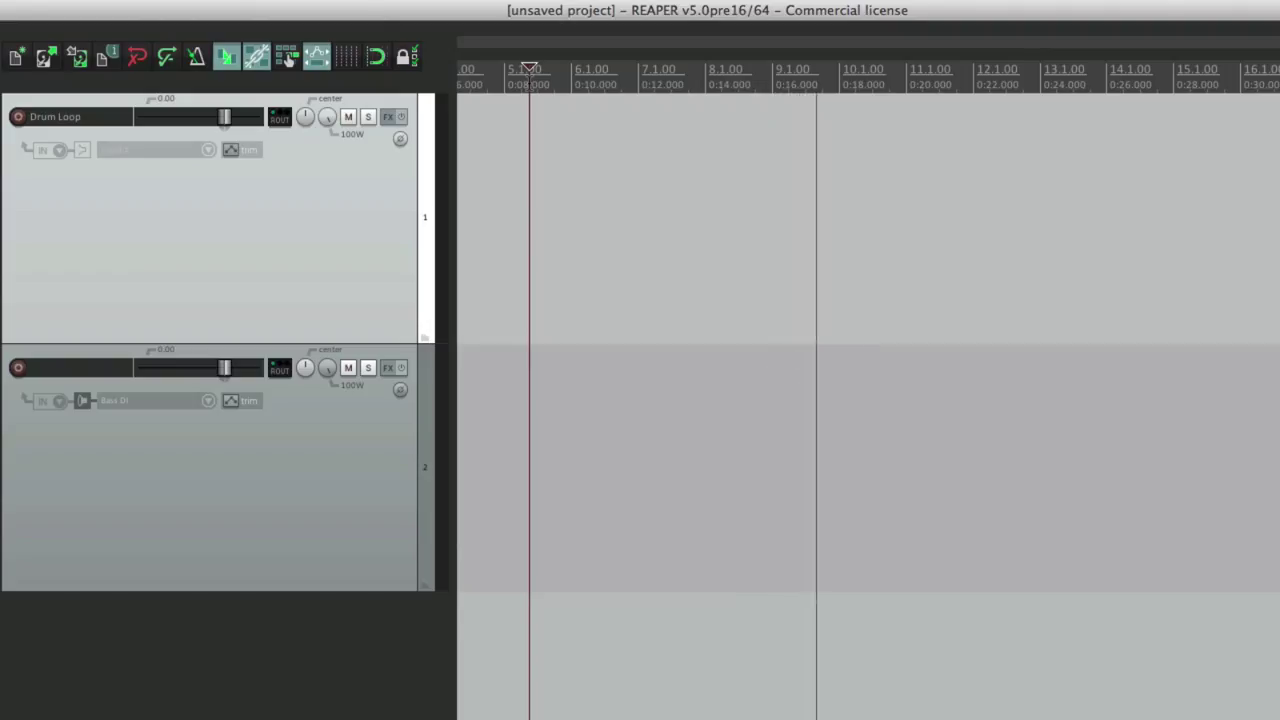
left_click(720, 78)
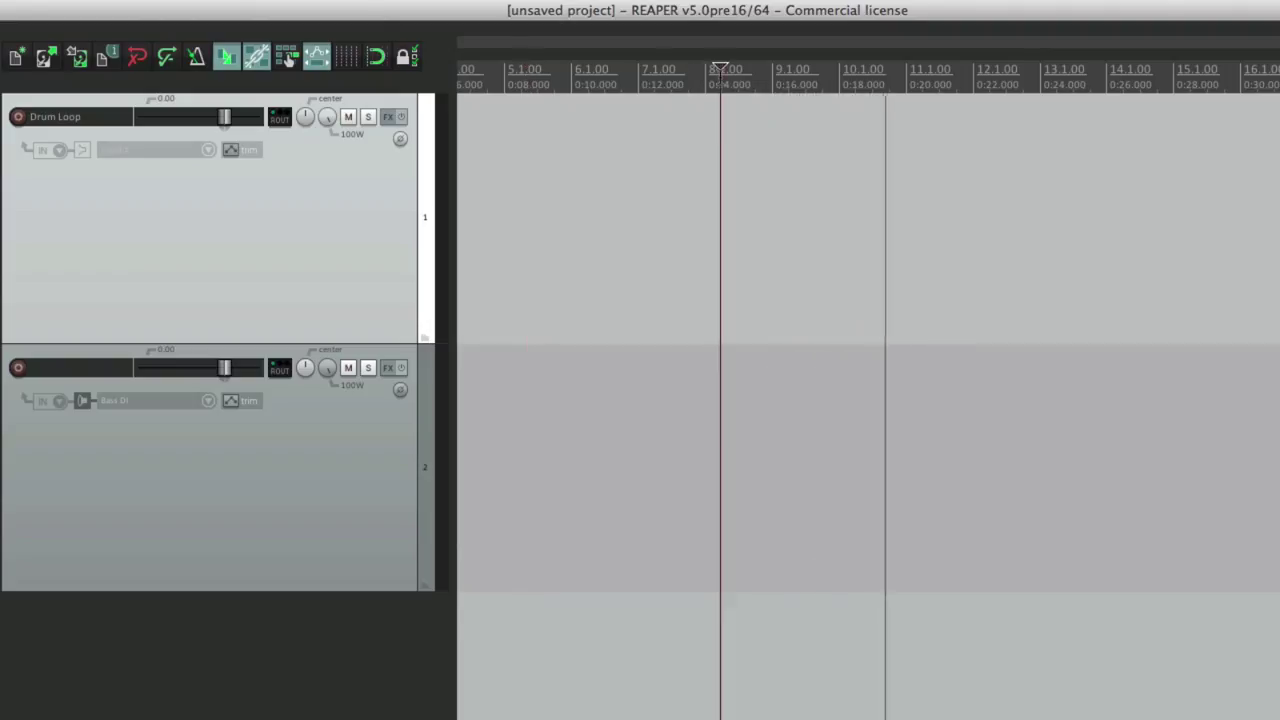
left_click(866, 78)
left_click(580, 78)
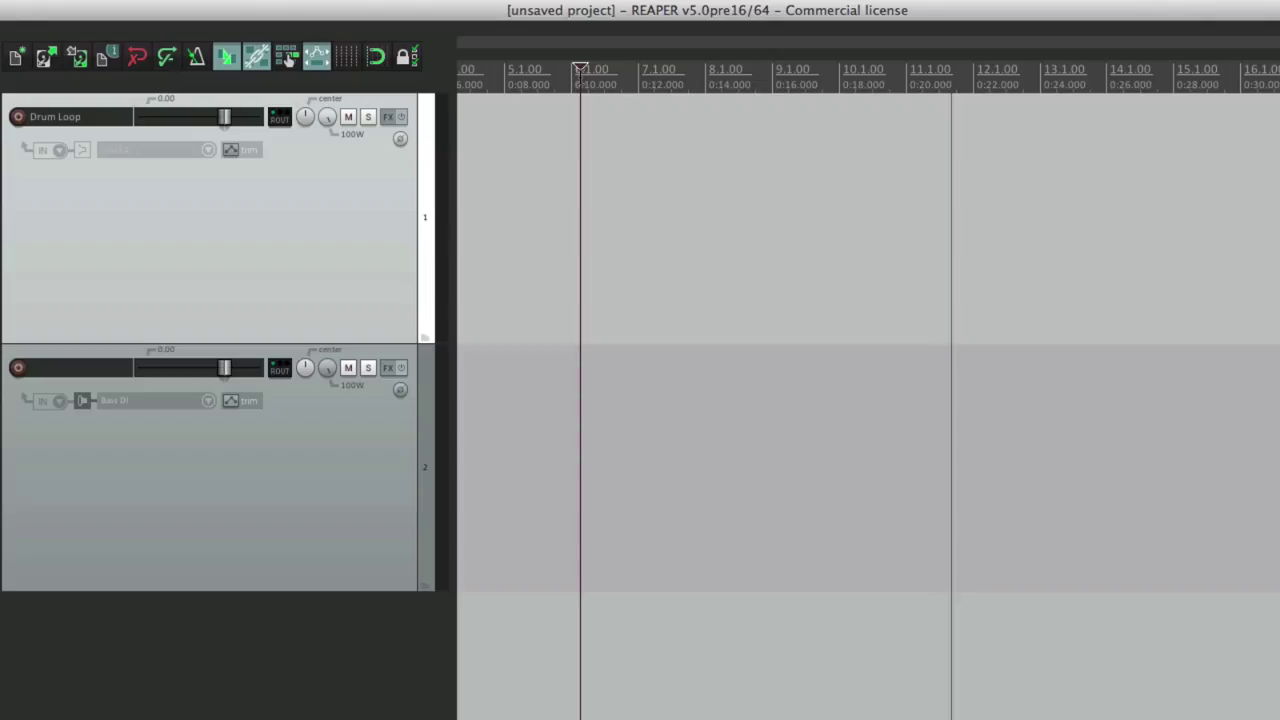
key("space")
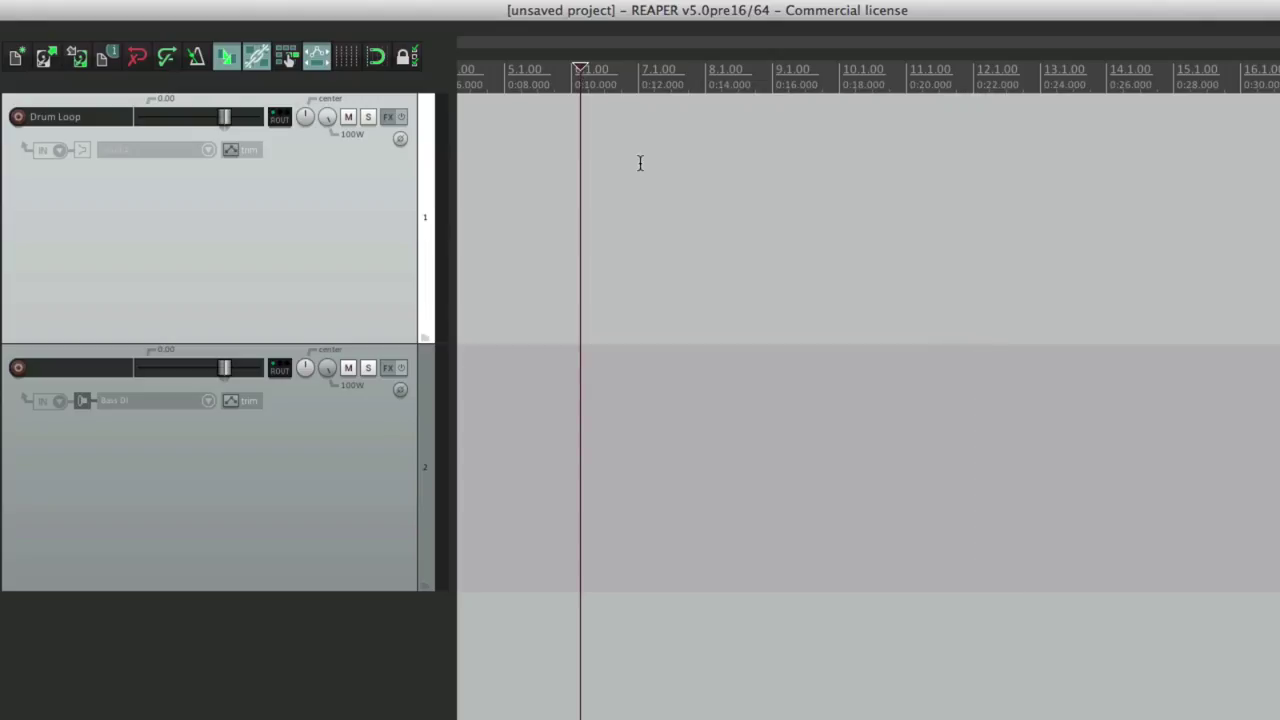
- Re-enable Top ruler click seeking and disable seeking on empty track area clicks
key("super+comma")
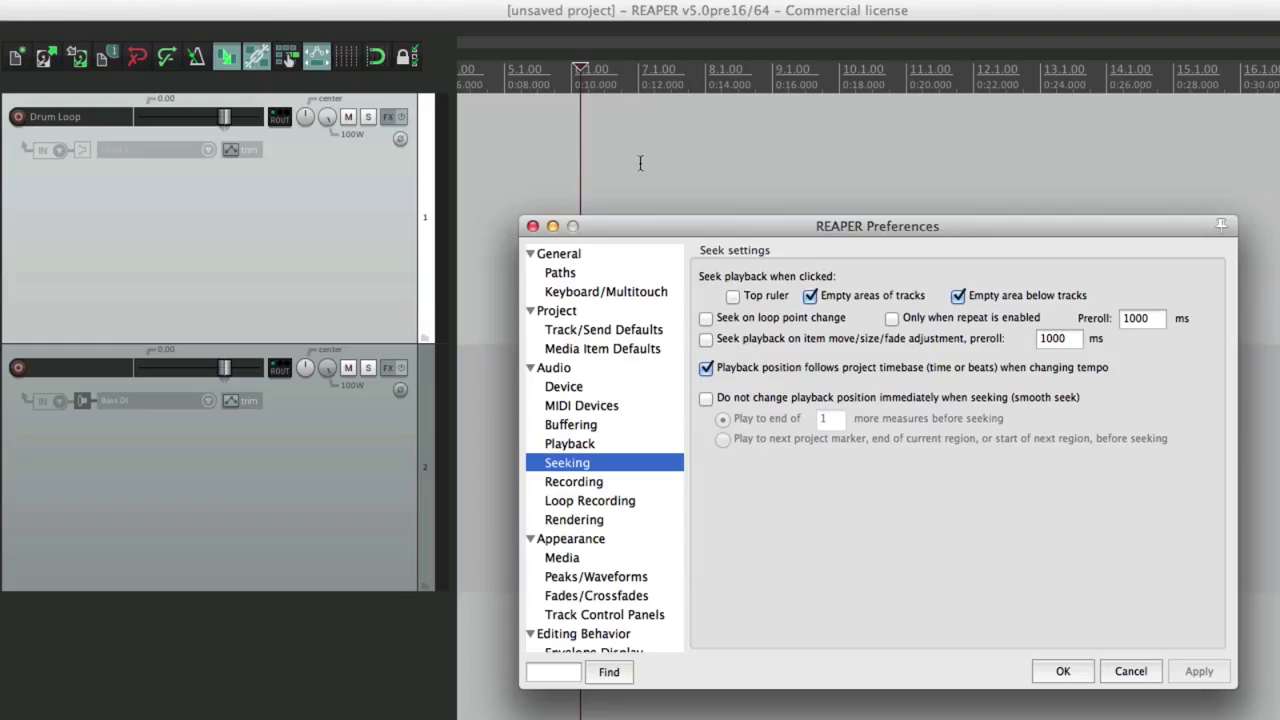
left_click(734, 296)
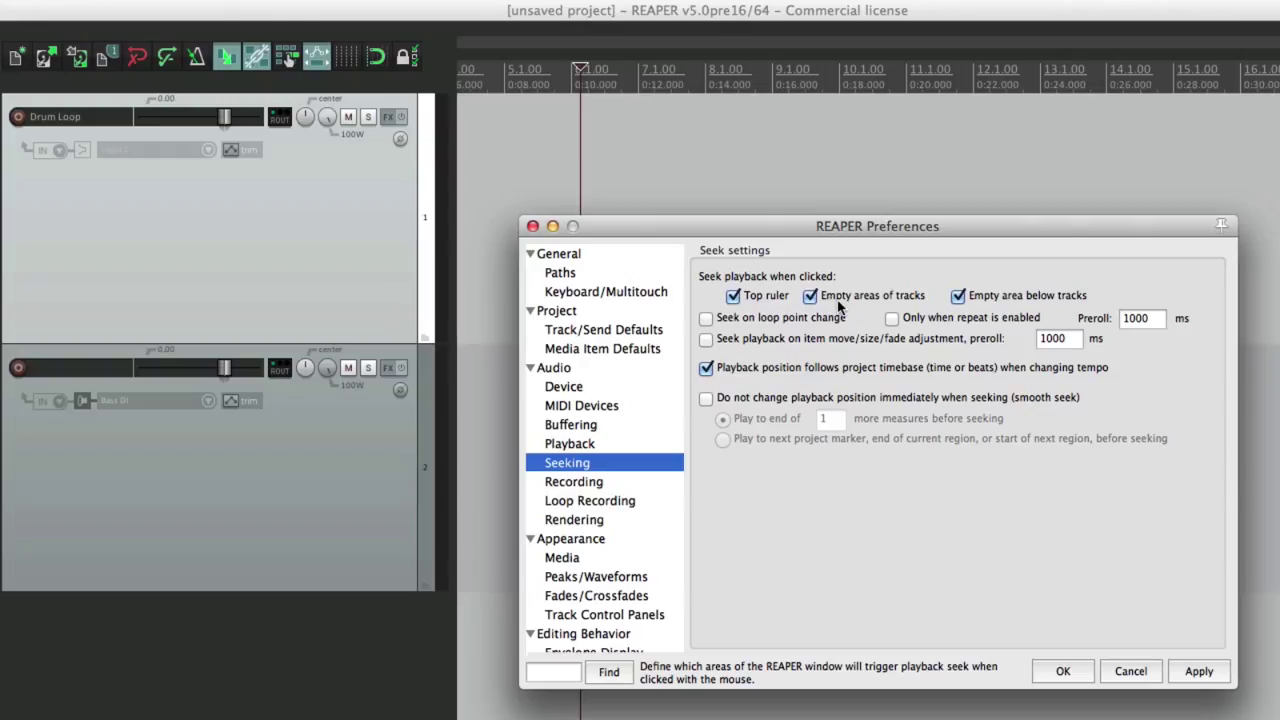
left_click(810, 296)
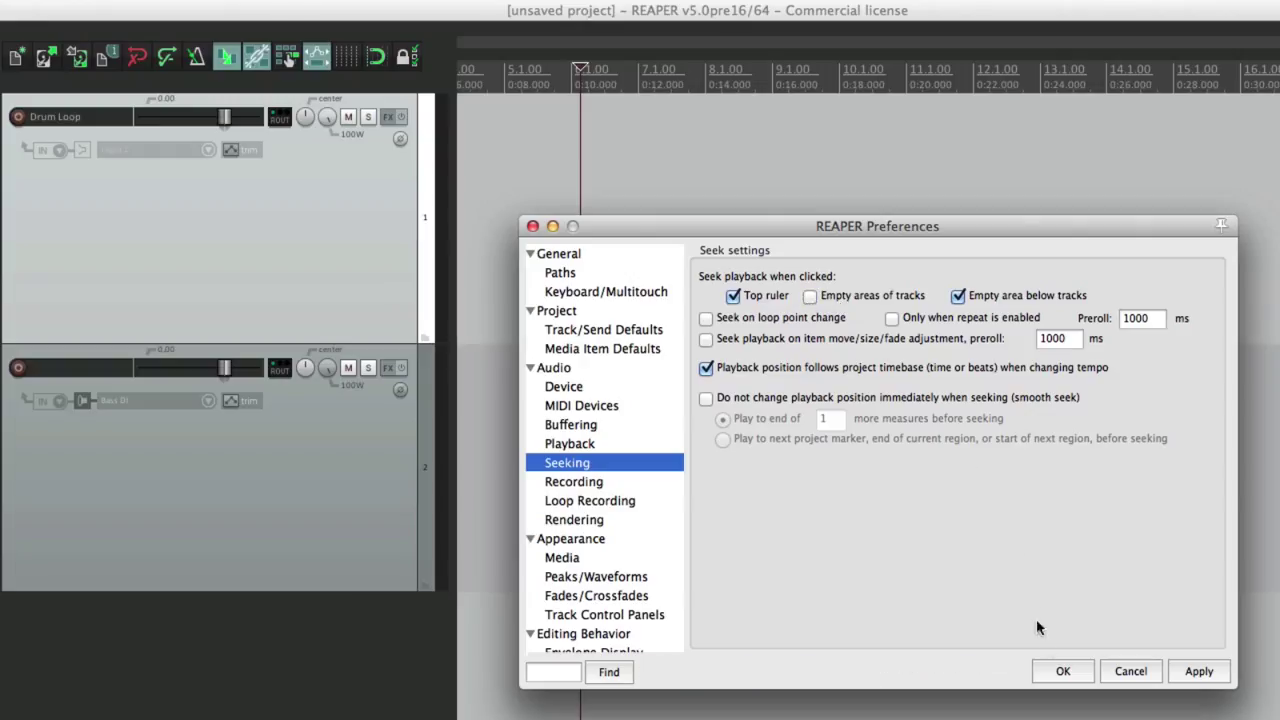
left_click(1060, 671)
- Play from near bar 8 and confirm track-area clicks no longer seek playback
left_click(758, 212)
key("space")
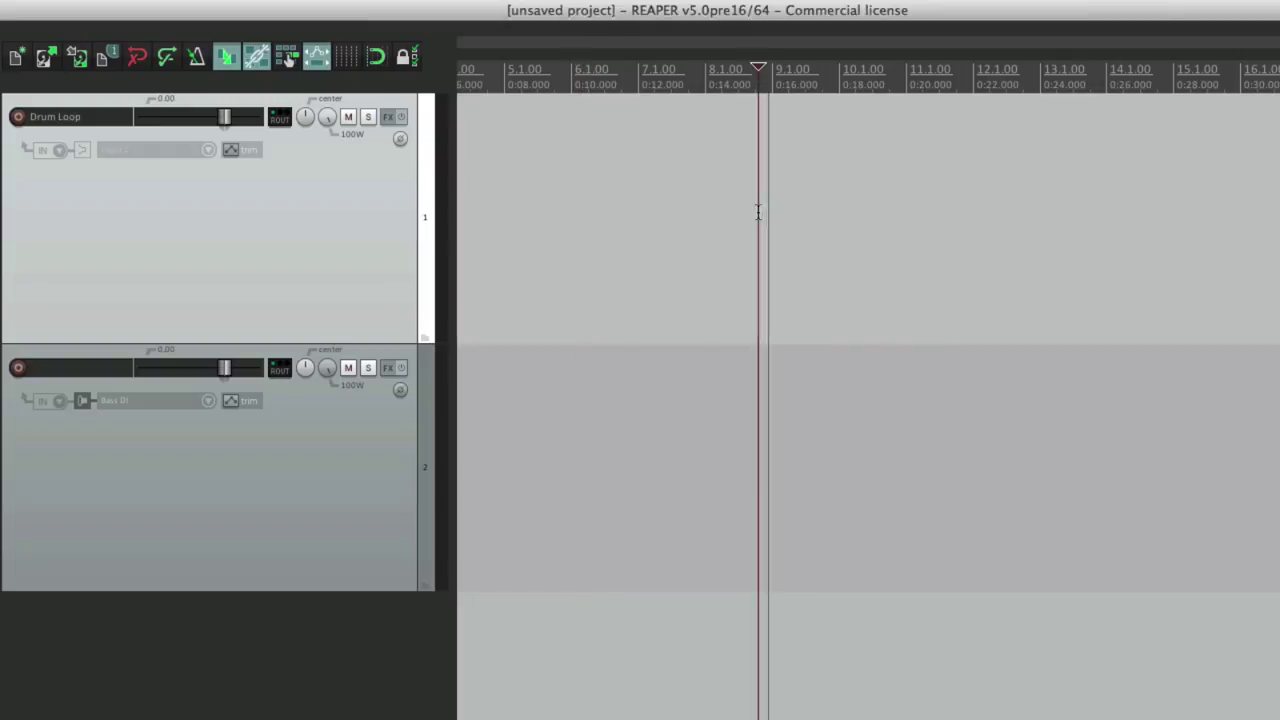
left_click(614, 183)
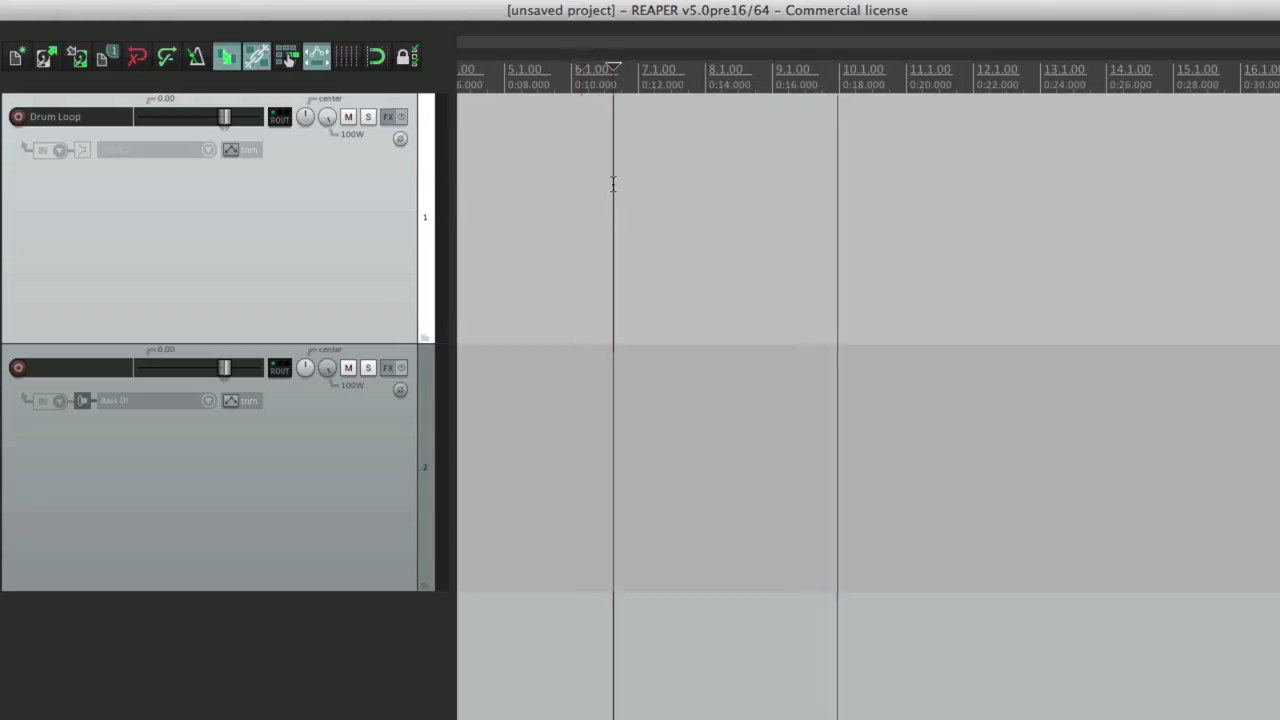
left_click(733, 183)
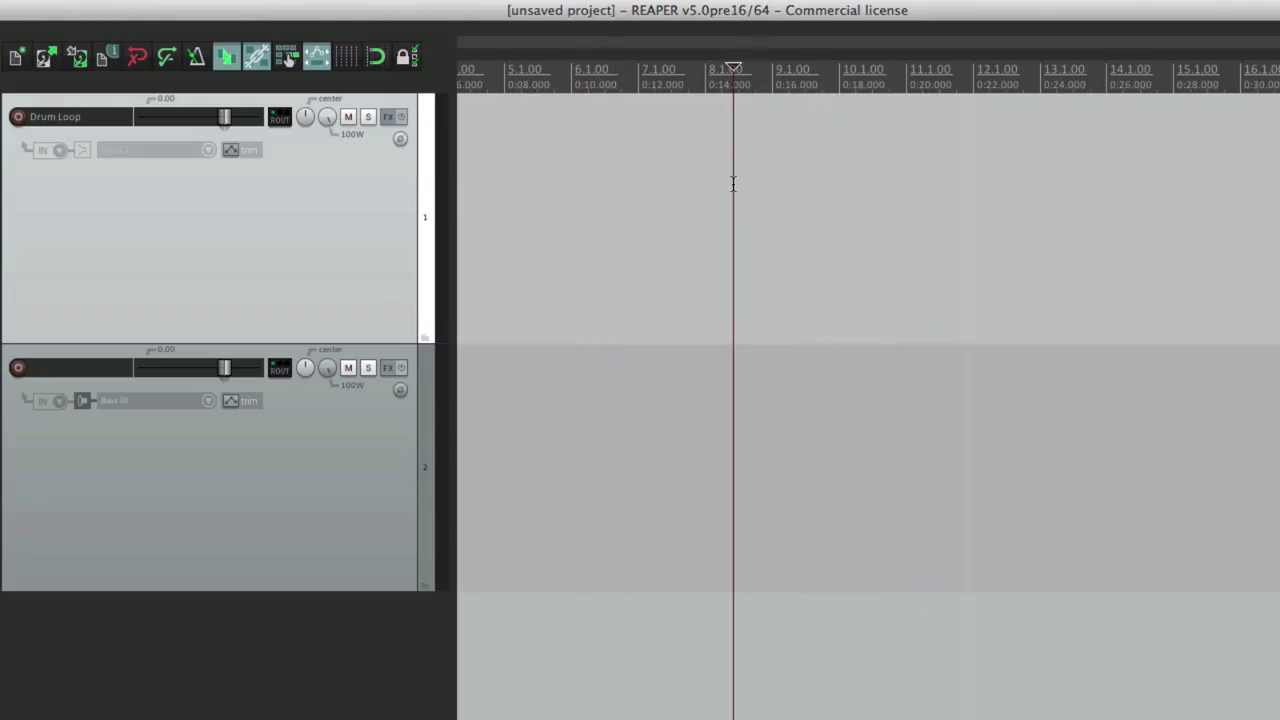
- Re-enable empty-track-area seeking, then test jumping playback to bar 5, bar 13 and other points
key("super+comma")
left_click(810, 295)
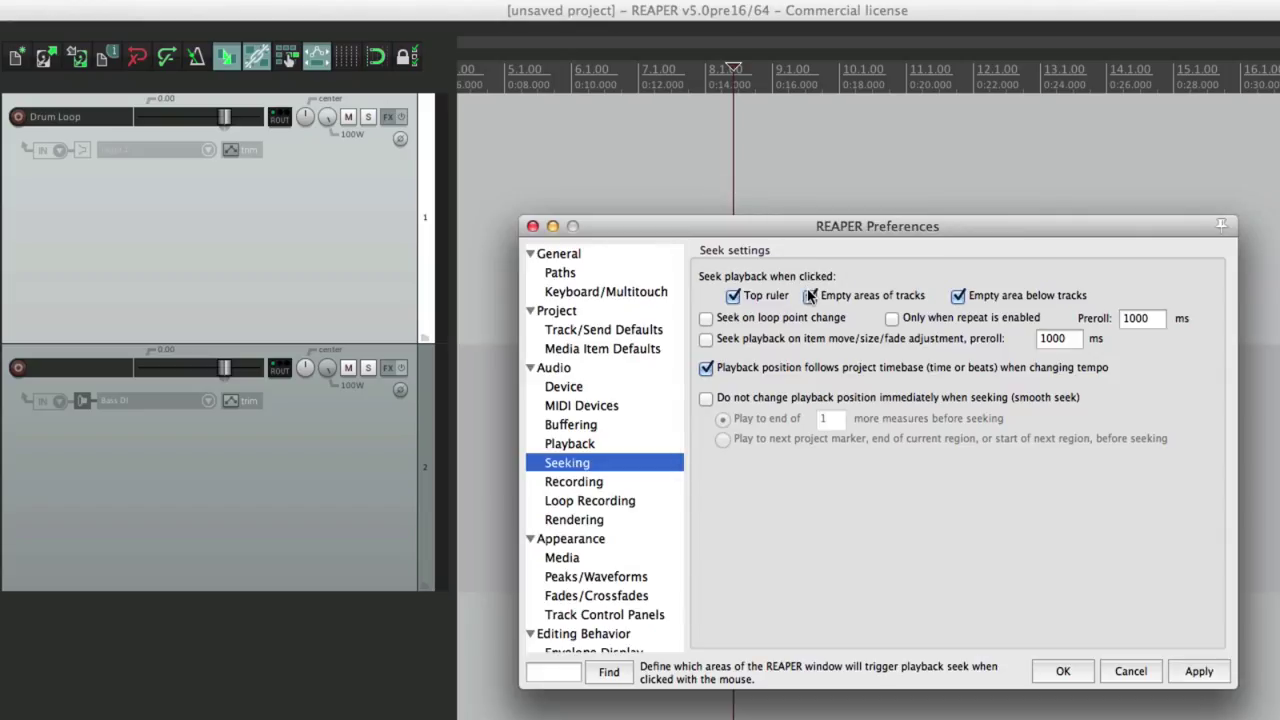
key("Return")
left_click(754, 205)
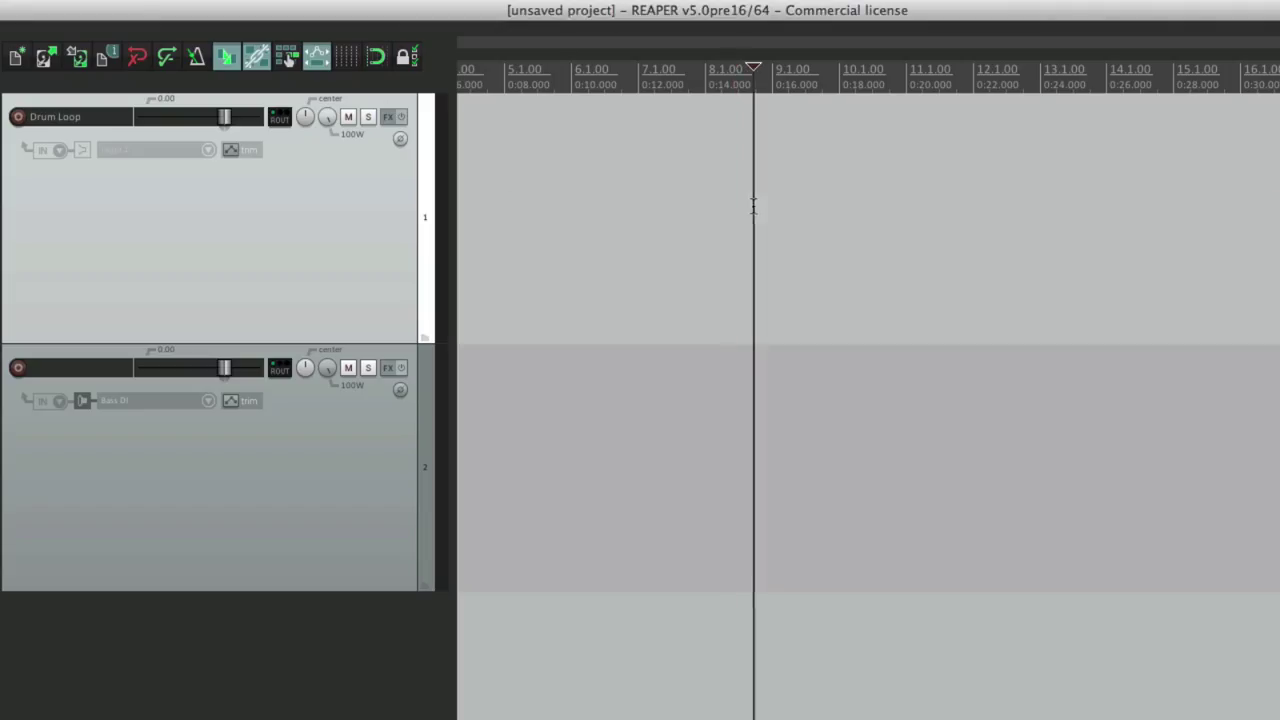
left_click(550, 187)
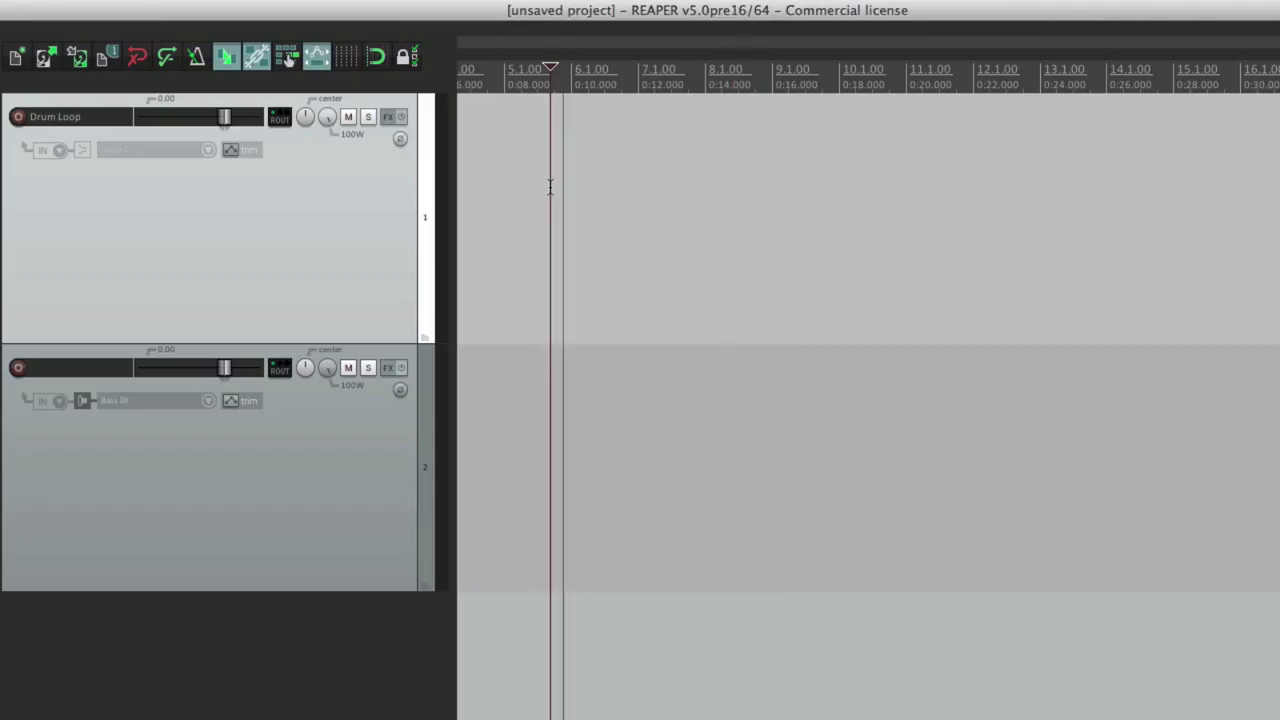
left_click(788, 187)
left_click(1086, 189)
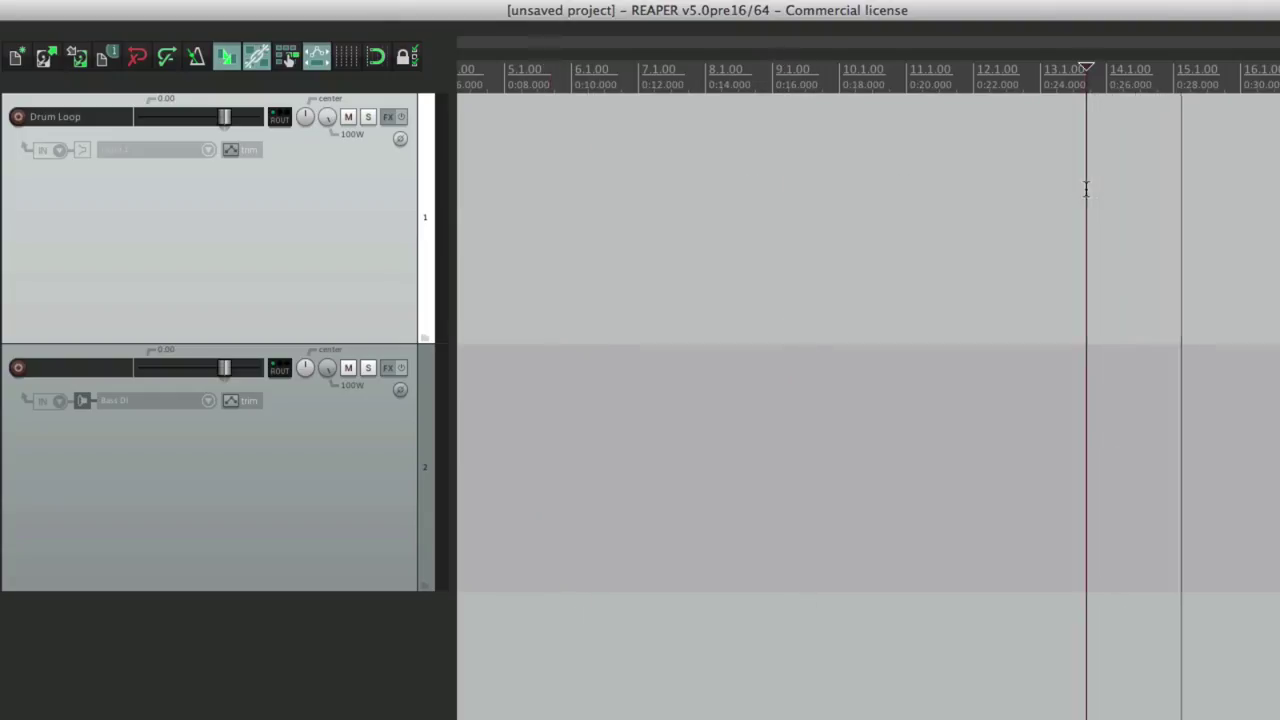
key("space")
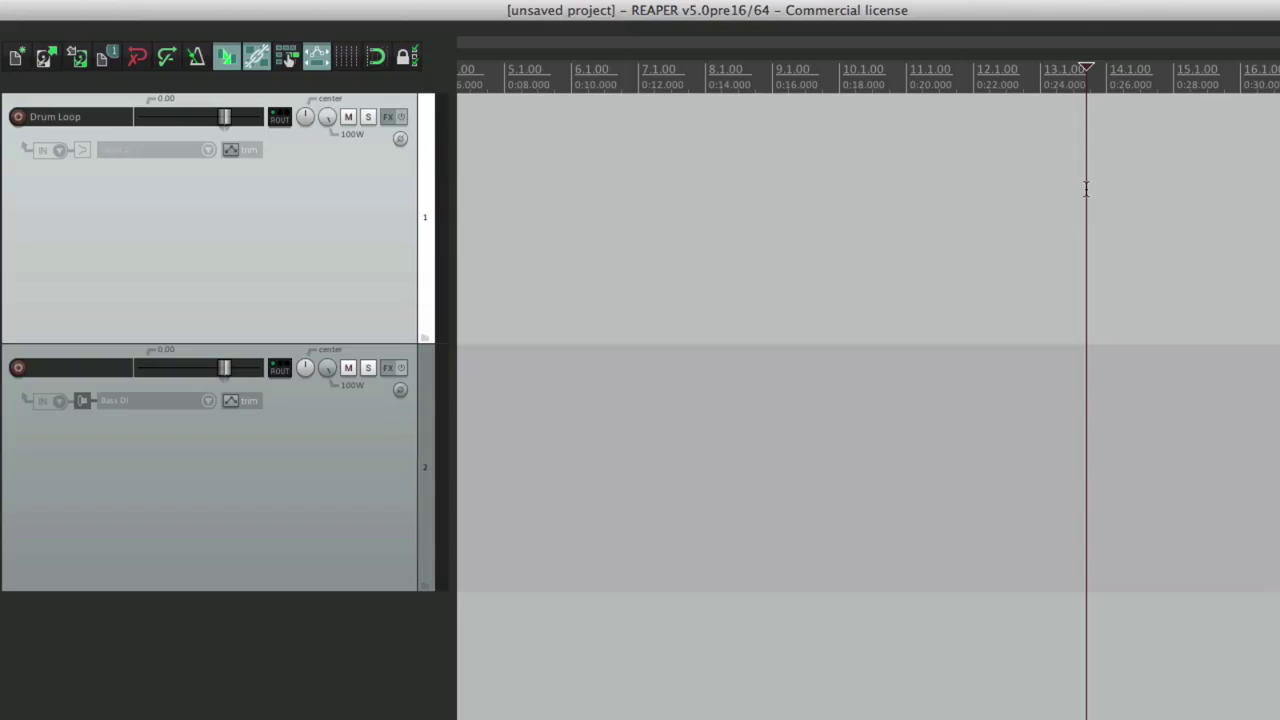
- Check the Seeking preferences once more and select the empty second track
key("super+comma")
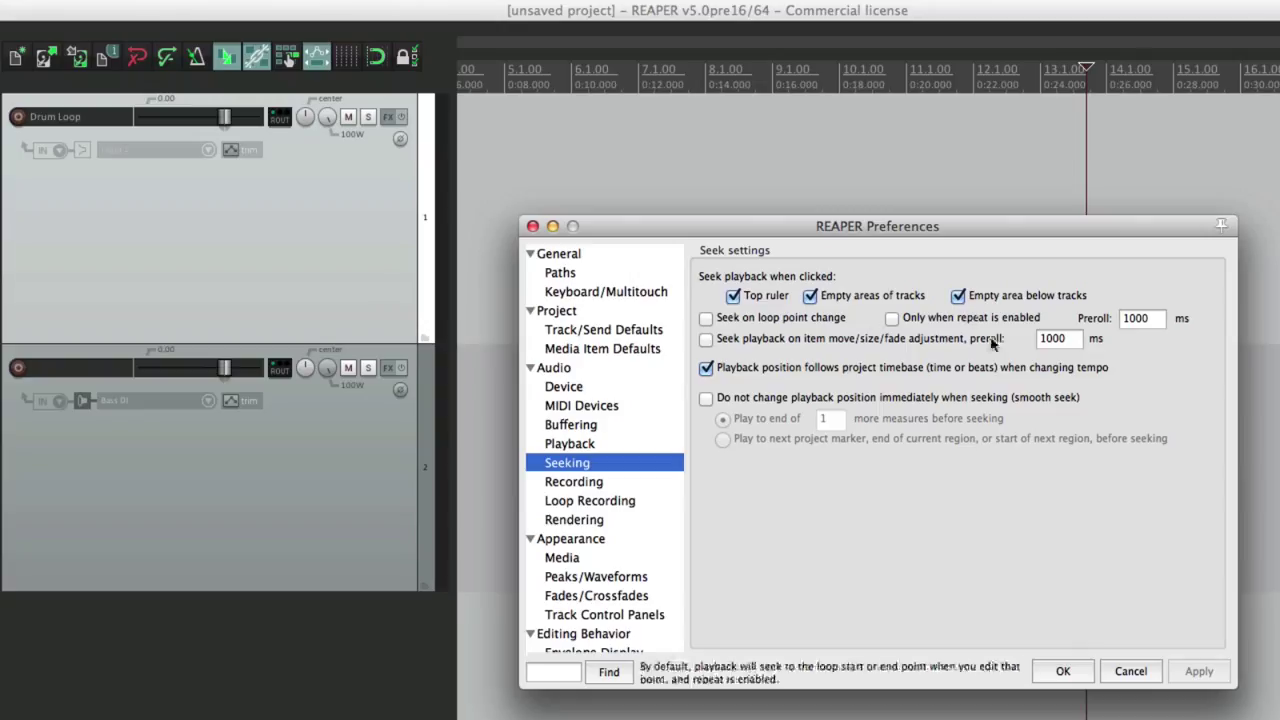
left_click(1064, 676)
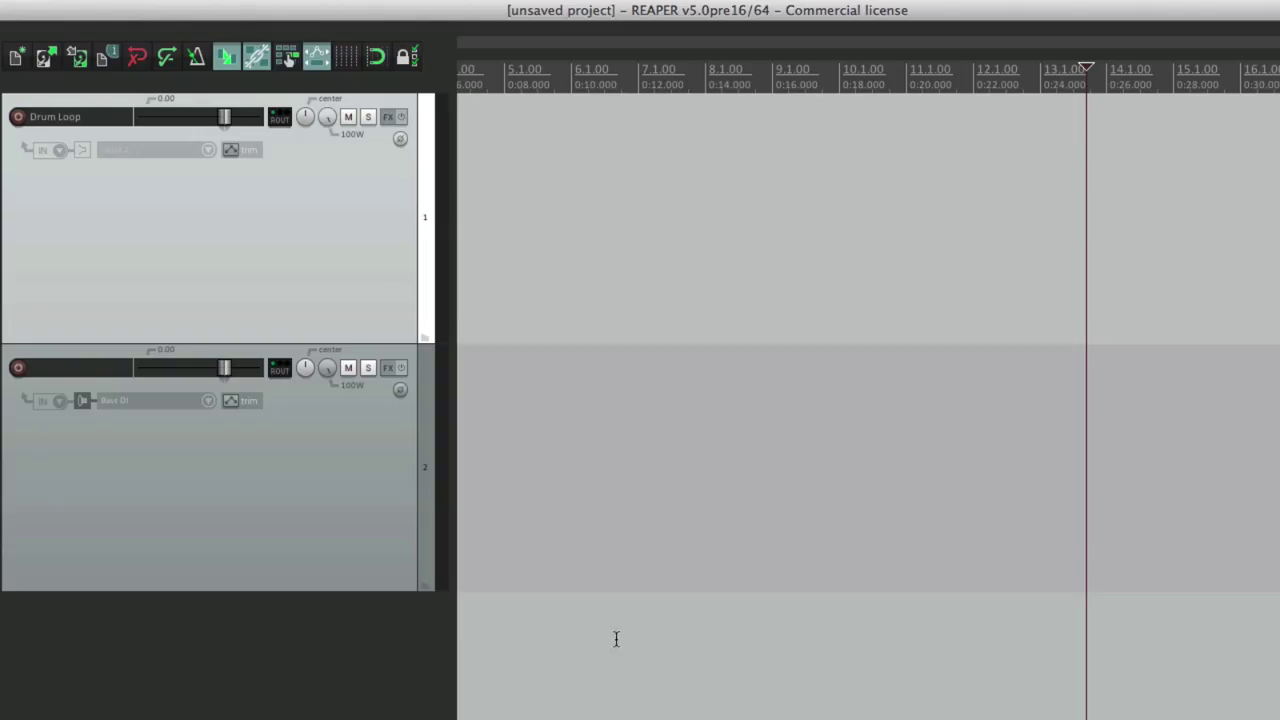
left_click(248, 474)
- Delete the Bass DI track and move the edit position between about 0:14 and 0:19.6
key("Delete")
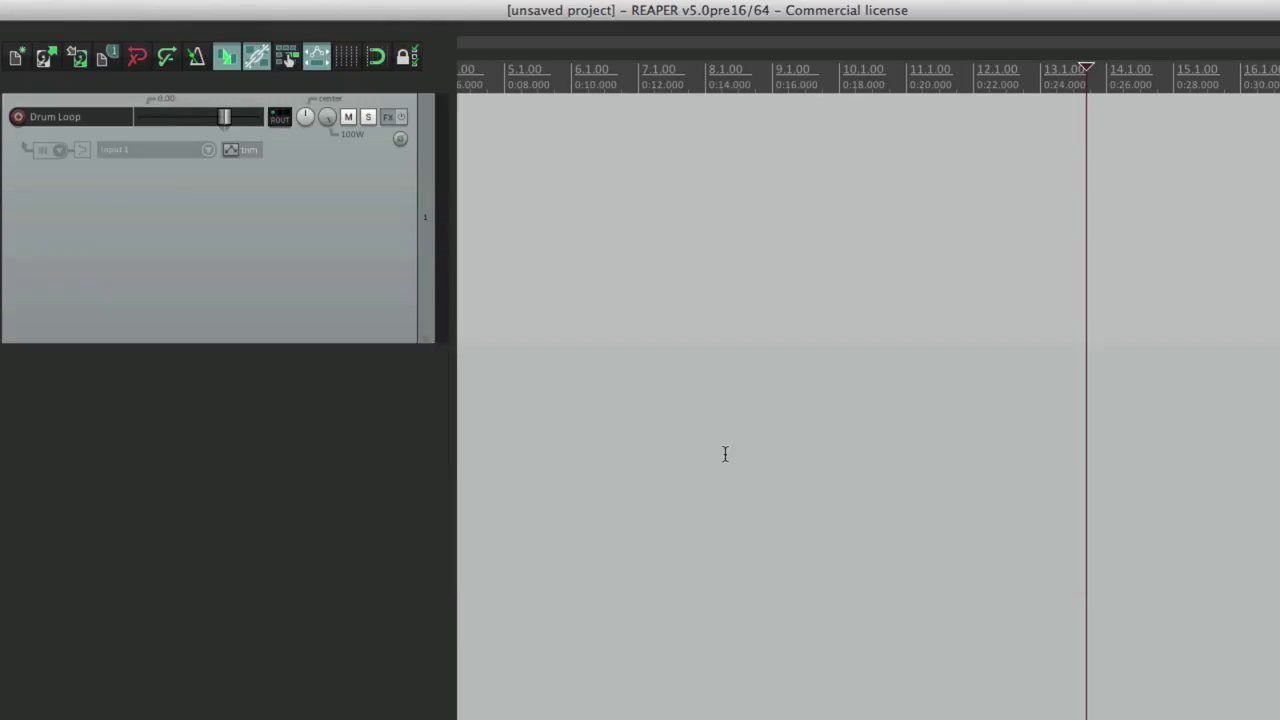
left_click(726, 454)
left_click(899, 454)
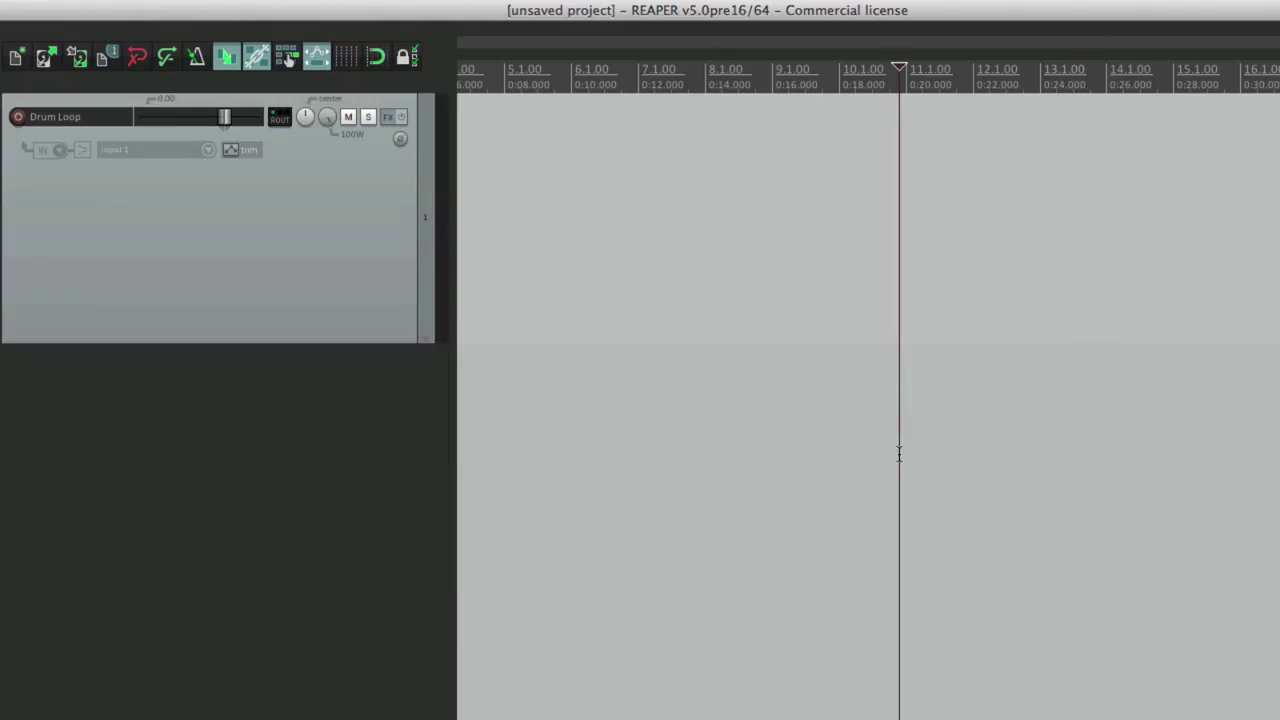
left_click(766, 455)
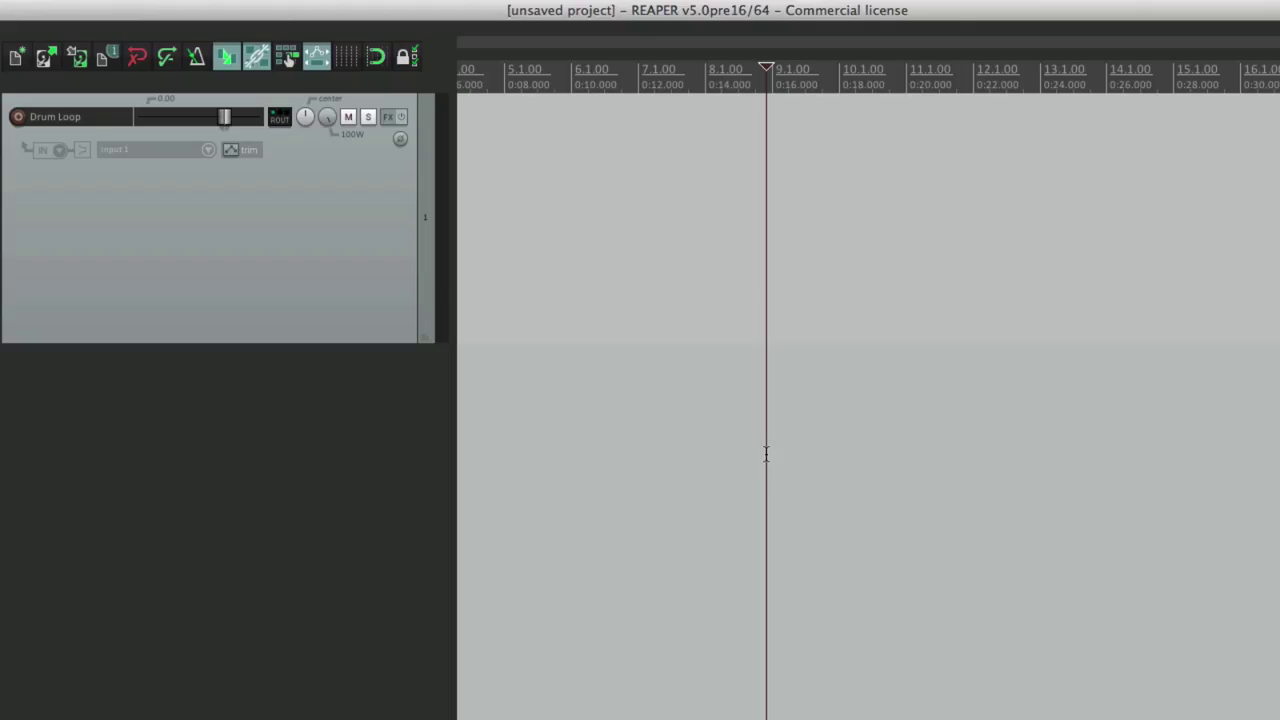
- Play from about 0:16 and seek to 0:10 and 0:19 by clicking below the tracks
left_click(815, 200)
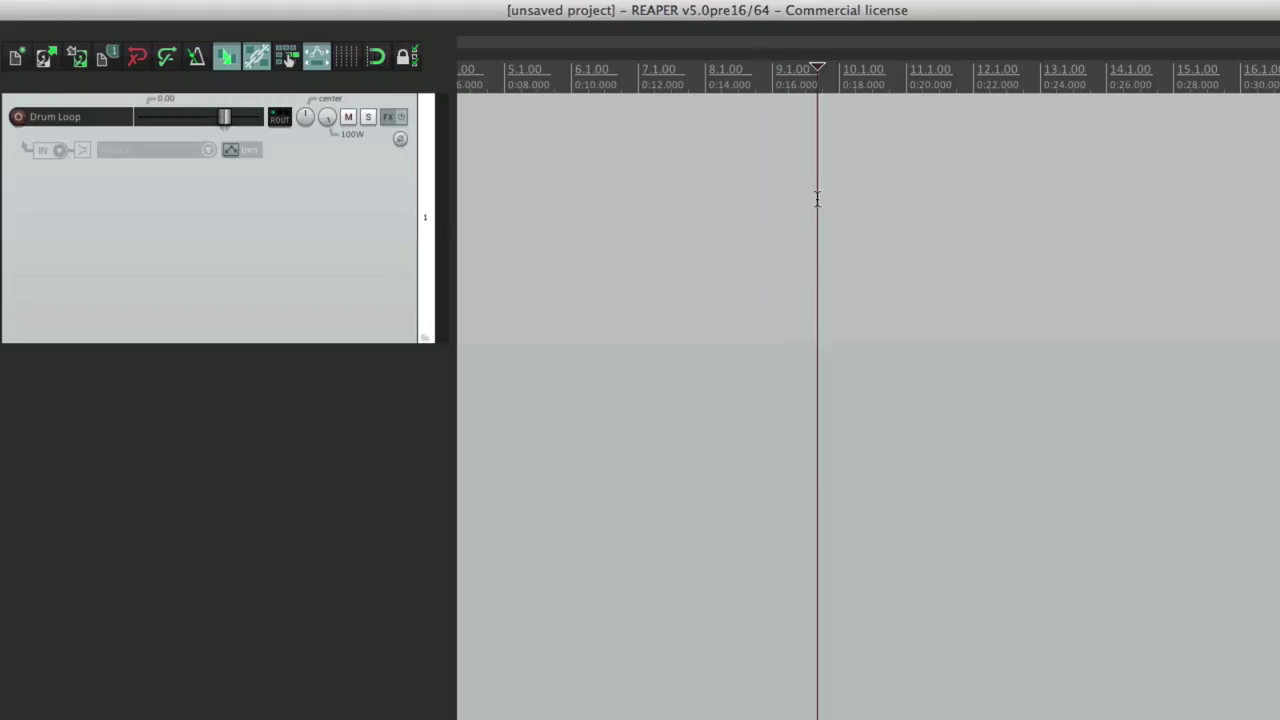
key("space")
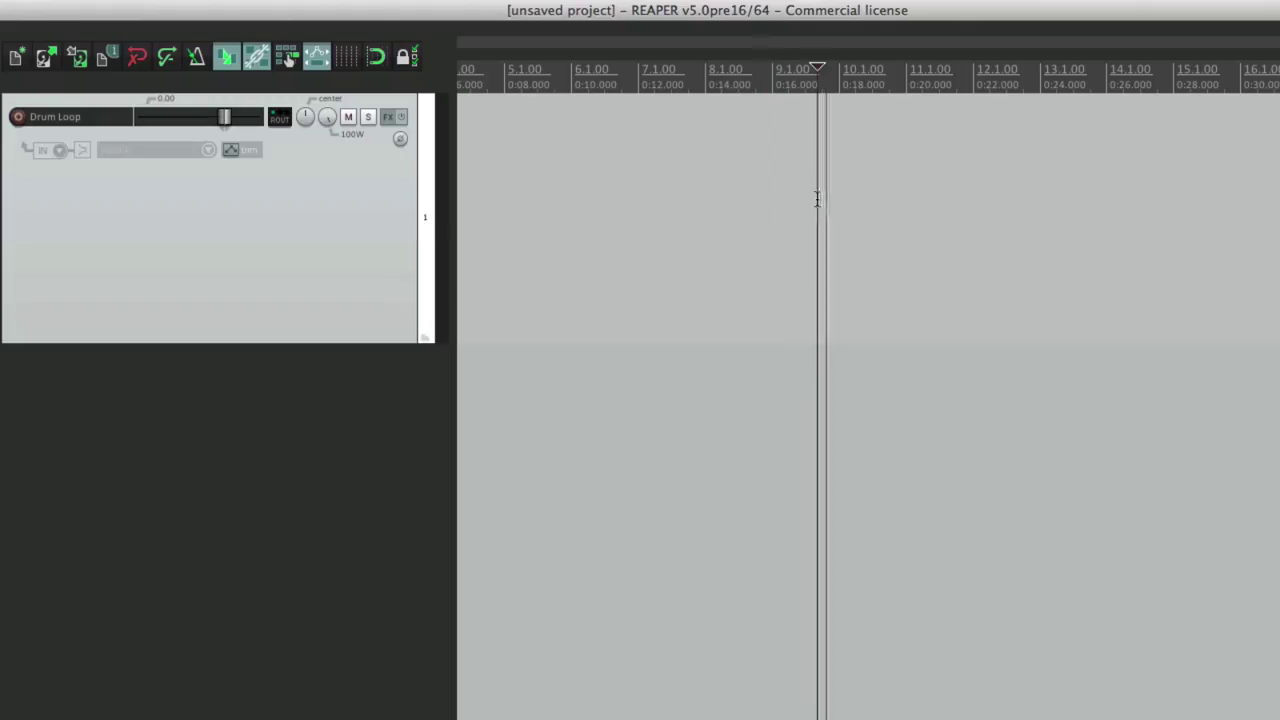
left_click(595, 455)
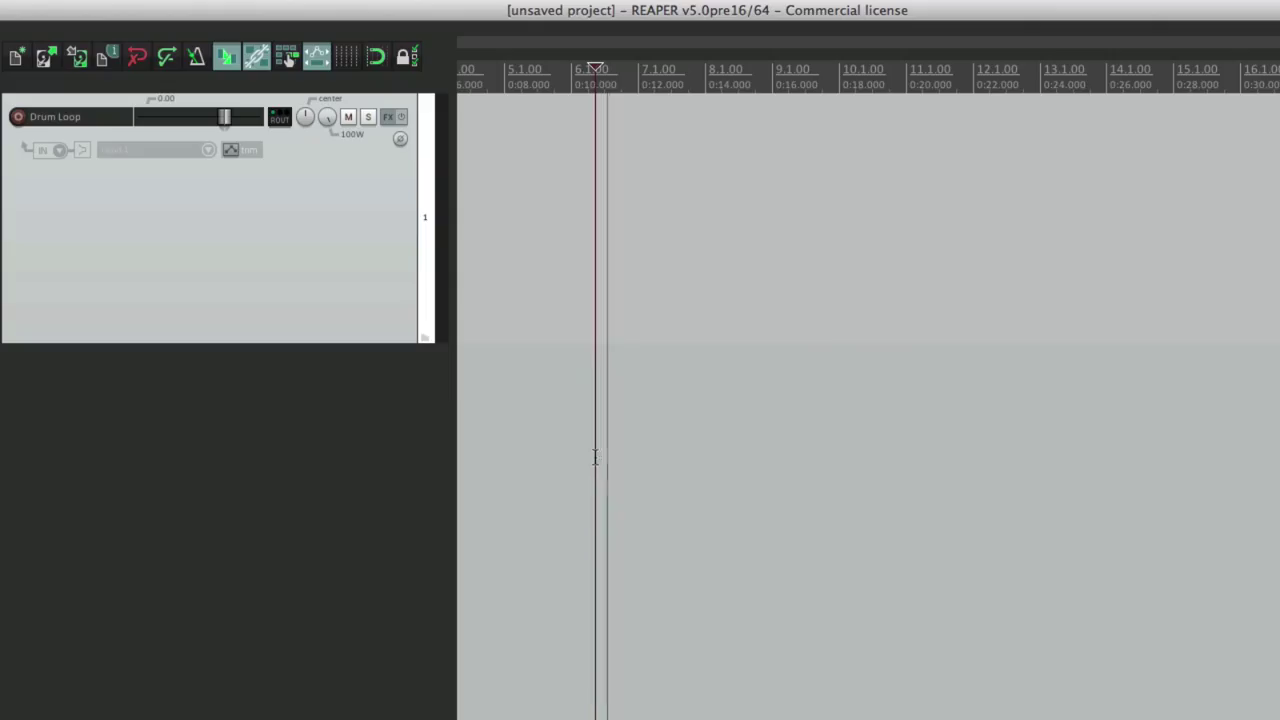
left_click(895, 451)
key("space")
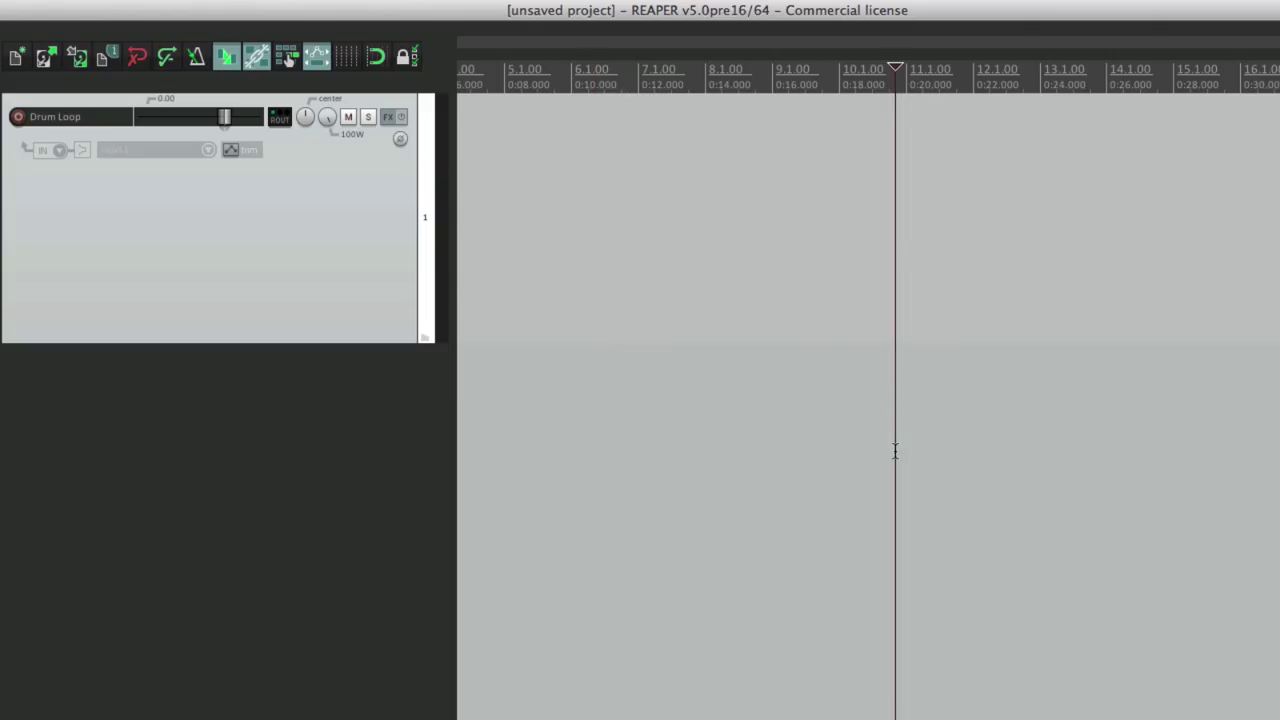
- Turn off seeking on clicks in the empty area below tracks
key("super+comma")
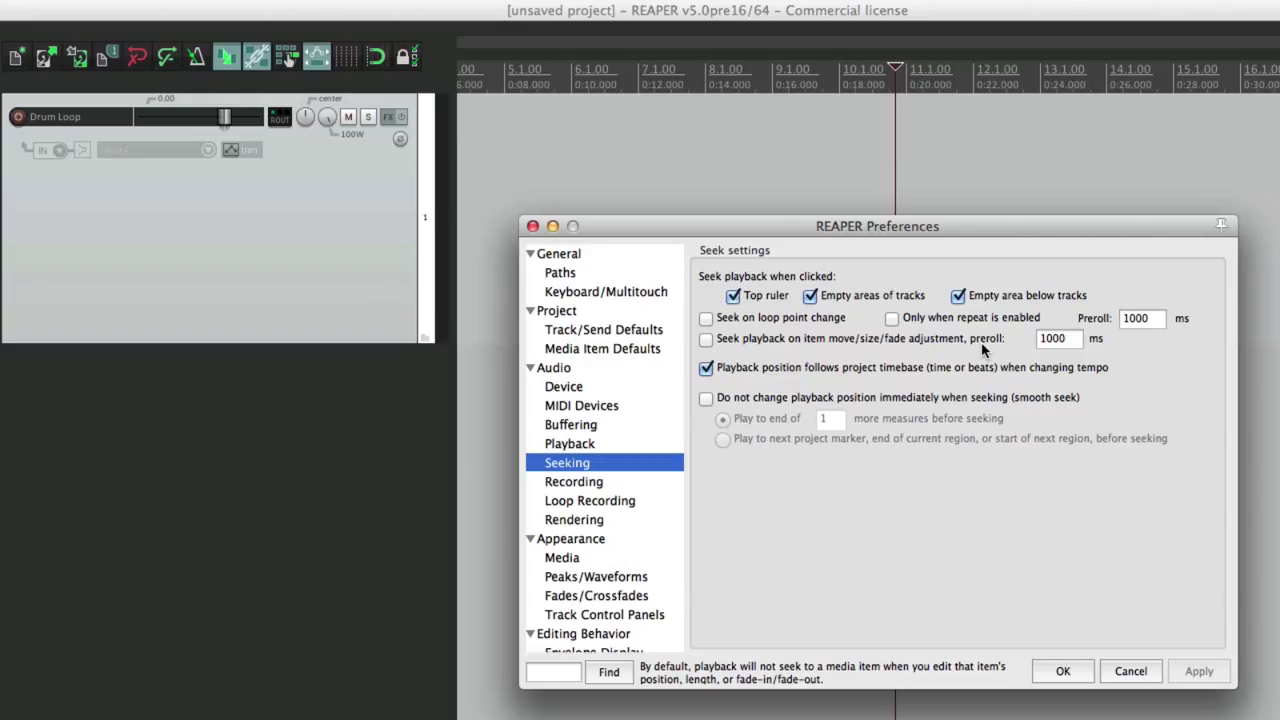
left_click(958, 295)
left_click(1063, 673)
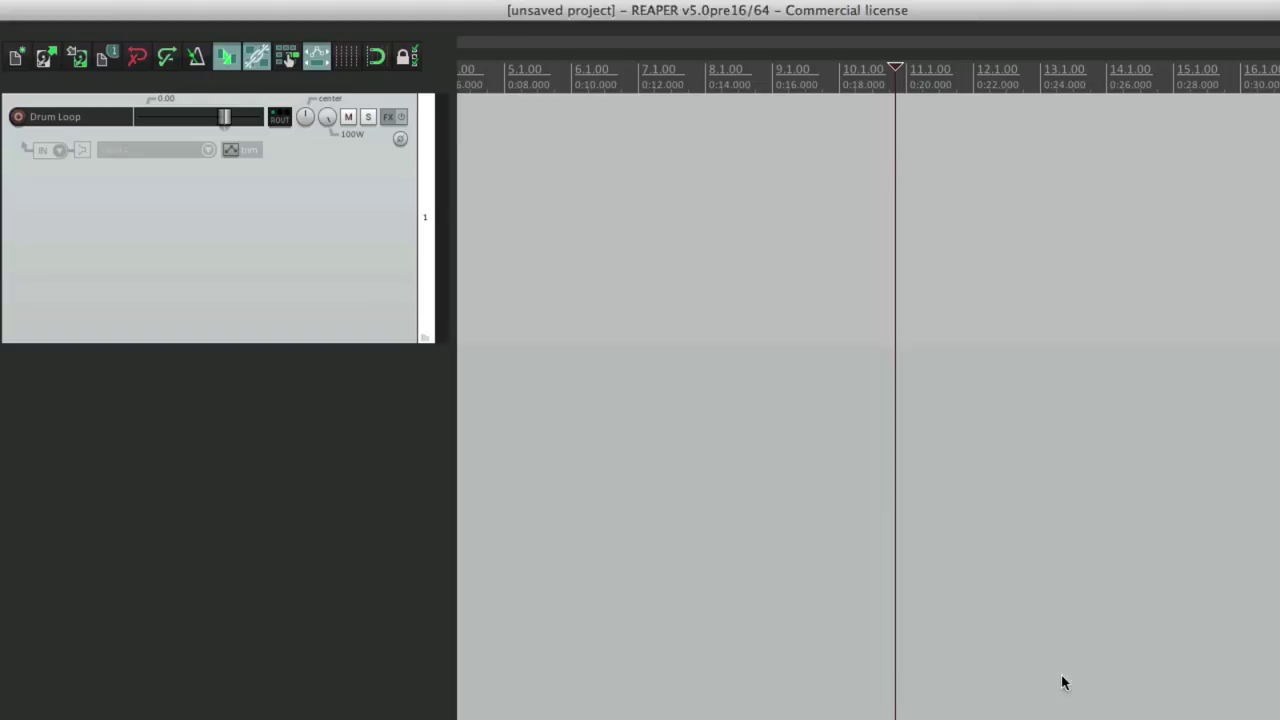
- Play and confirm clicks below the tracks only move the edit cursor without seeking
left_click(694, 438)
key("space")
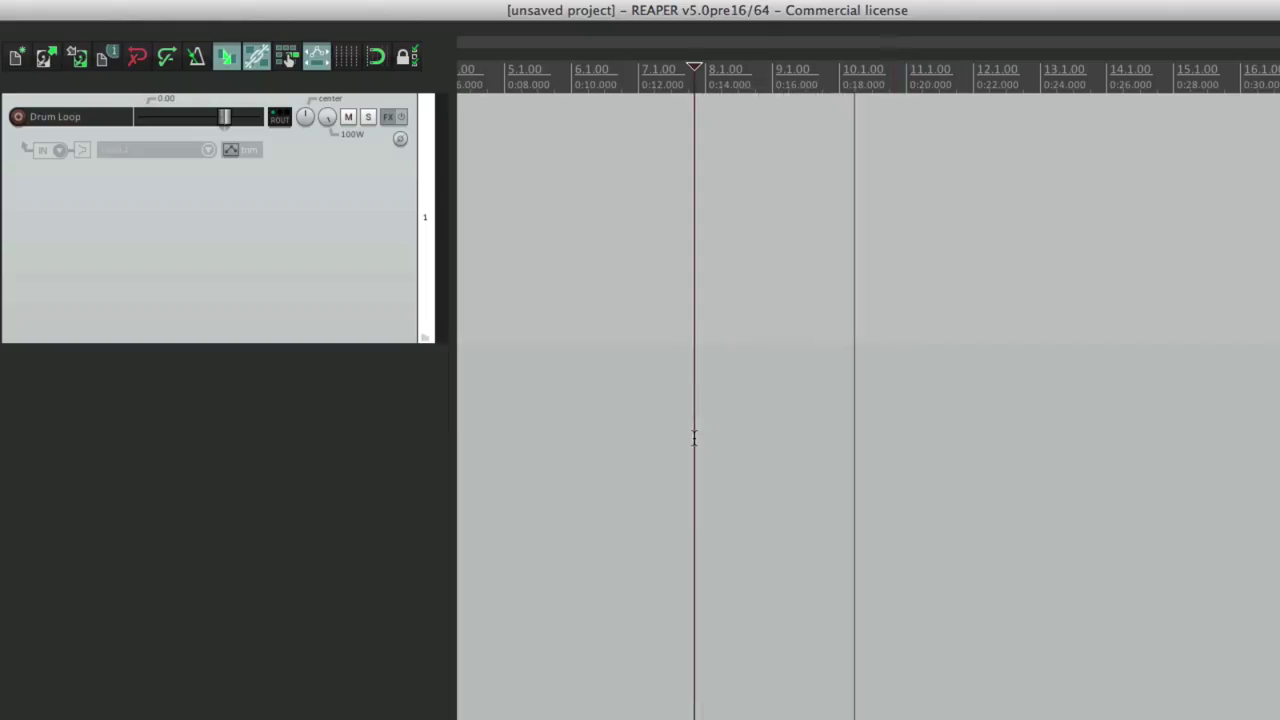
left_click(628, 416)
left_click(723, 416)
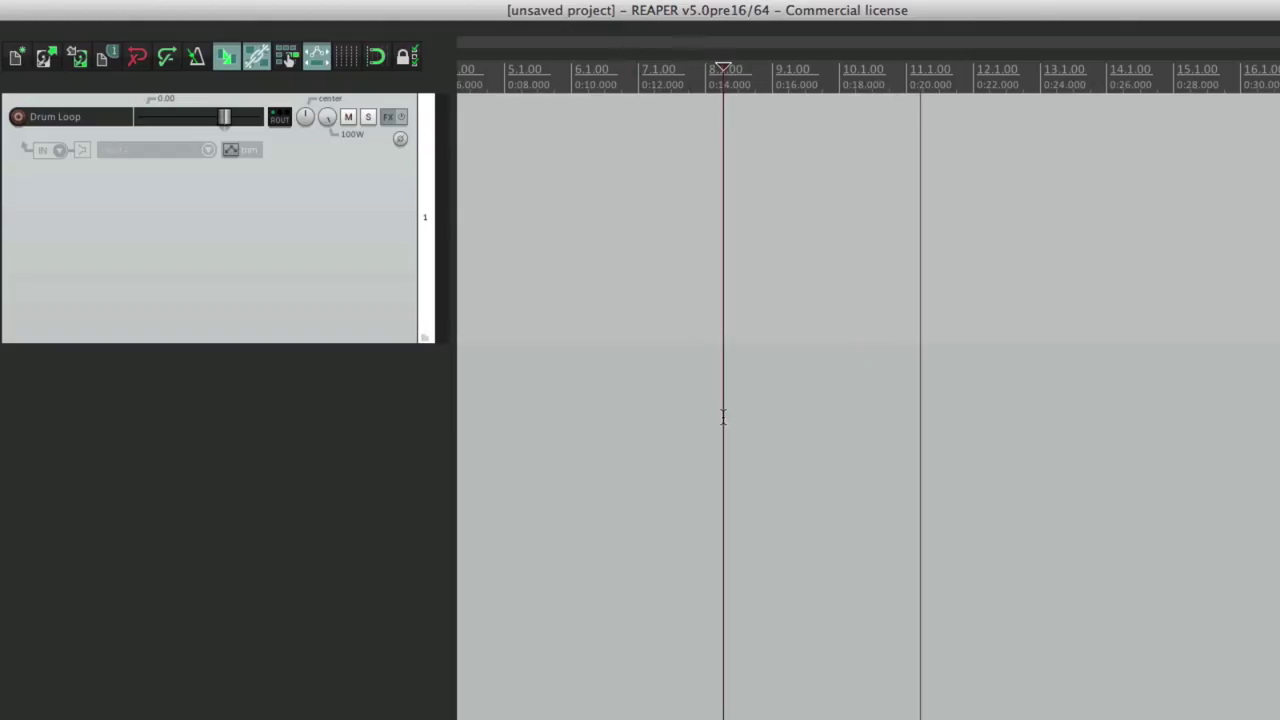
left_click(833, 417)
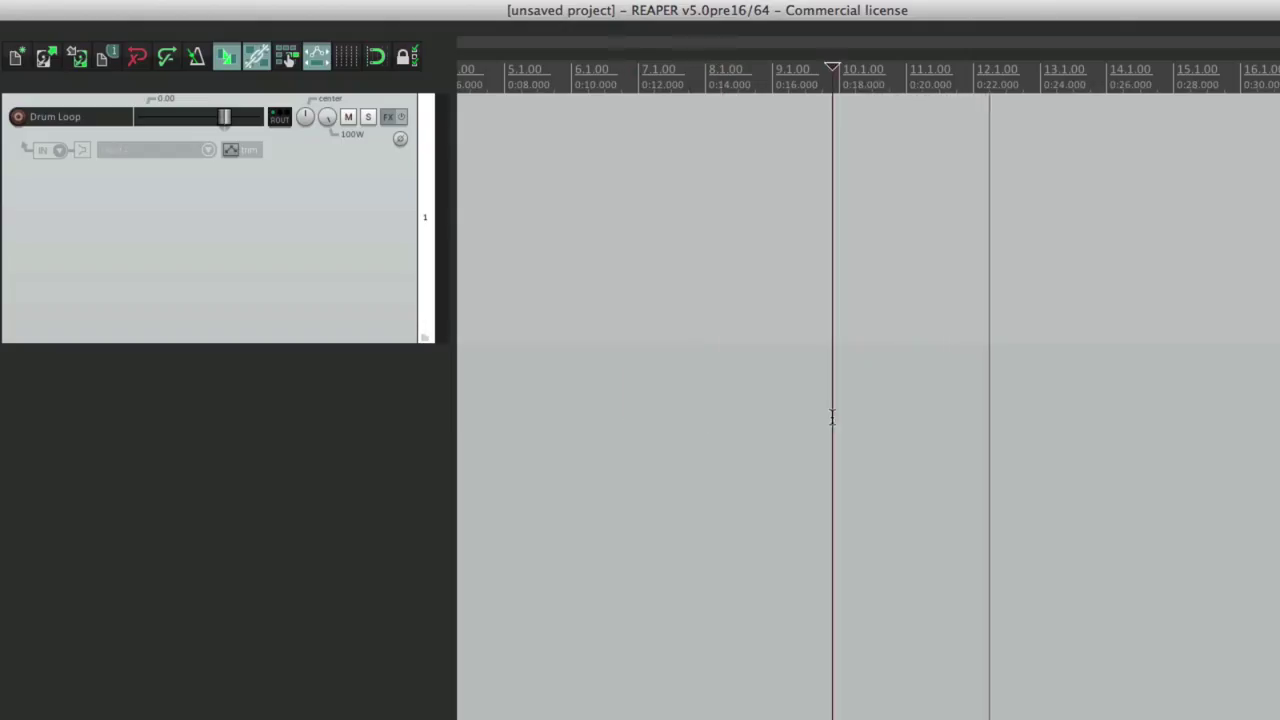
left_click(925, 421)
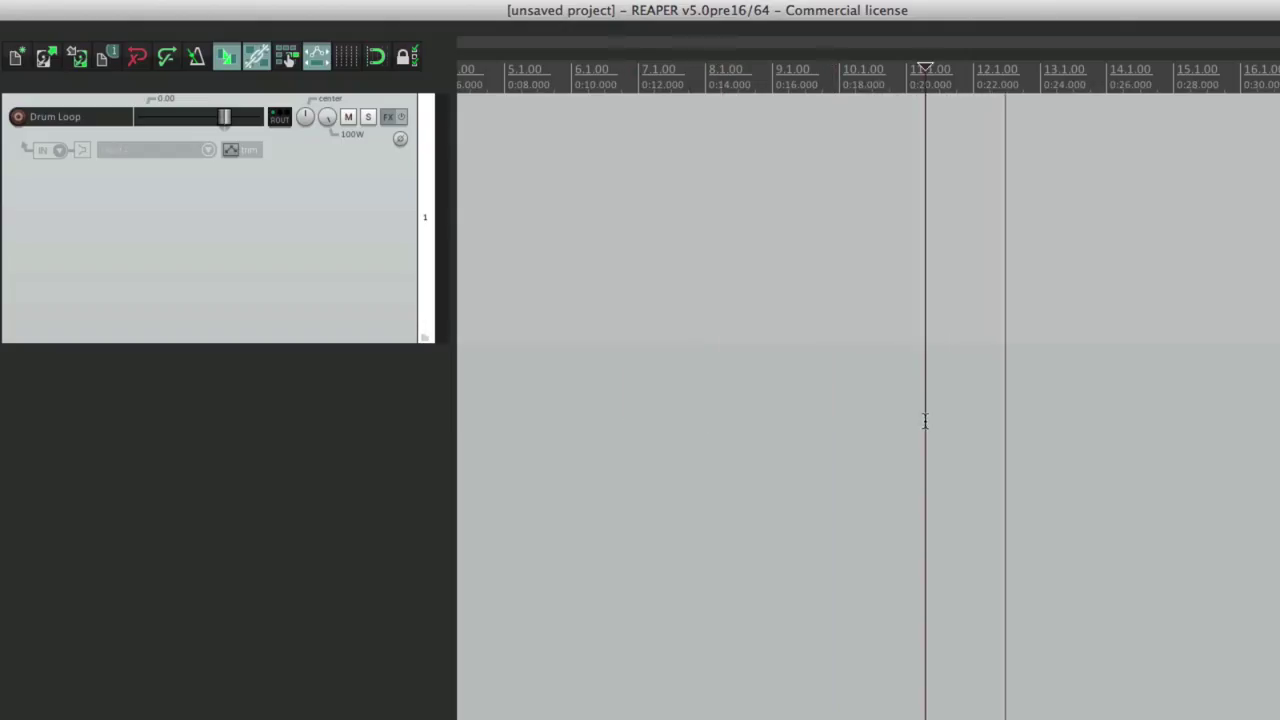
- Test that track-area and ruler clicks still seek, then re-enable seeking on clicks below tracks
left_click(643, 177)
left_click(566, 177)
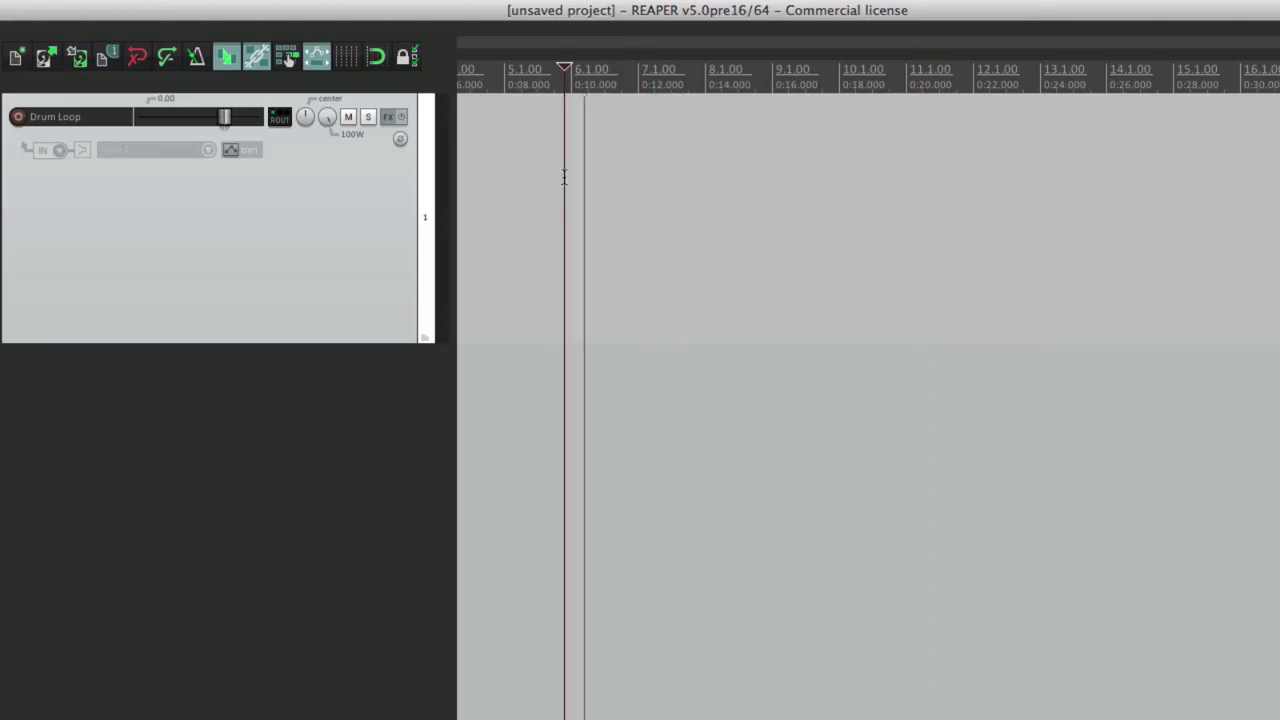
left_click(838, 177)
left_click(607, 177)
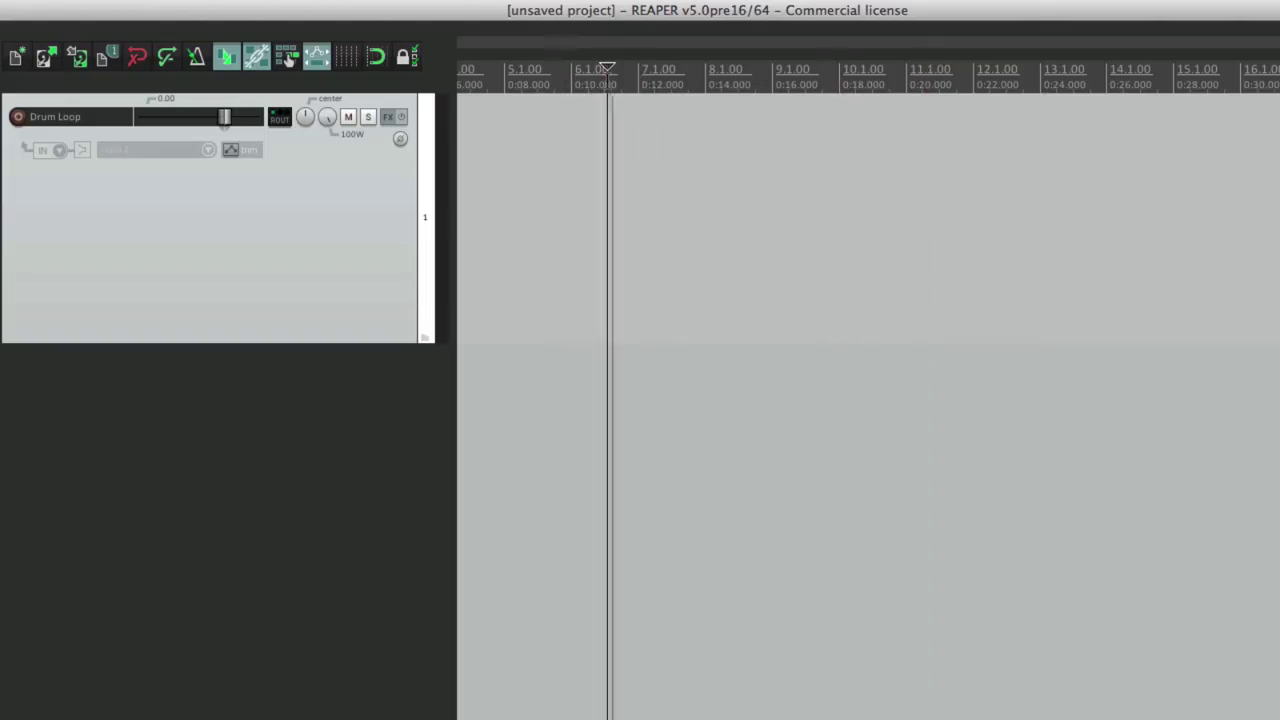
left_click(883, 84)
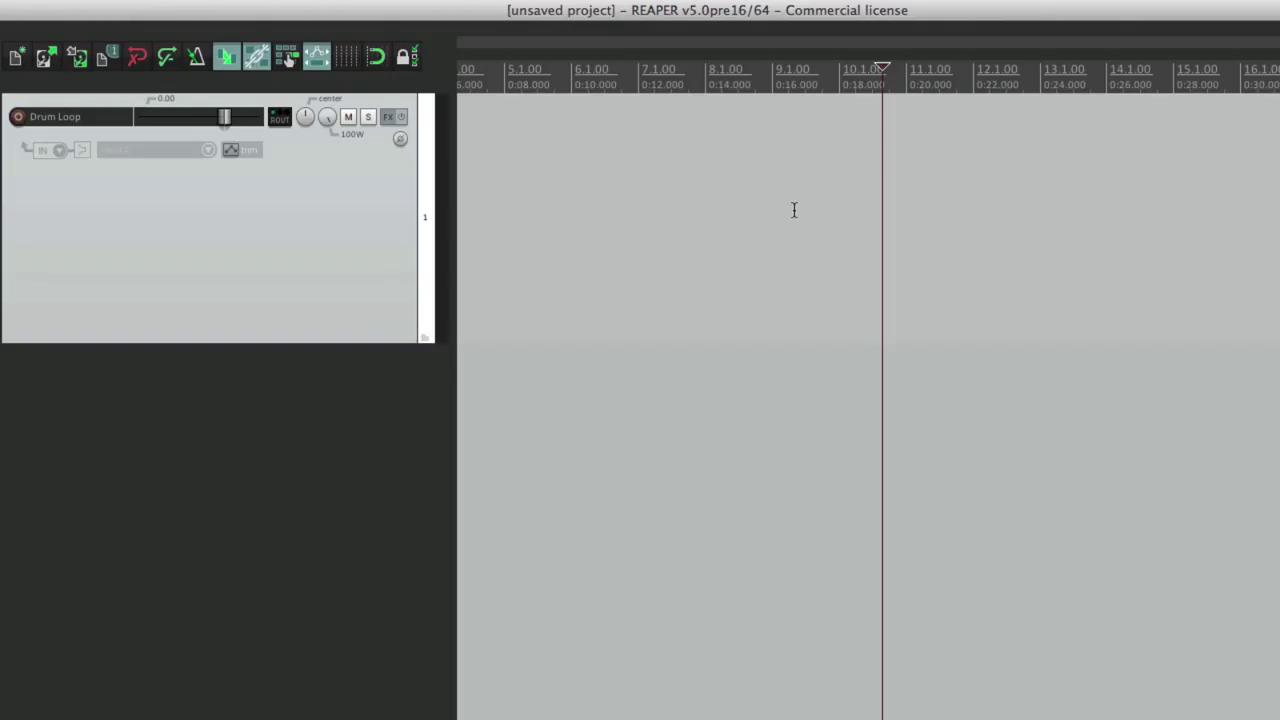
left_click(603, 219)
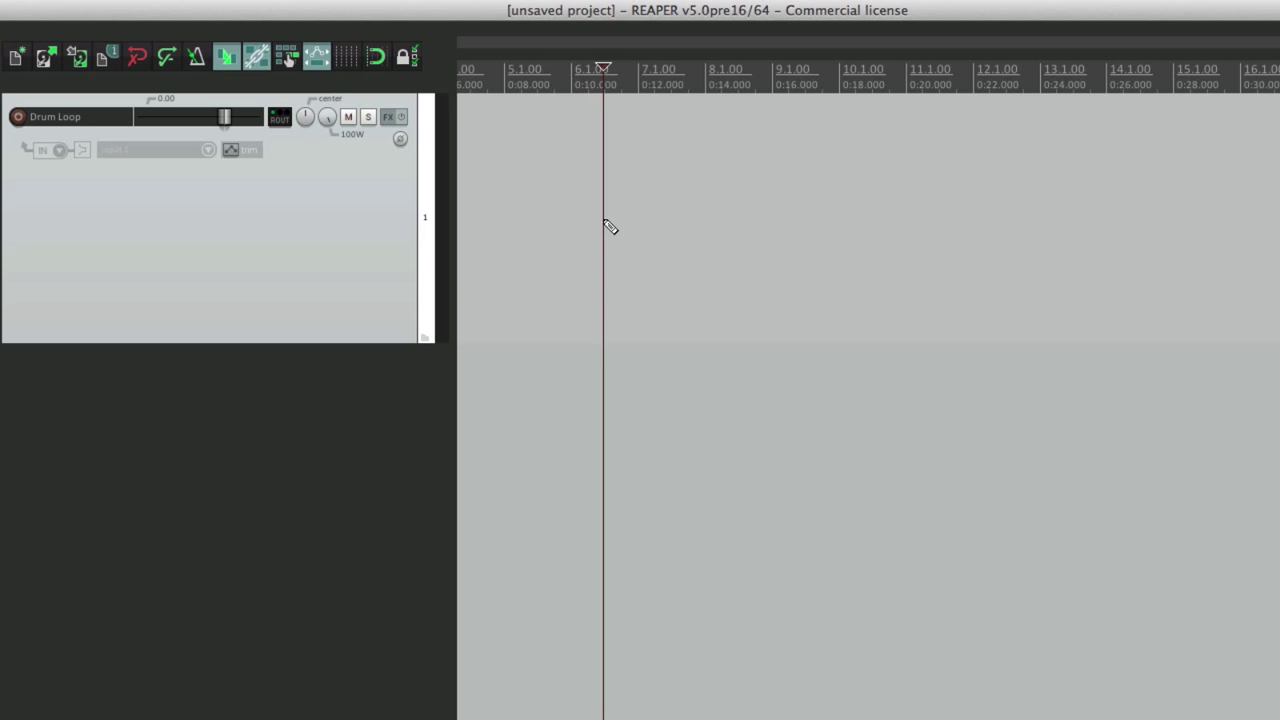
key("super+comma")
left_click(958, 297)
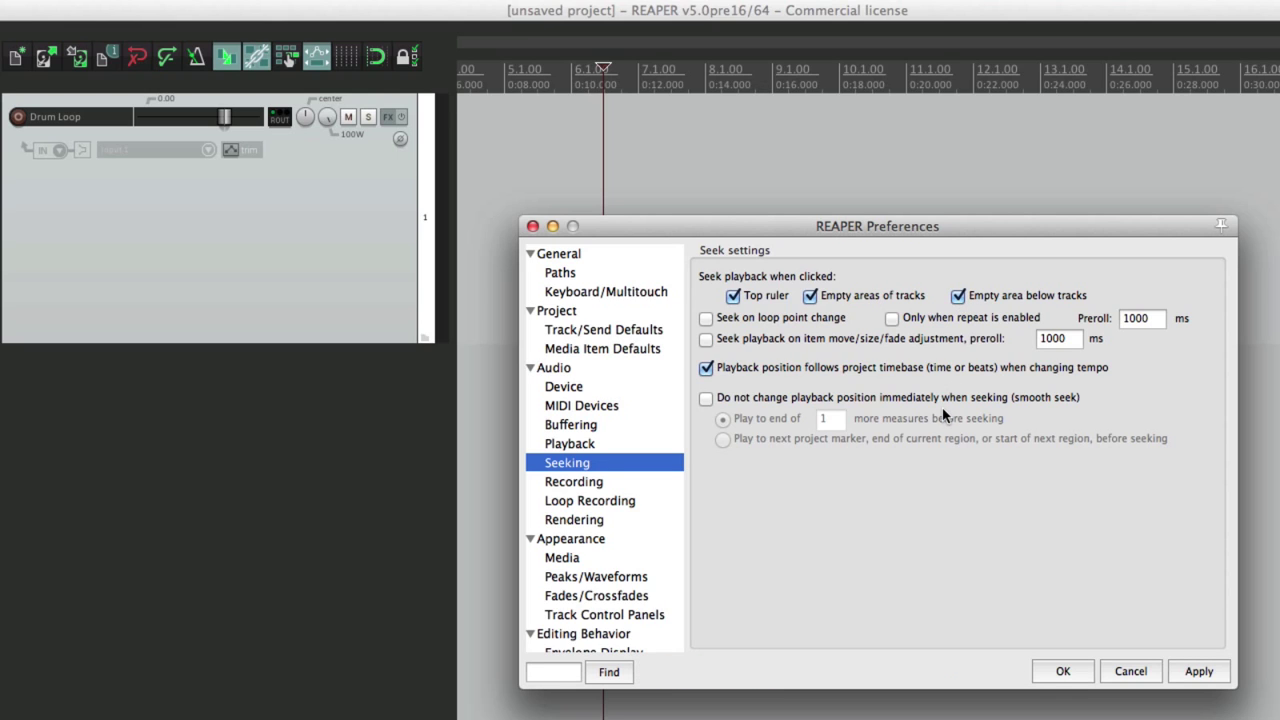
- Apply the setting, play from about 0:16, and drag two time selections during playback
left_click(1083, 673)
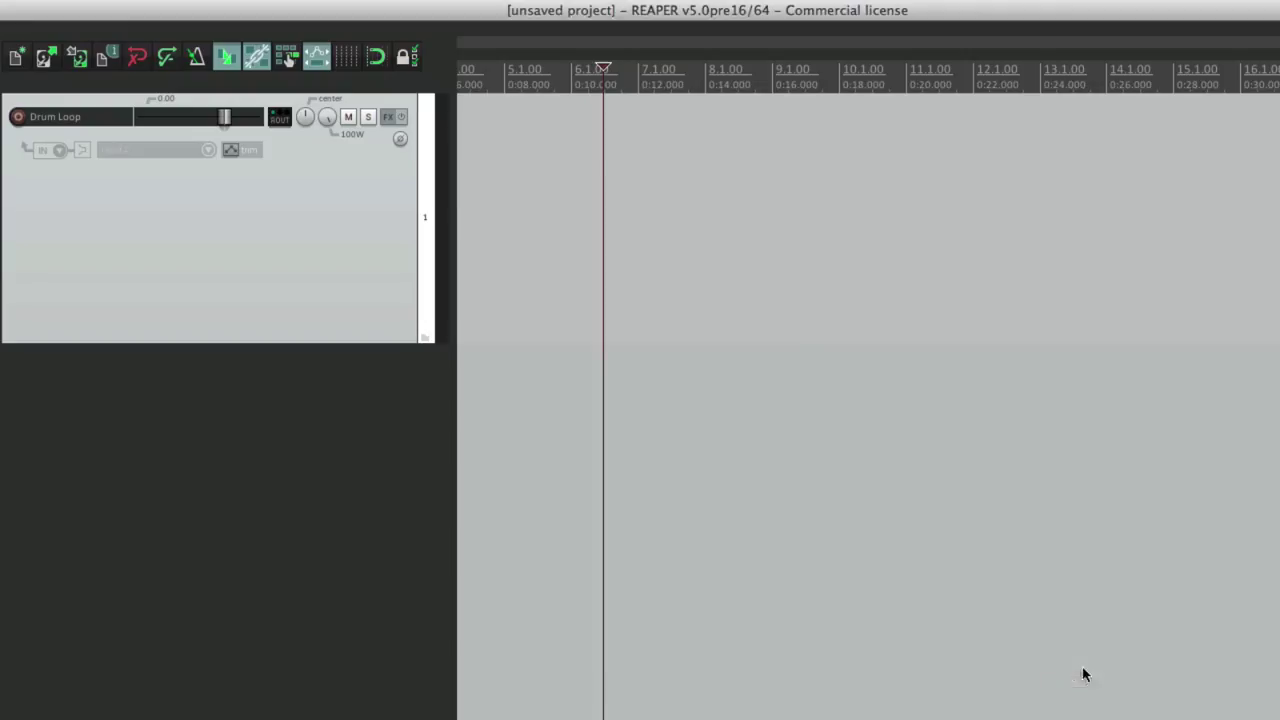
left_click(798, 276)
key("space")
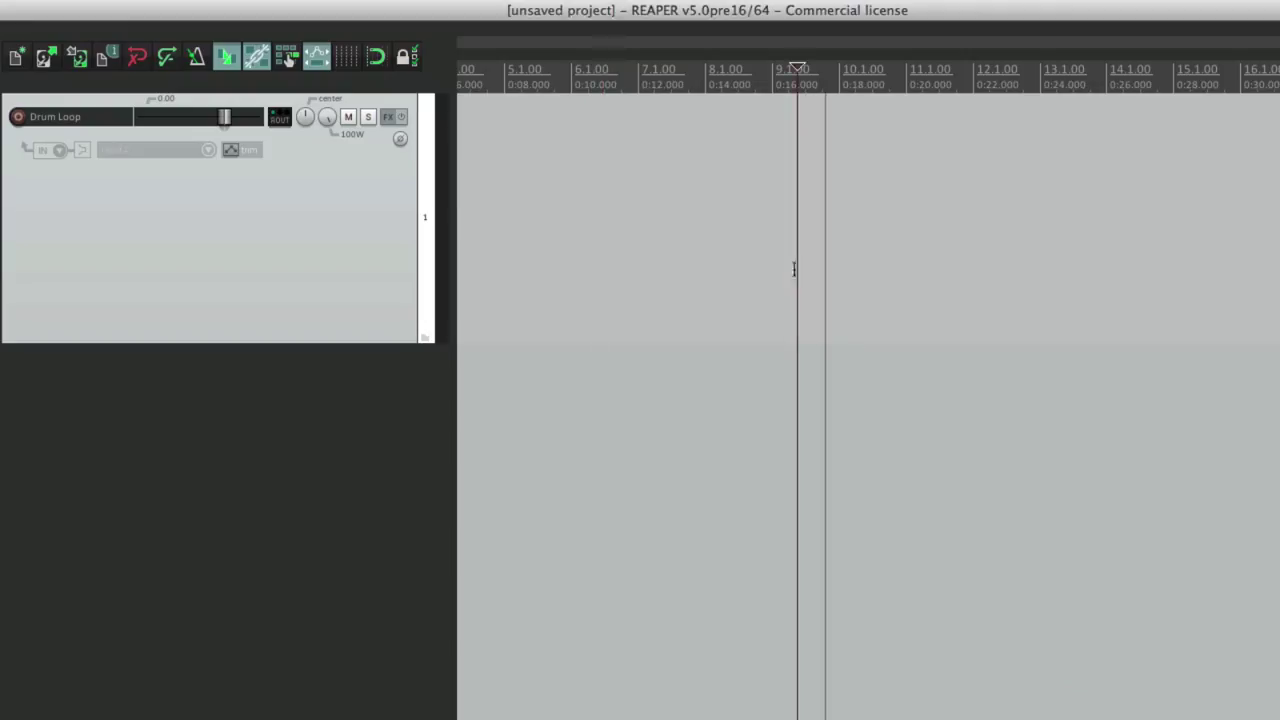
left_click_drag(518, 208, 886, 263)
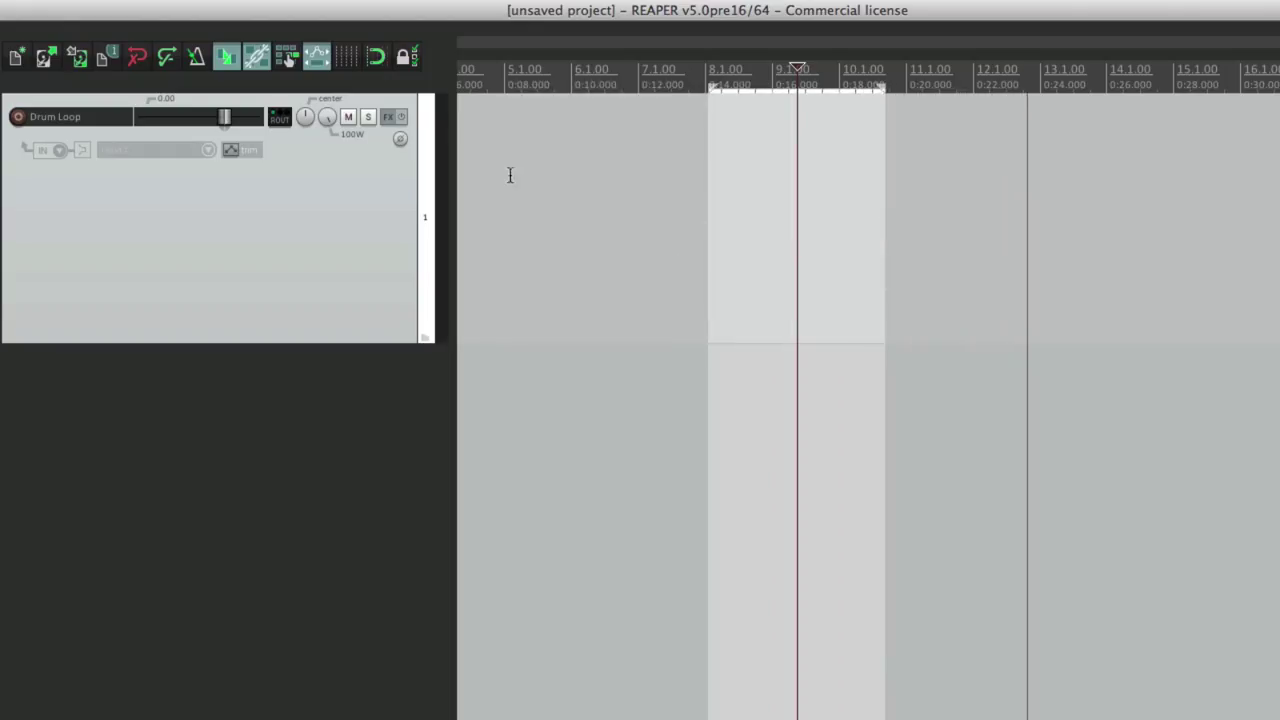
left_click_drag(509, 174, 669, 205)
key("space")
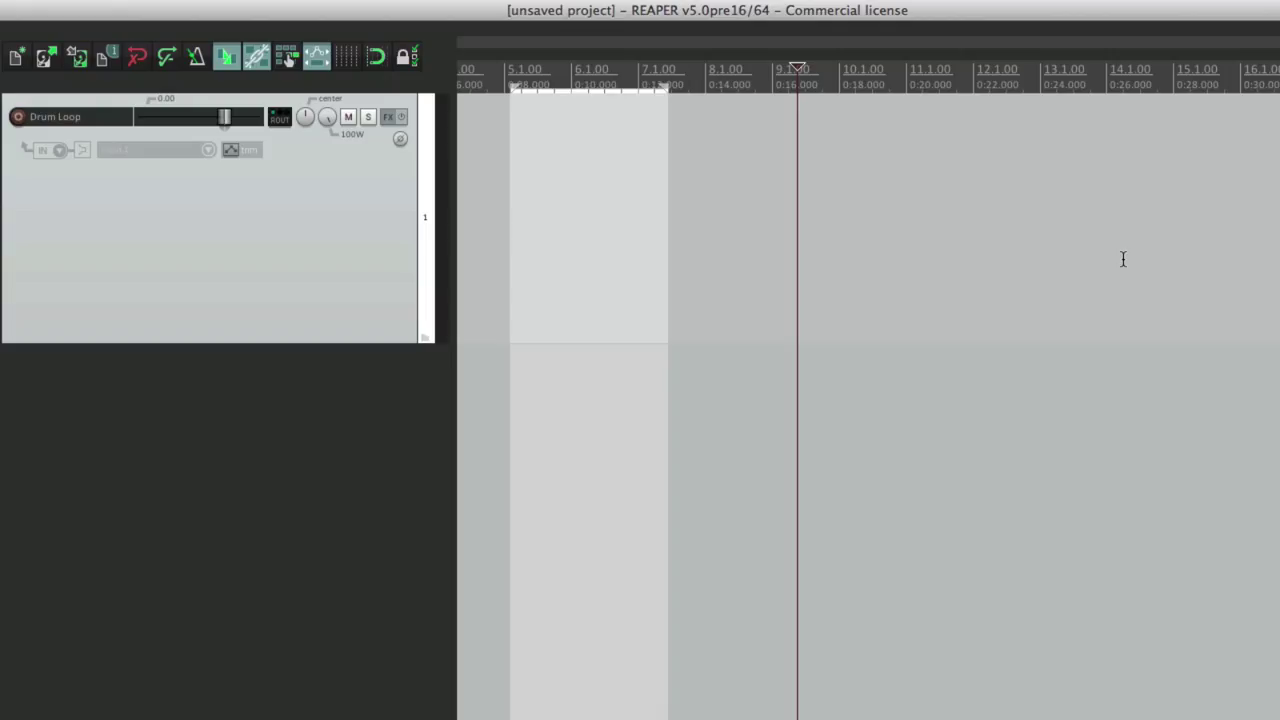
- Shift the time selection rightward while playing from 0:12, ending around bars 14 to 16
left_click_drag(710, 204, 912, 231)
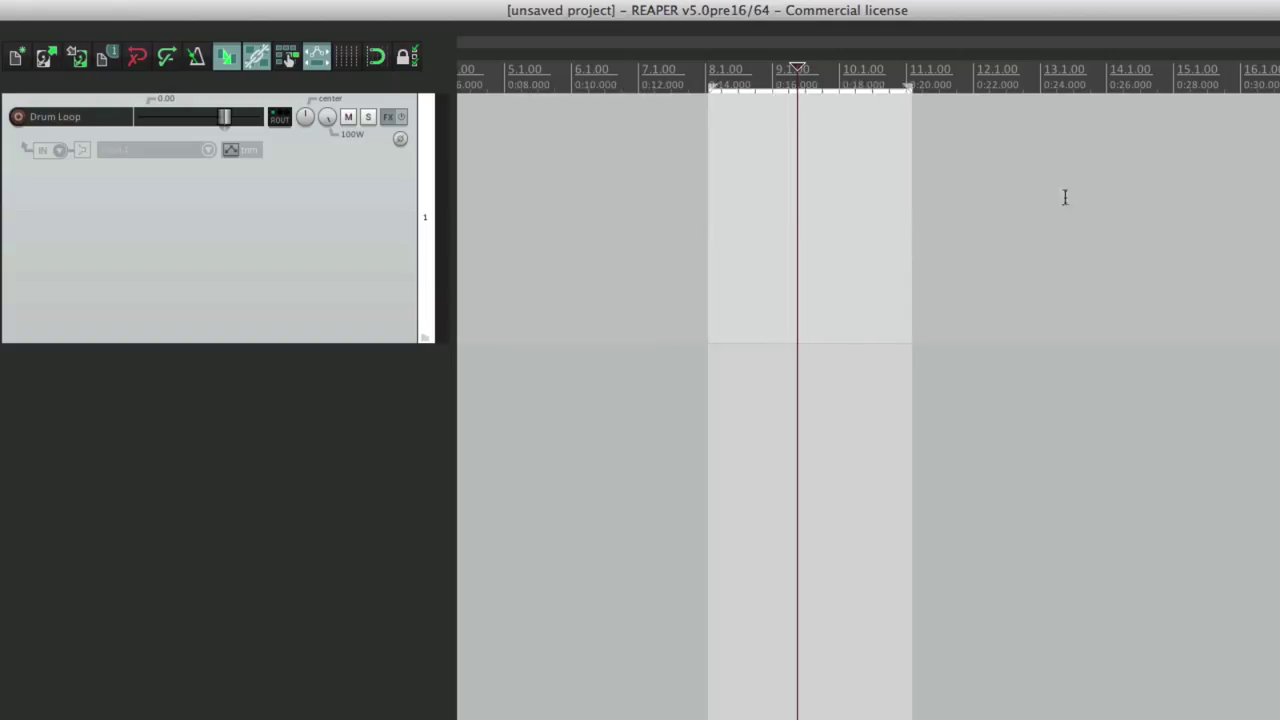
left_click_drag(1065, 197, 1204, 219)
left_click(646, 225)
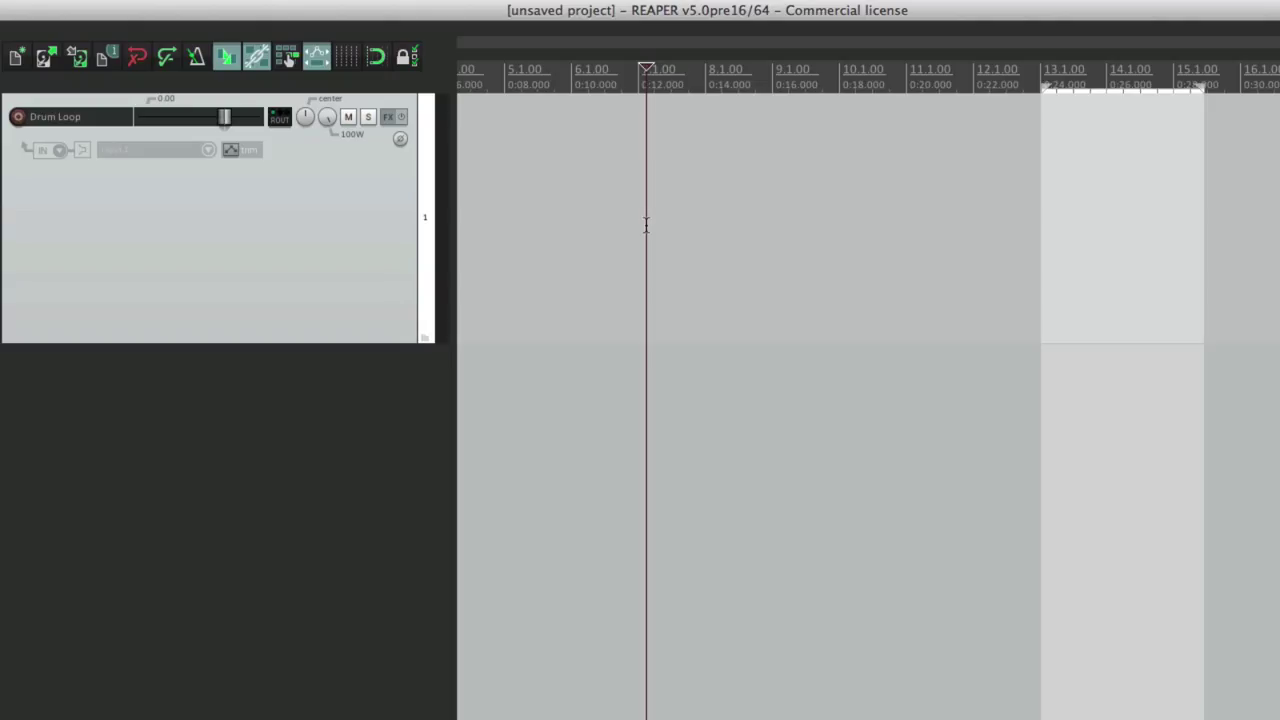
key("space")
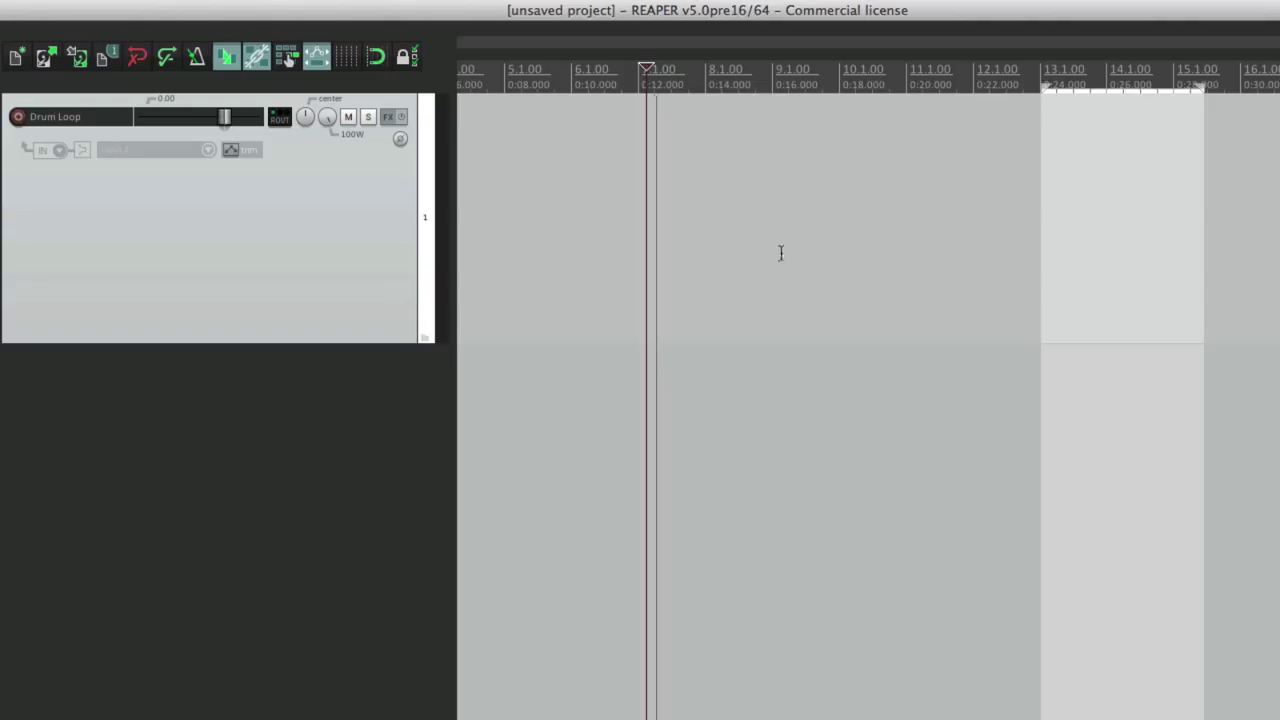
left_click_drag(840, 242, 1000, 270)
left_click_drag(1110, 201, 1236, 240)
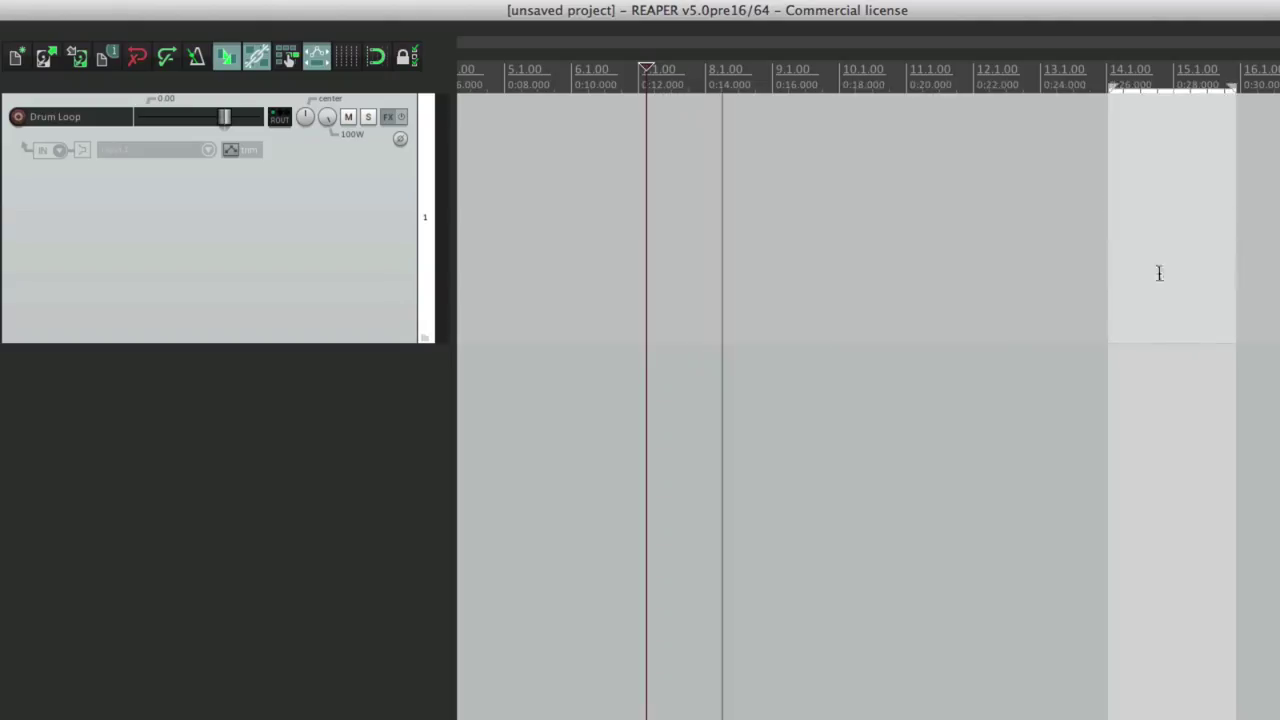
key("space")
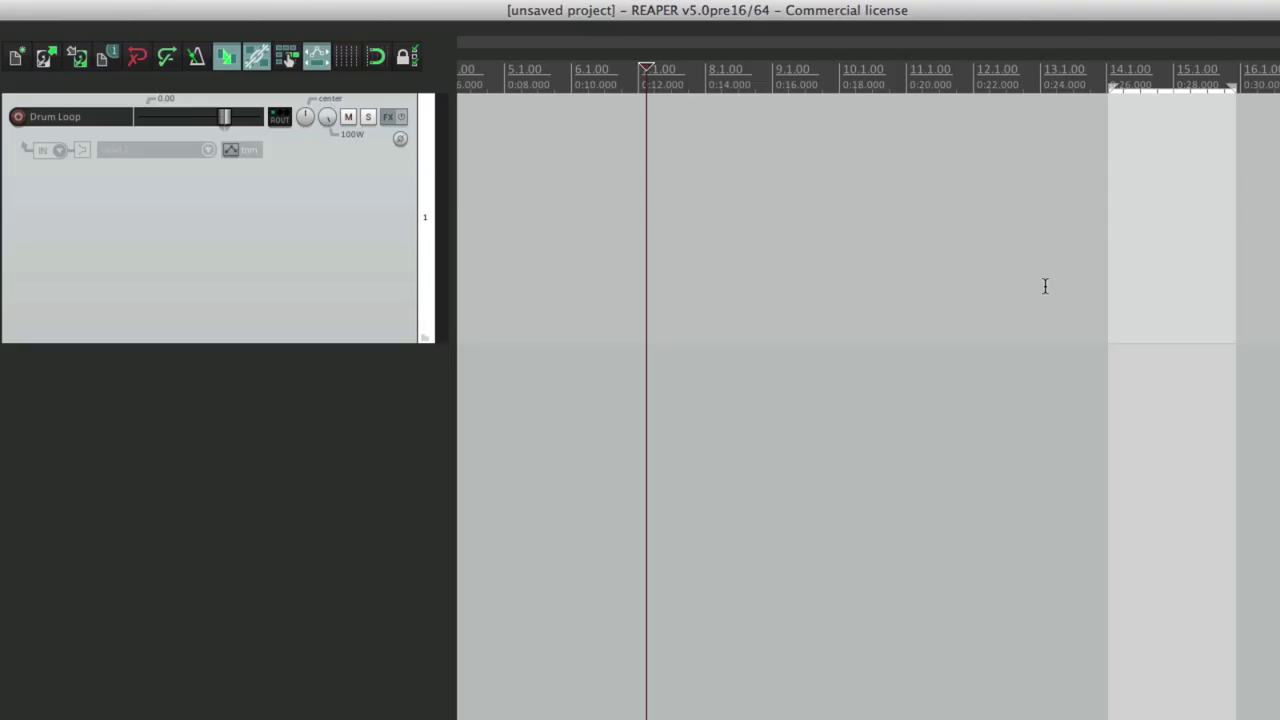
- Enable seeking when loop points change
key("super+comma")
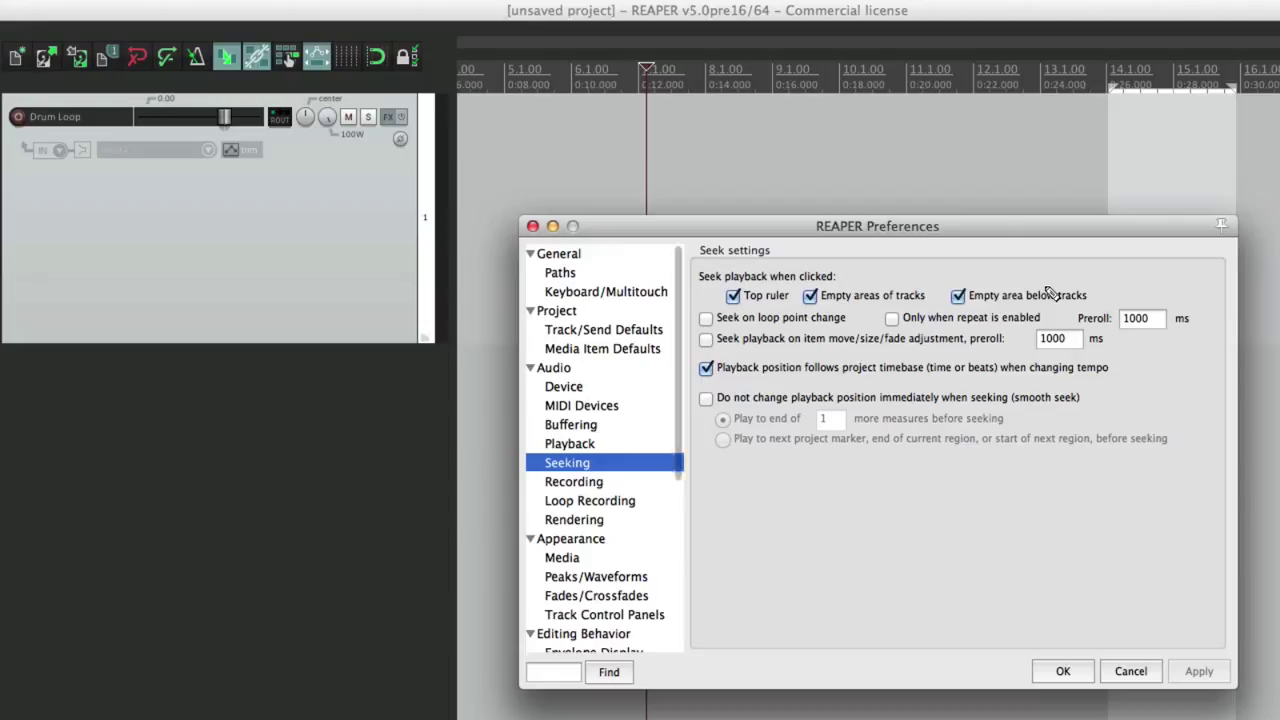
left_click(707, 319)
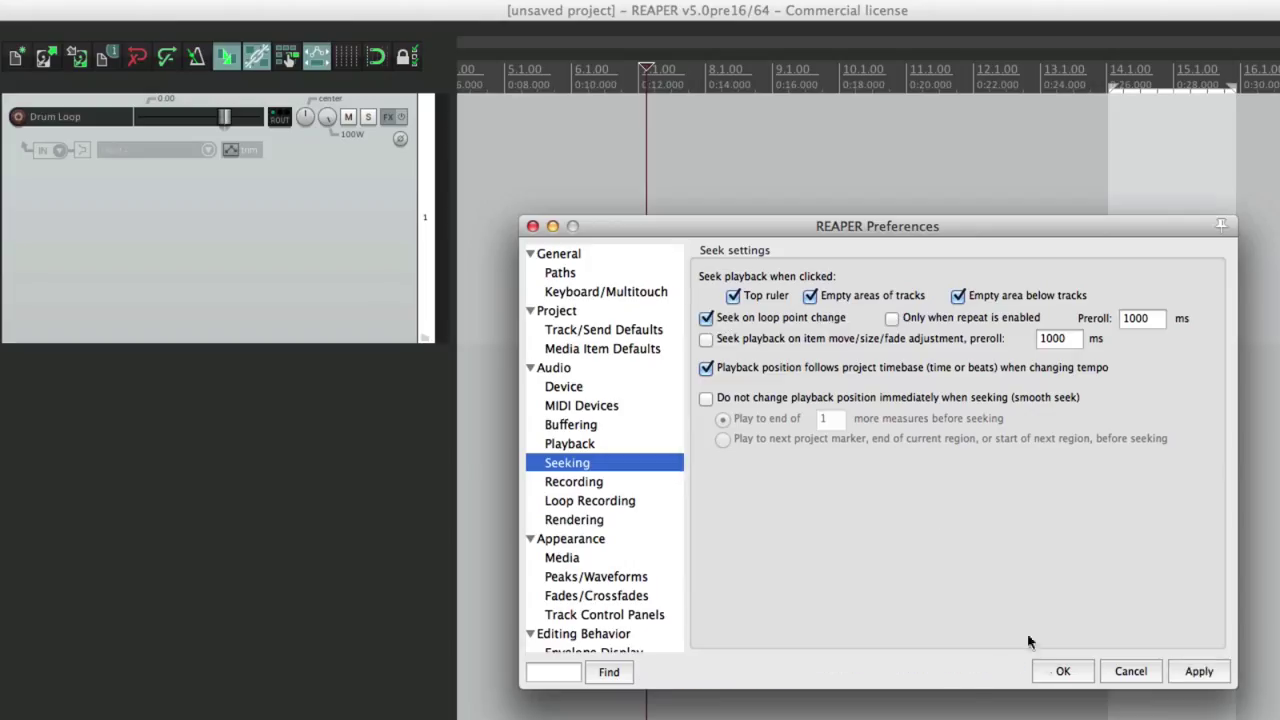
left_click(1060, 672)
- Play from about 0:10, drag loop selections near bars 8–10, bar 6 and later, then reopen Seeking preferences
left_click(595, 181)
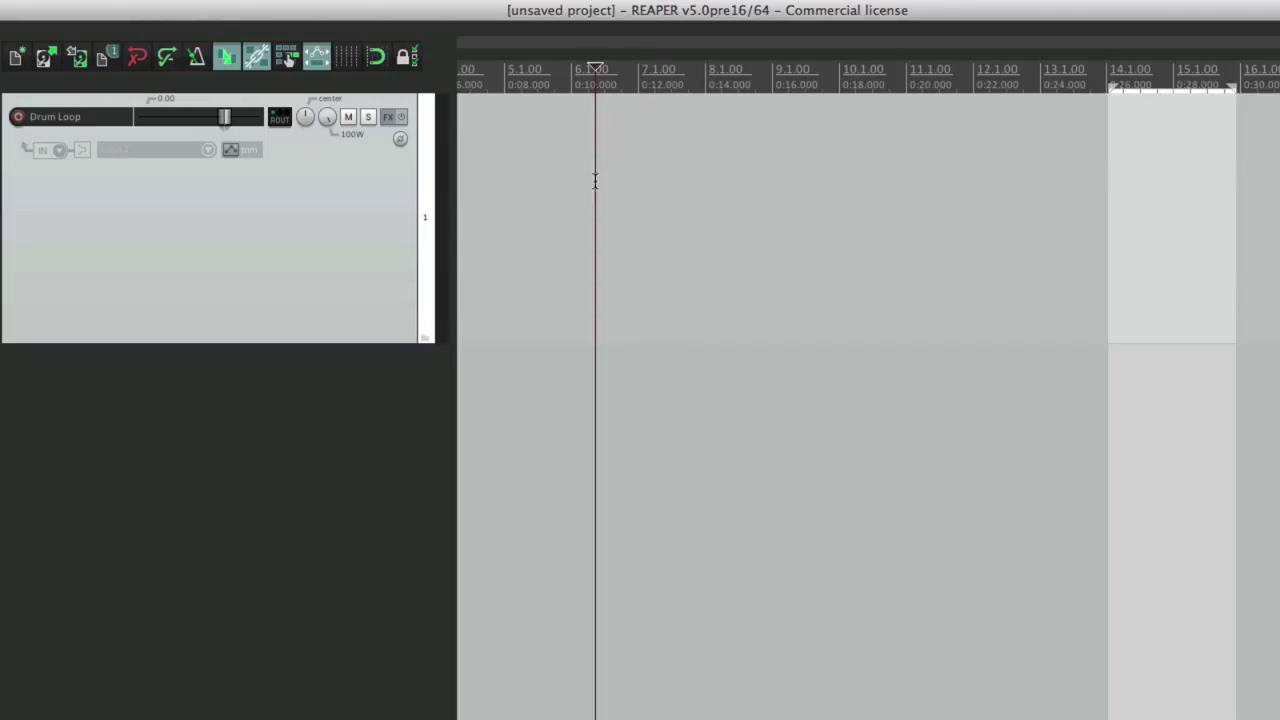
key("space")
left_click_drag(712, 180, 850, 258)
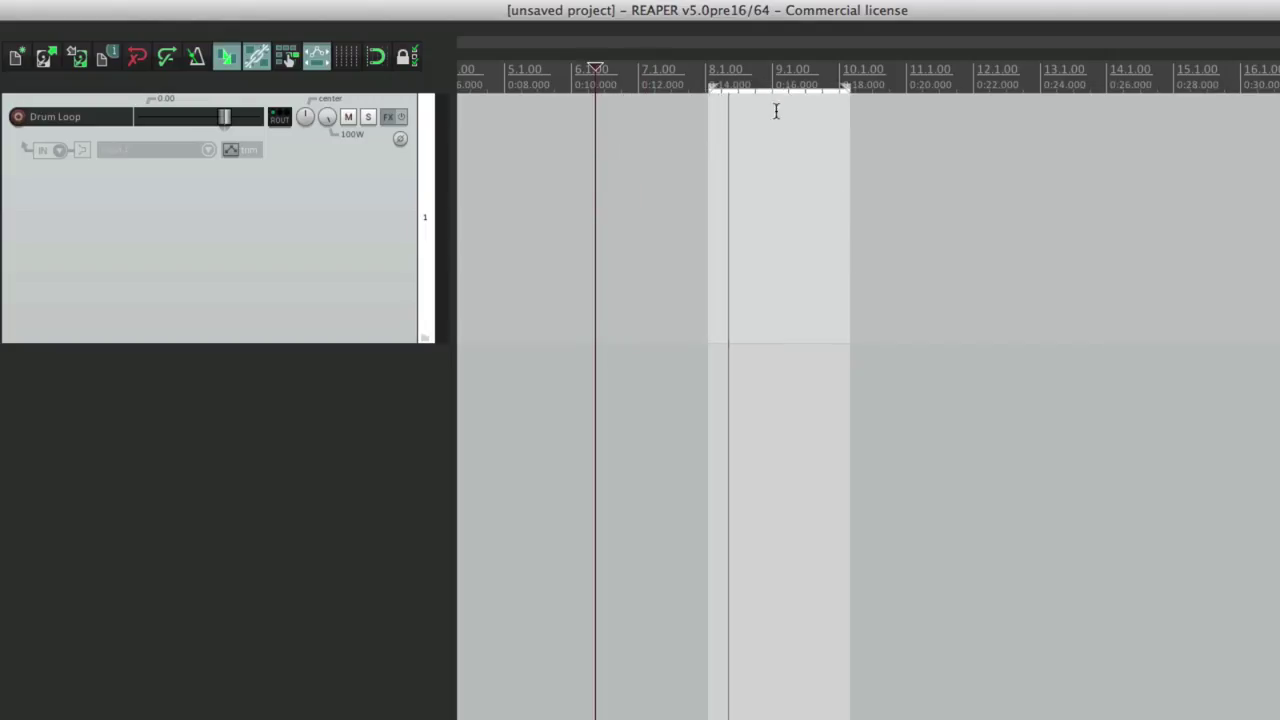
left_click_drag(537, 171, 650, 237)
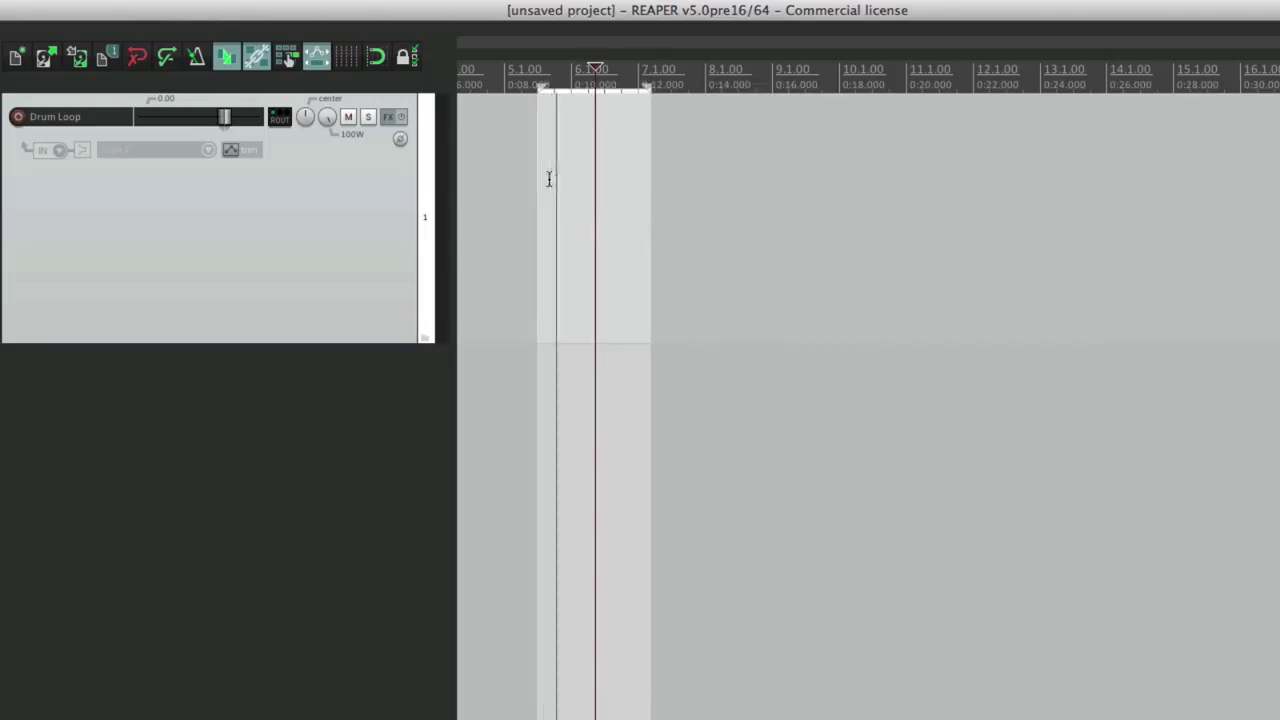
left_click_drag(806, 209, 940, 223)
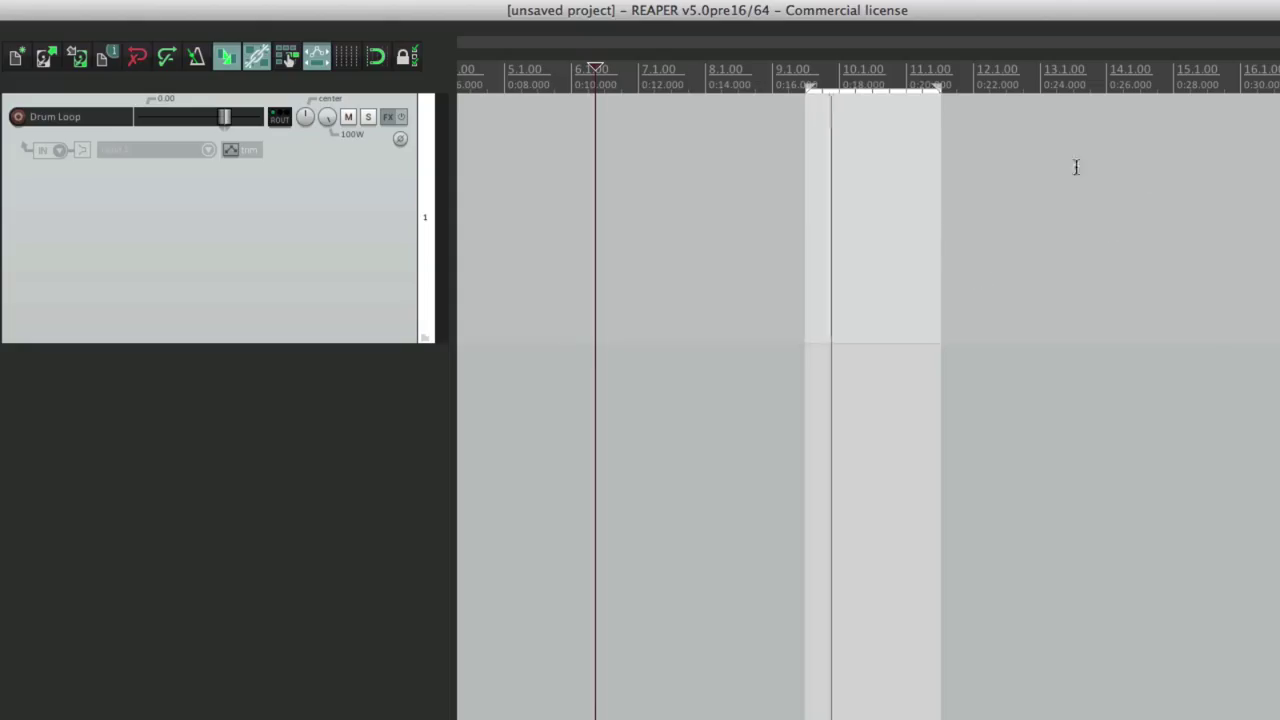
left_click_drag(1060, 168, 1213, 194)
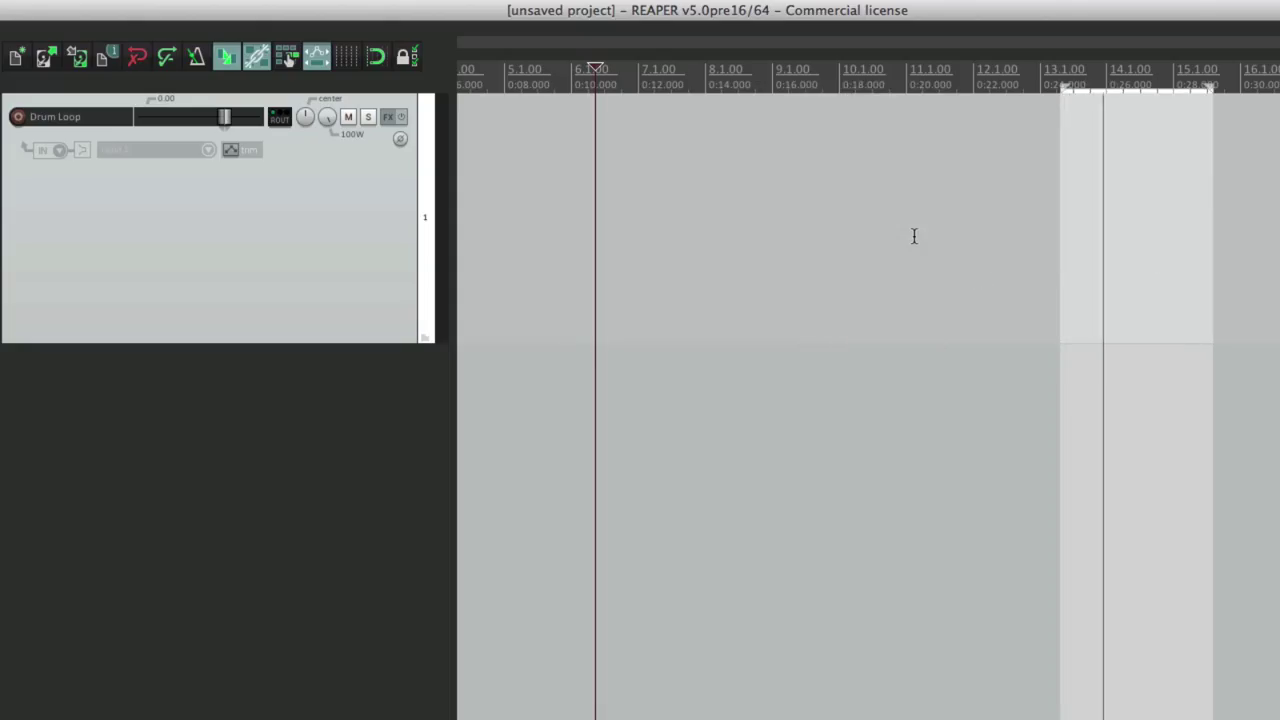
key("super+comma")
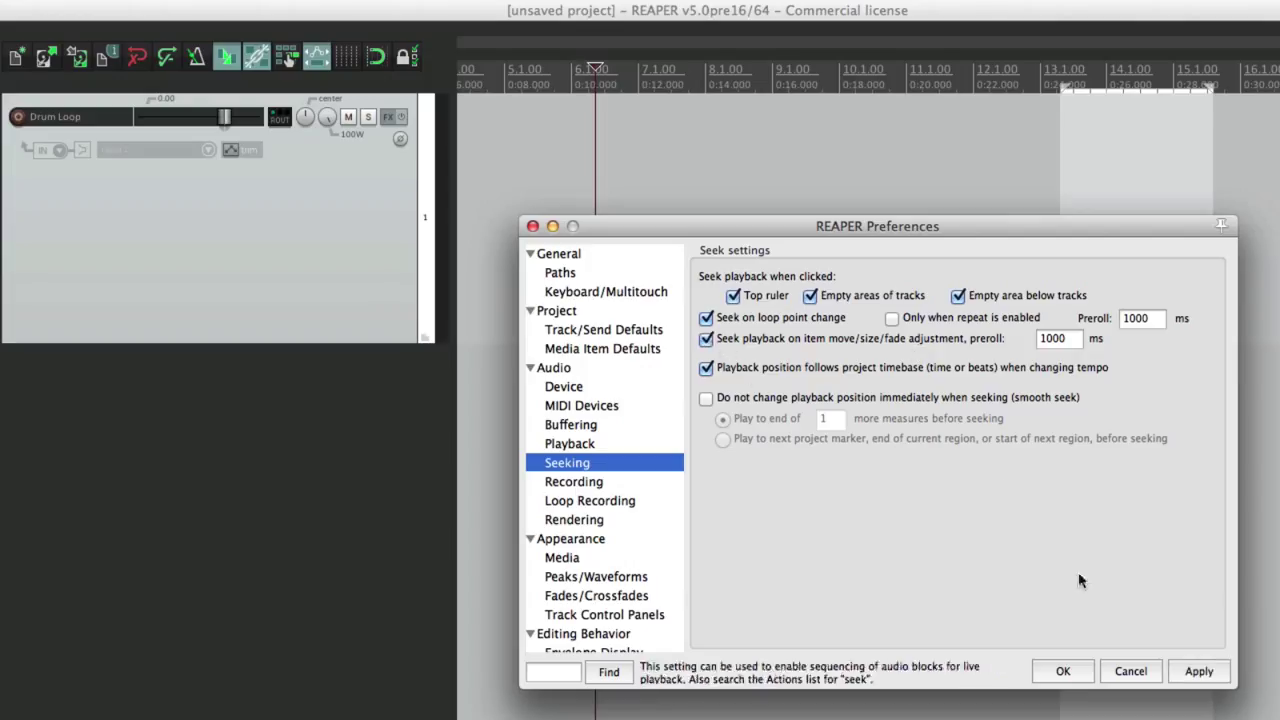
- Apply the seeking settings, then drag Drum Loop.wav from Finder onto the track and mute it
left_click(1063, 669)
left_click(734, 207)
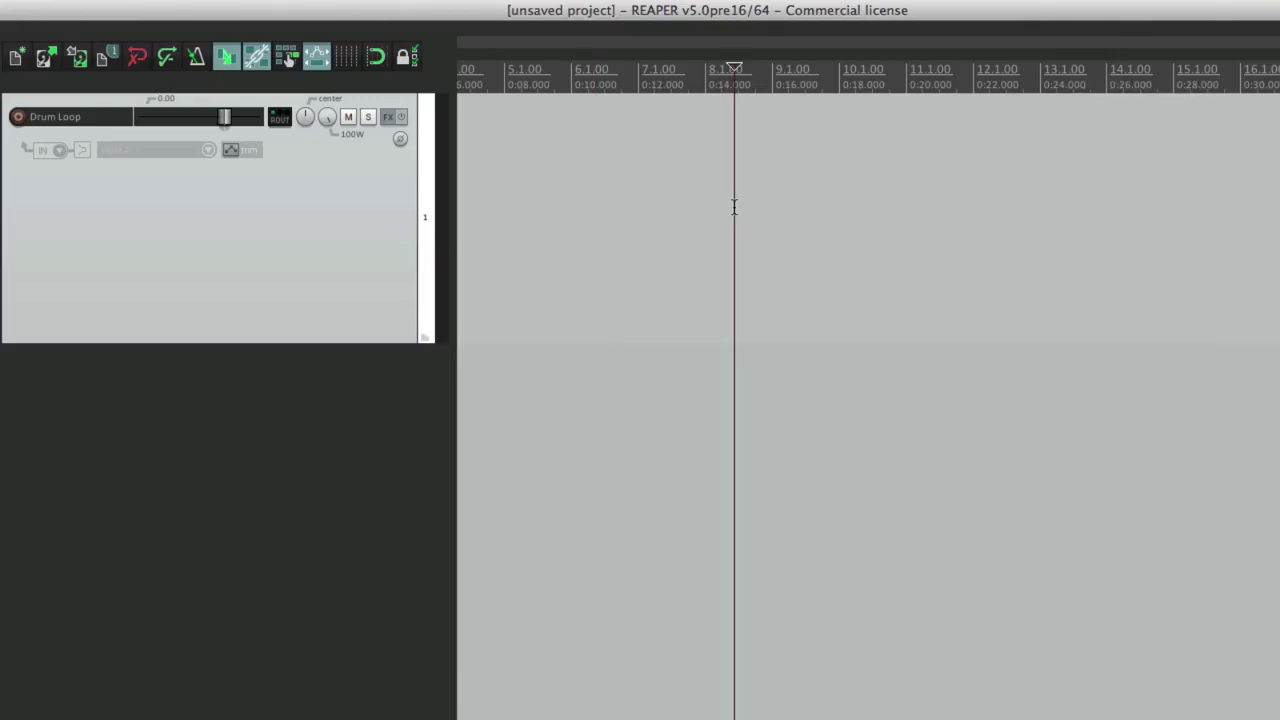
key("super+Tab")
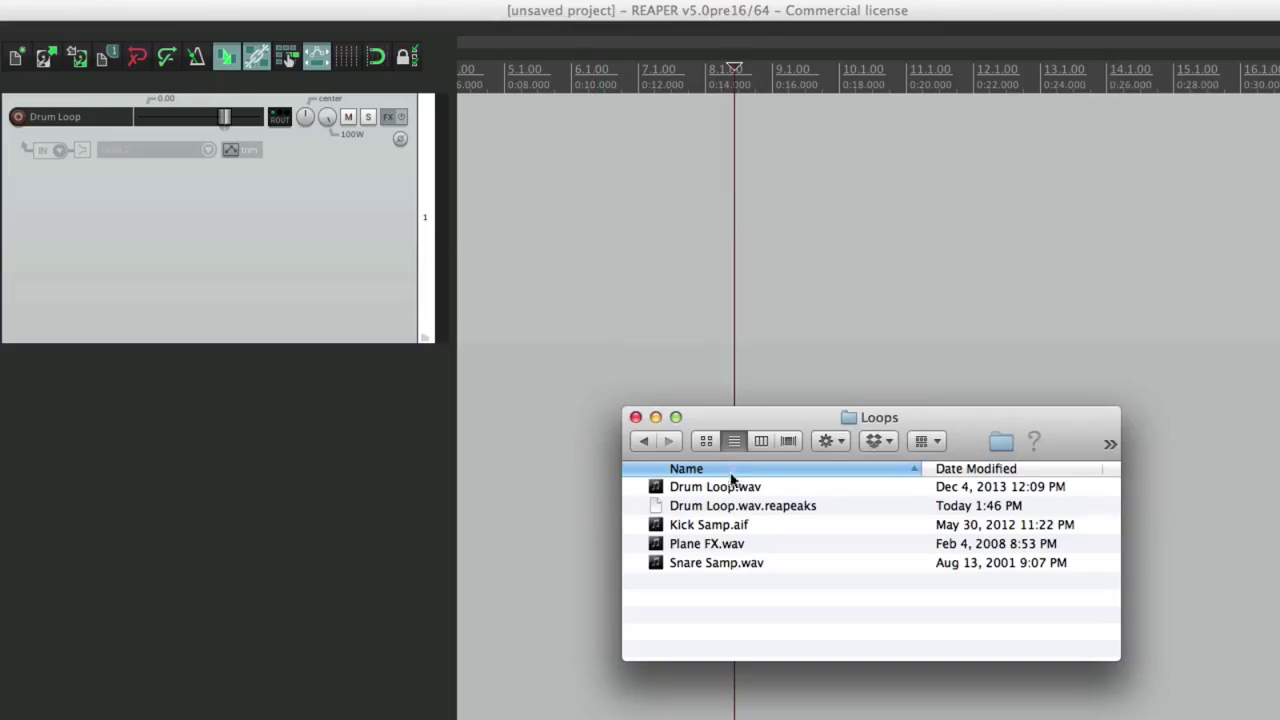
left_click_drag(723, 487, 604, 301)
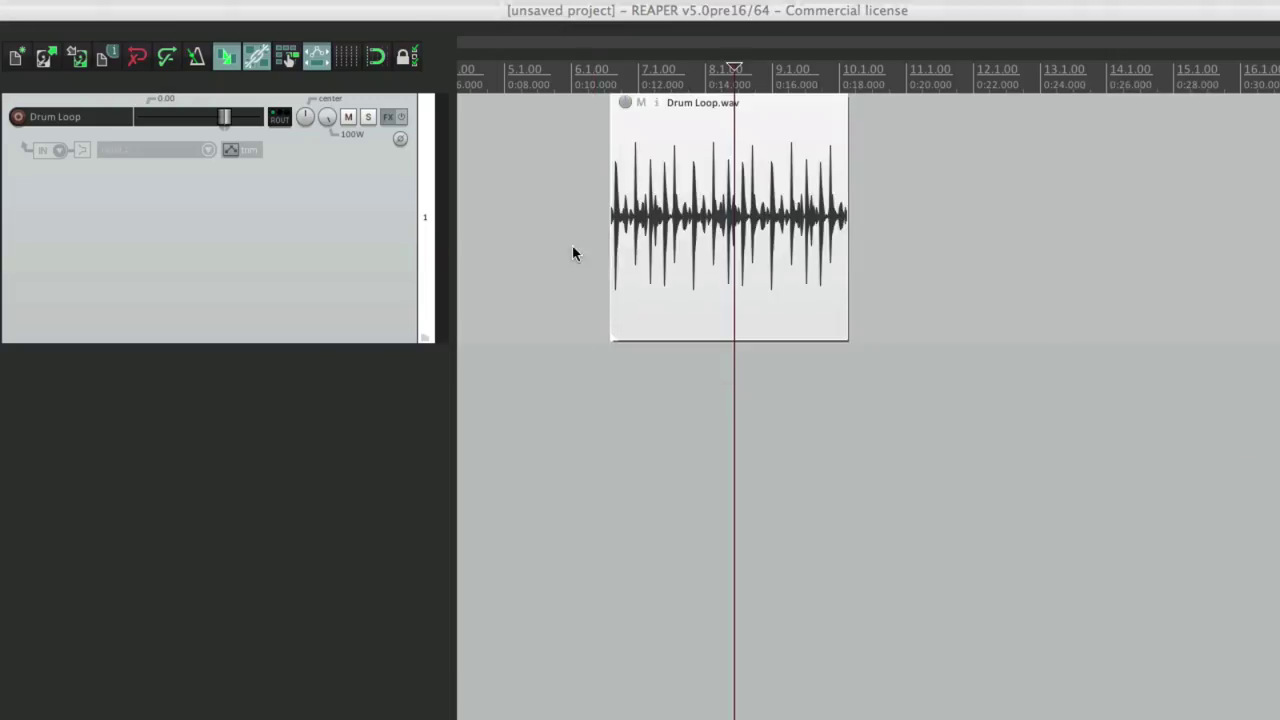
left_click(572, 245)
left_click(640, 103)
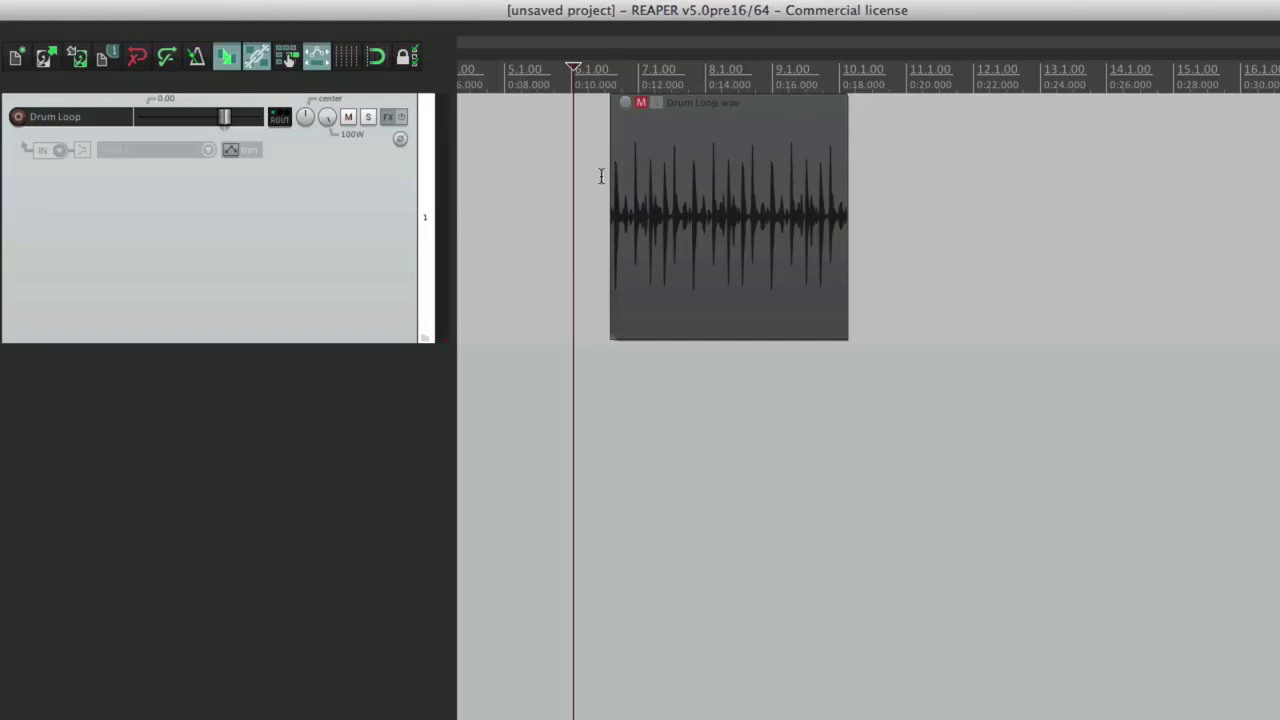
- Play from just after bar 6, trial-resize the item's edges, then undo the length changes
left_click(601, 176)
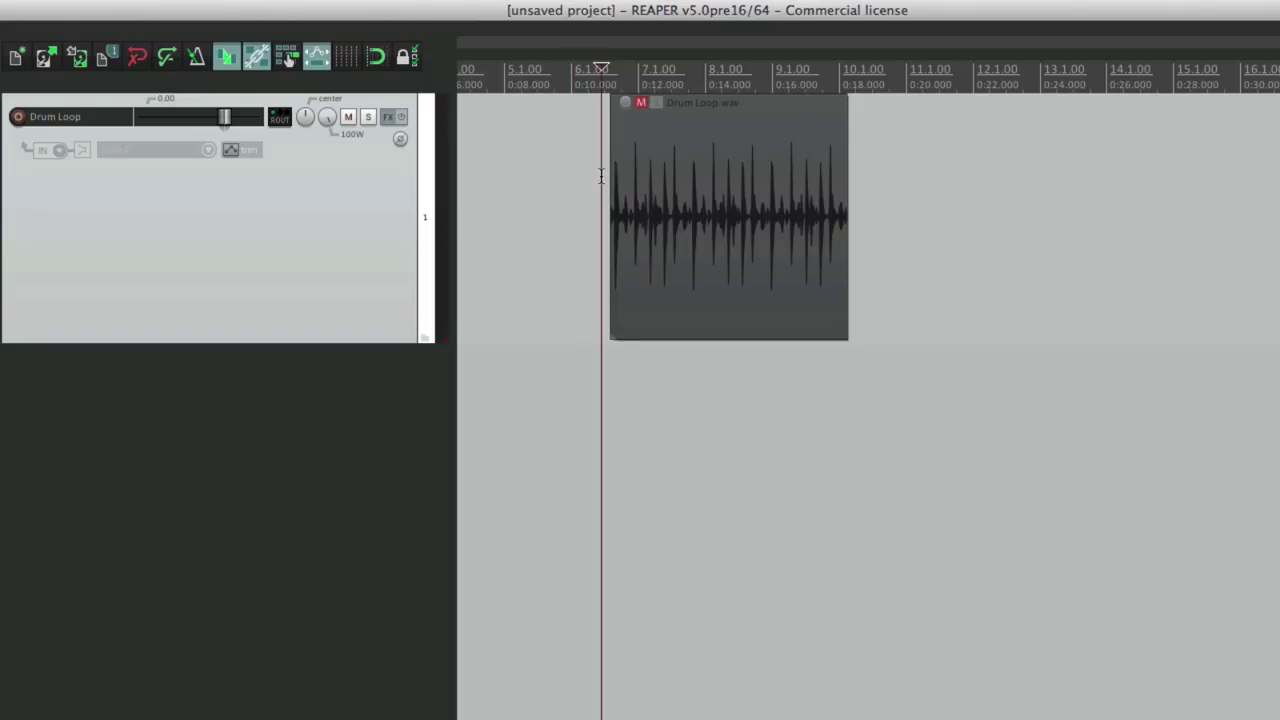
key("space")
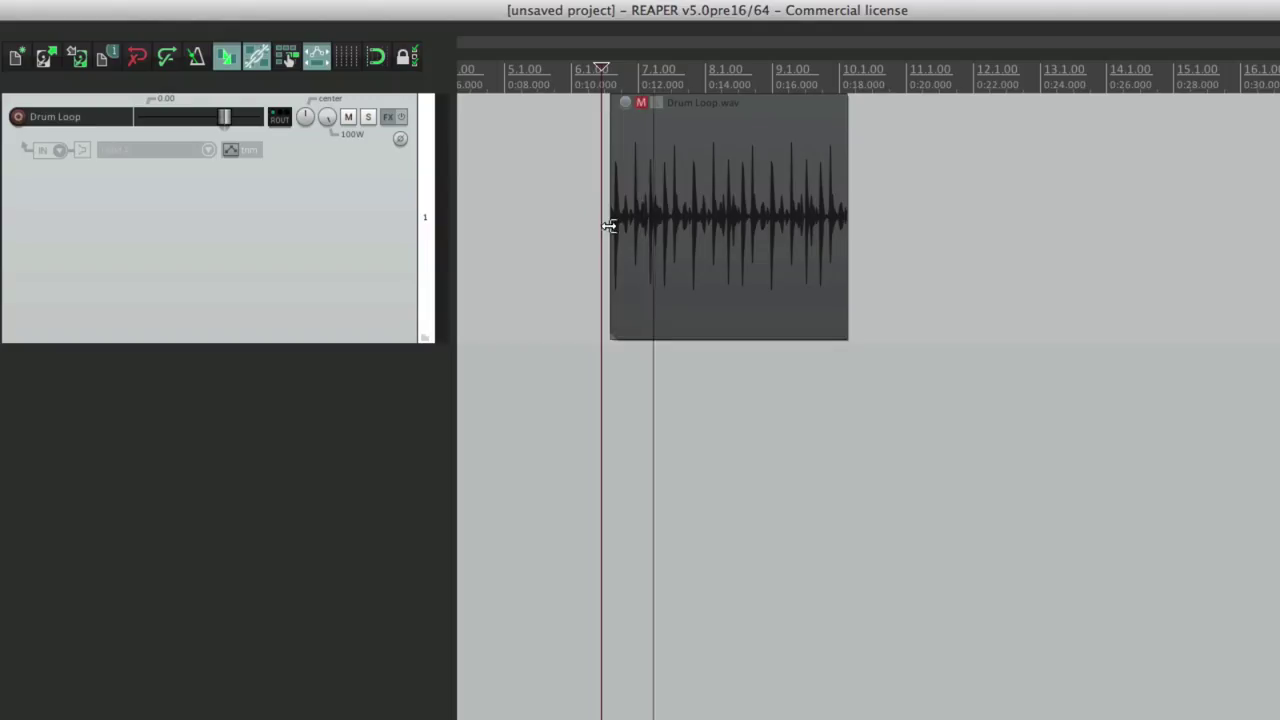
left_click_drag(609, 226, 533, 237)
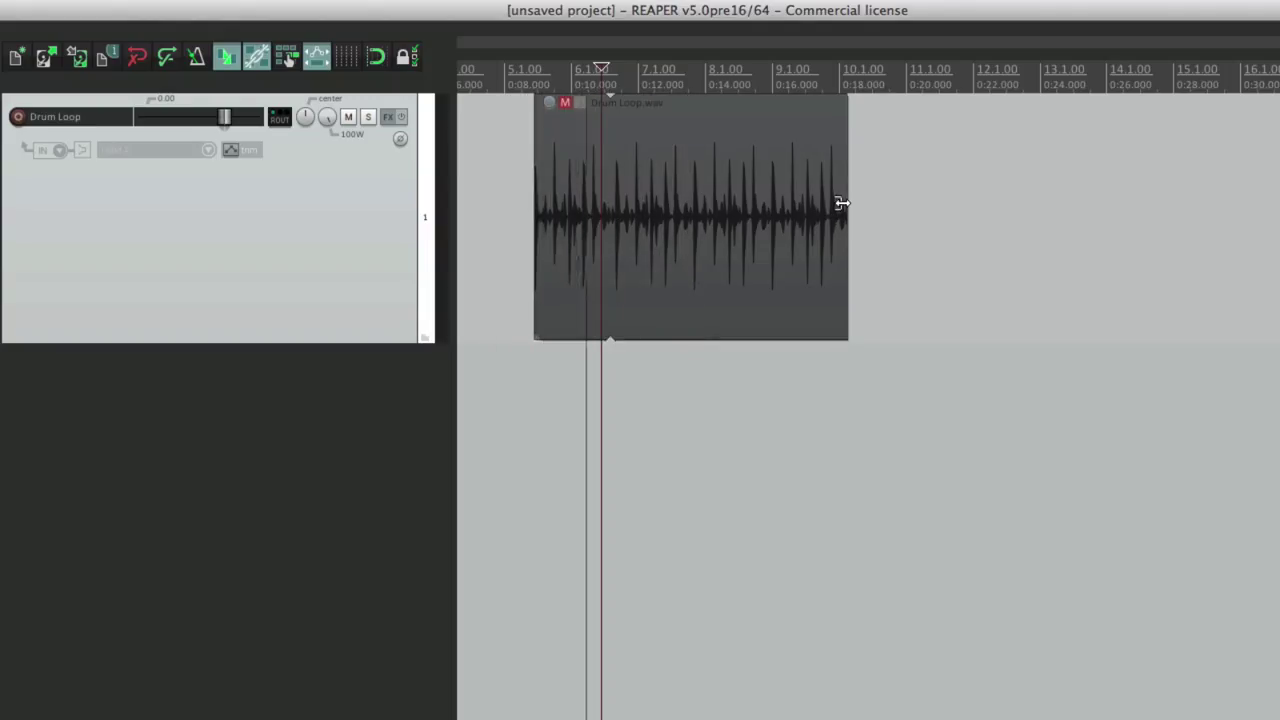
left_click_drag(842, 203, 935, 206)
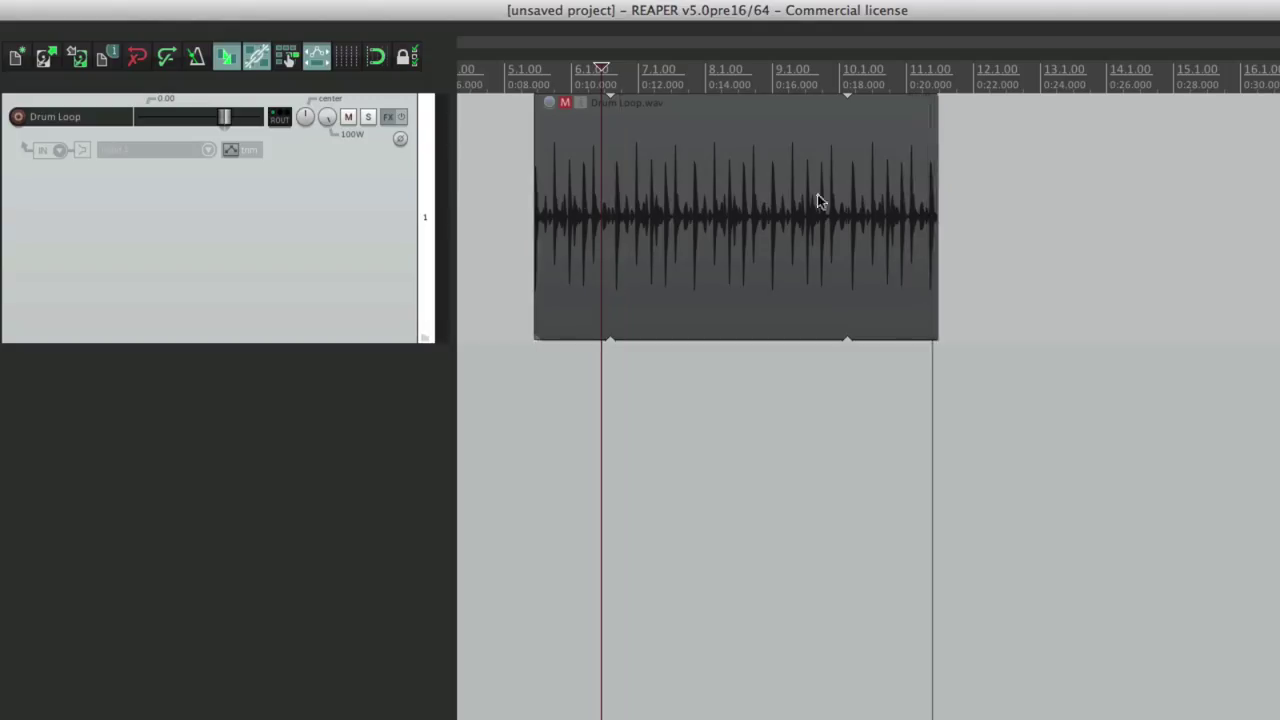
left_click_drag(533, 199, 503, 173)
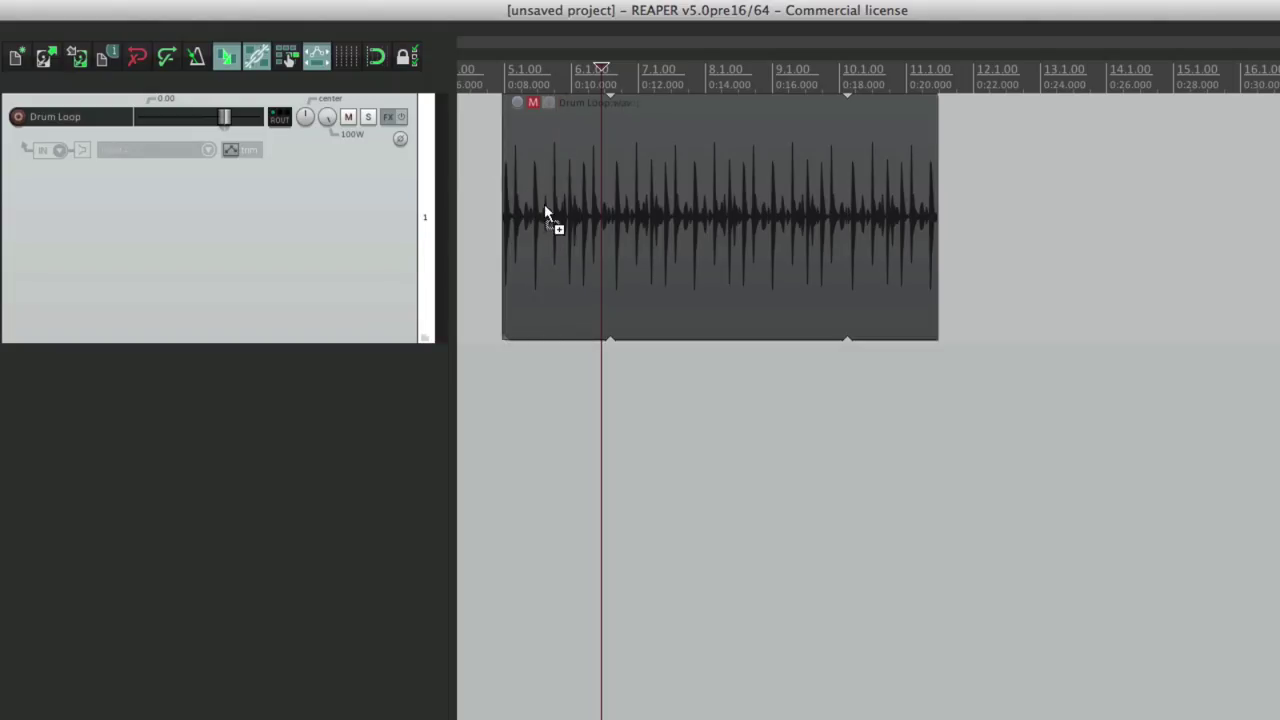
key("super+z")
key("super+z")
key("super+z")
- Restart playback and add a fade-in to the Drum Loop item, adjusting its length
key("space")
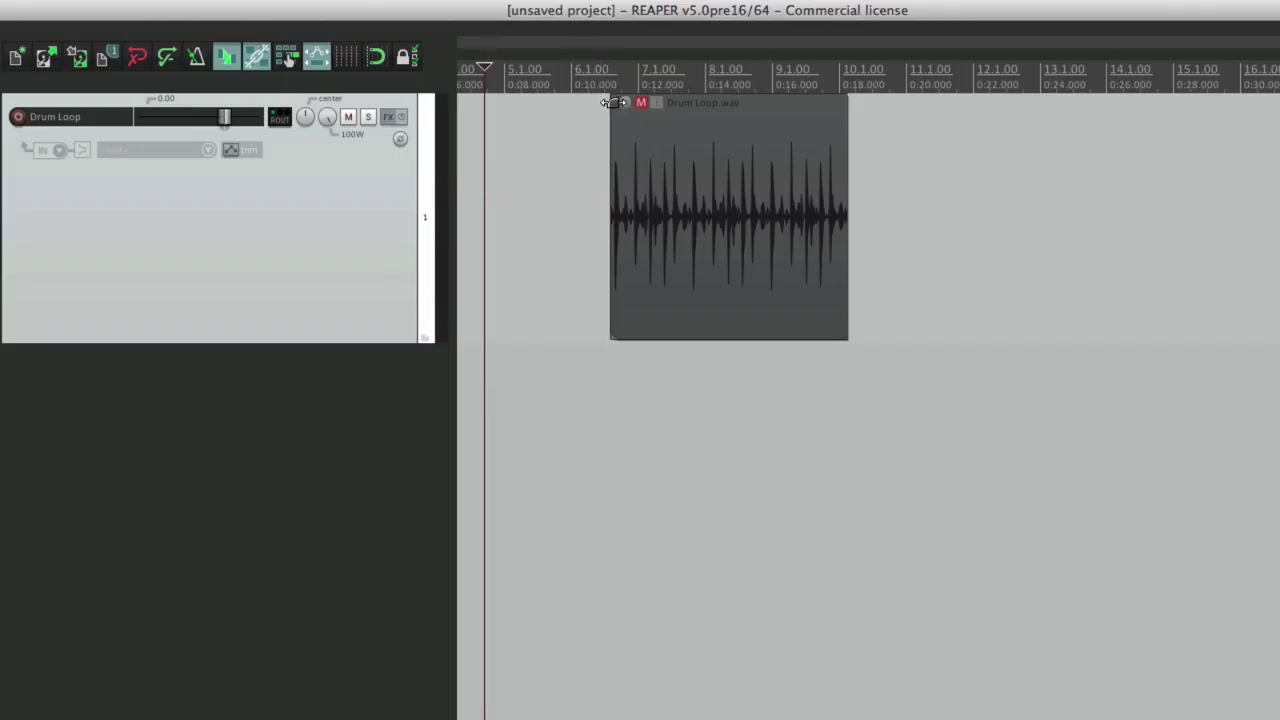
key("space")
left_click_drag(622, 104, 640, 178)
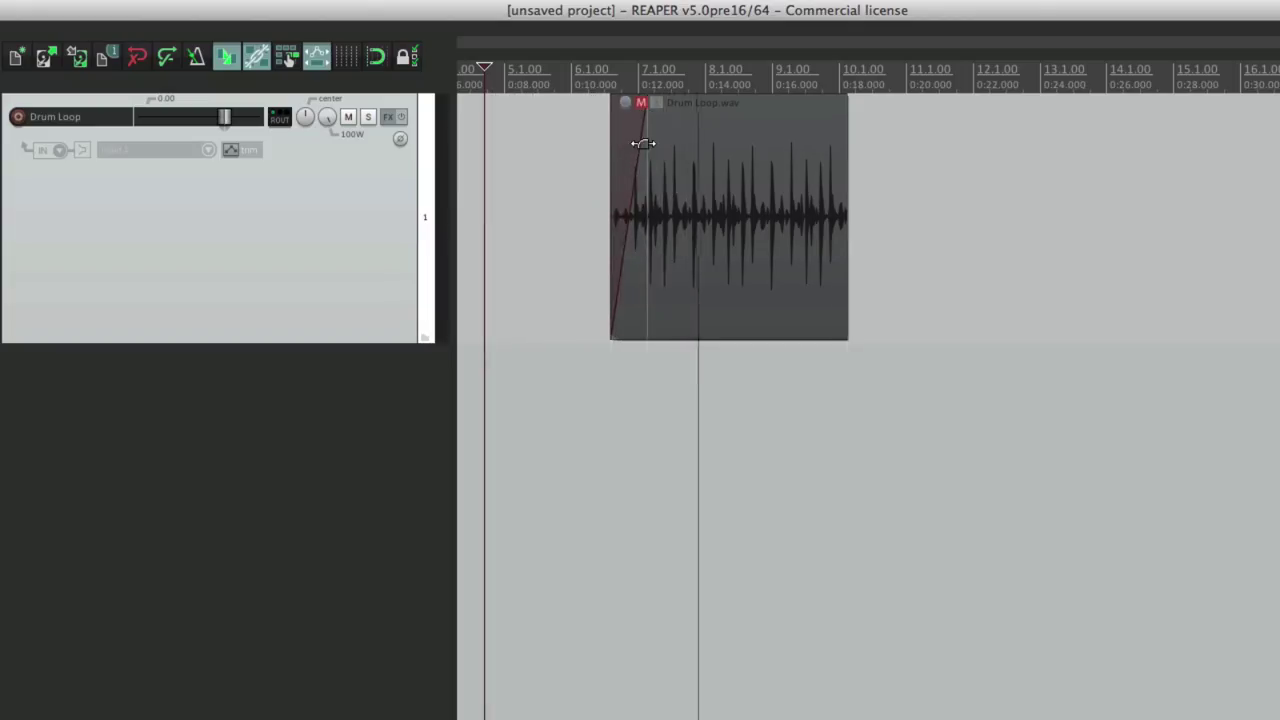
left_click_drag(640, 137, 640, 189)
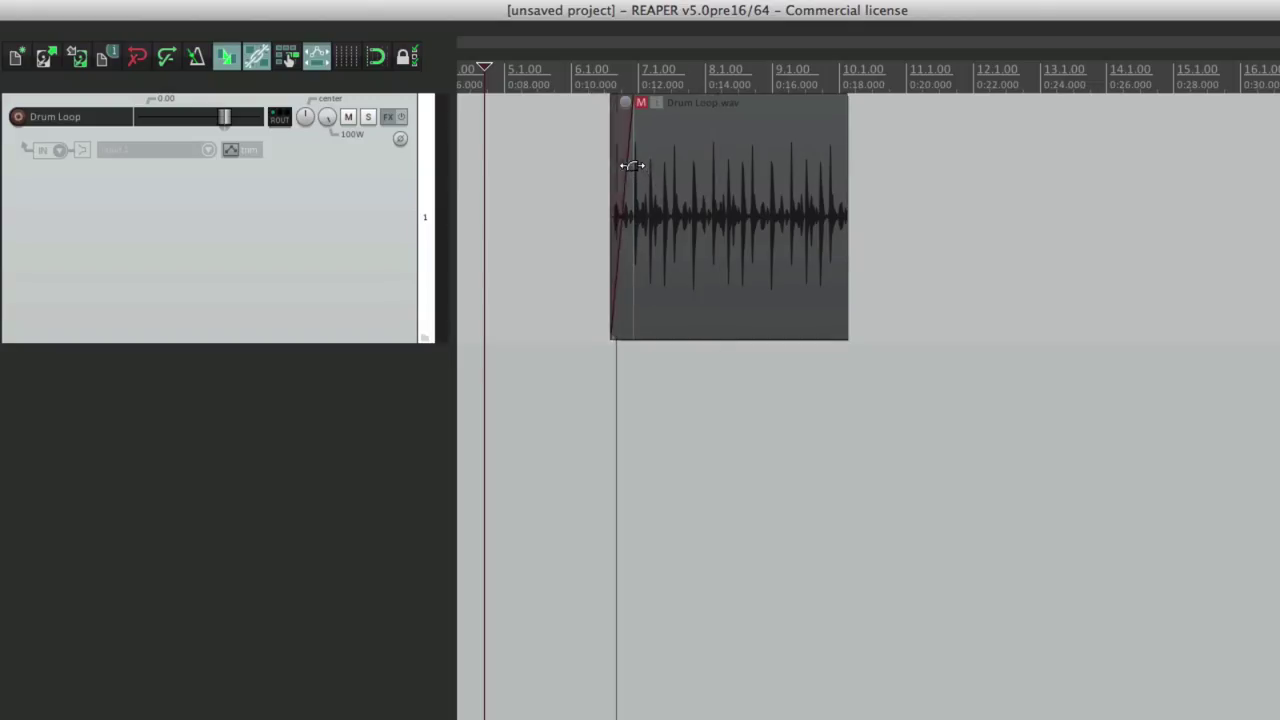
left_click_drag(632, 165, 677, 206)
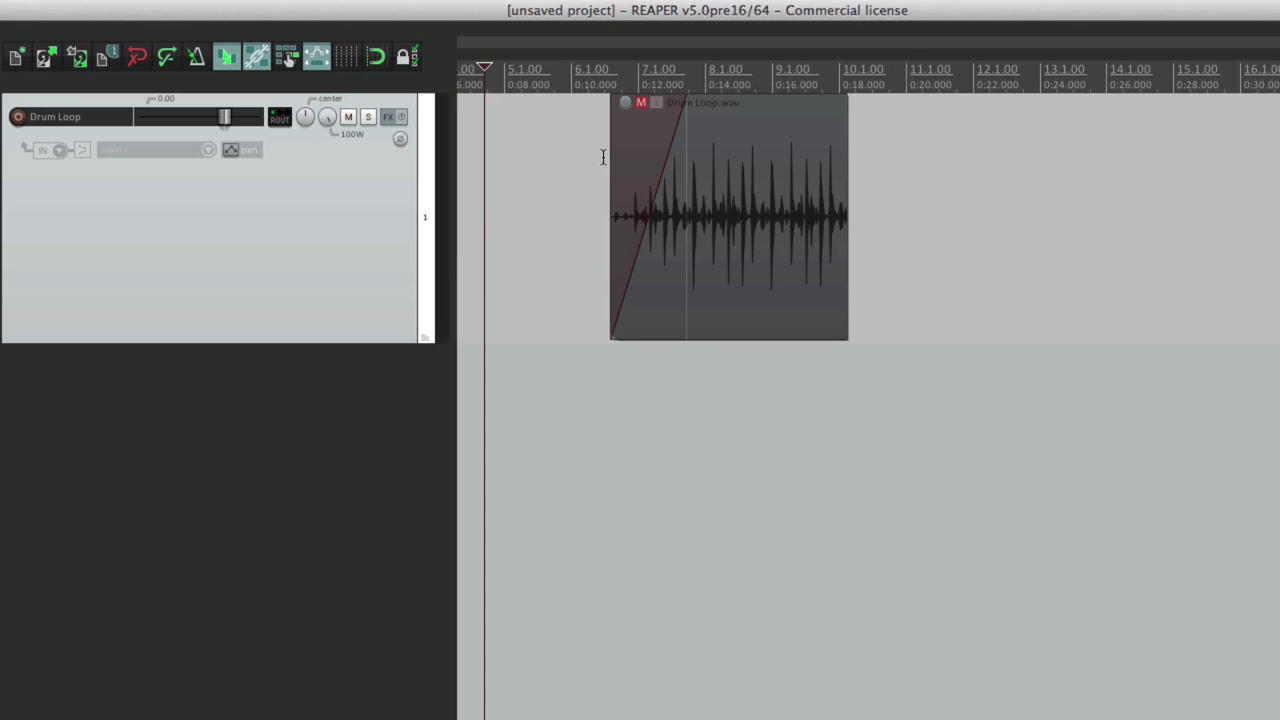
- Check the Seeking preferences, set the cursor to bar 6, and refine the fade-in during playback
key("super+comma")
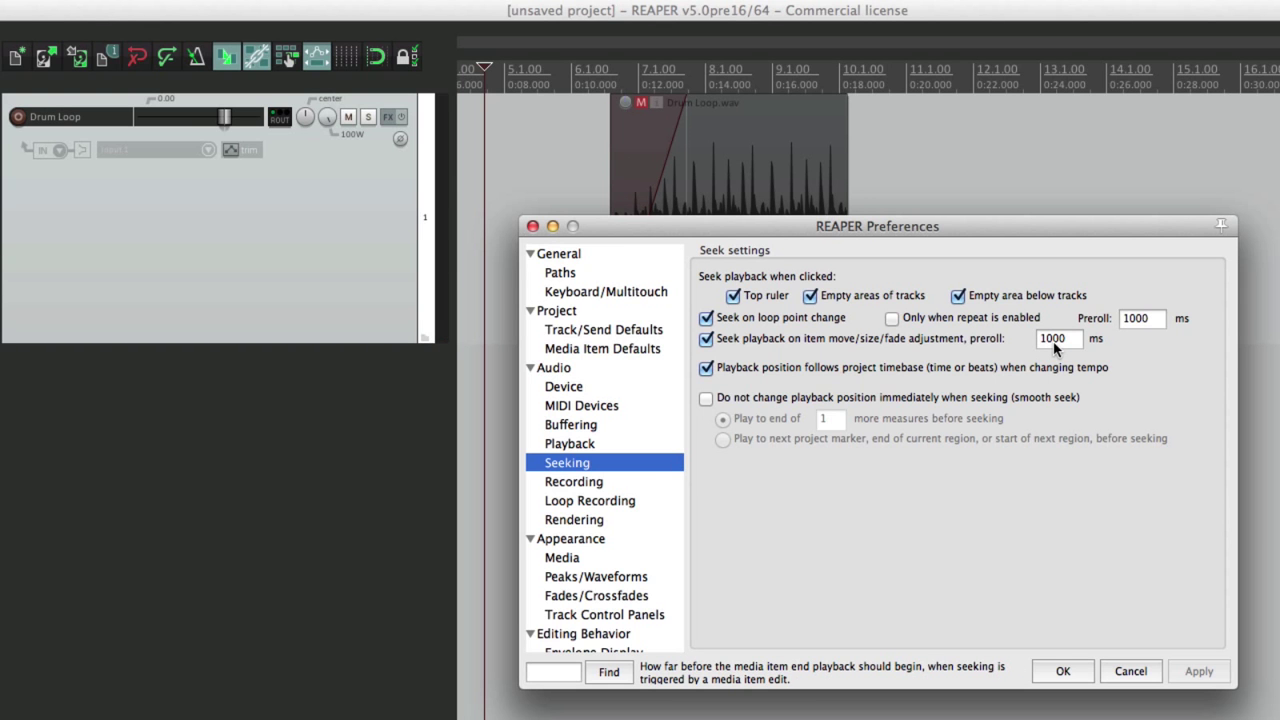
left_click(1058, 672)
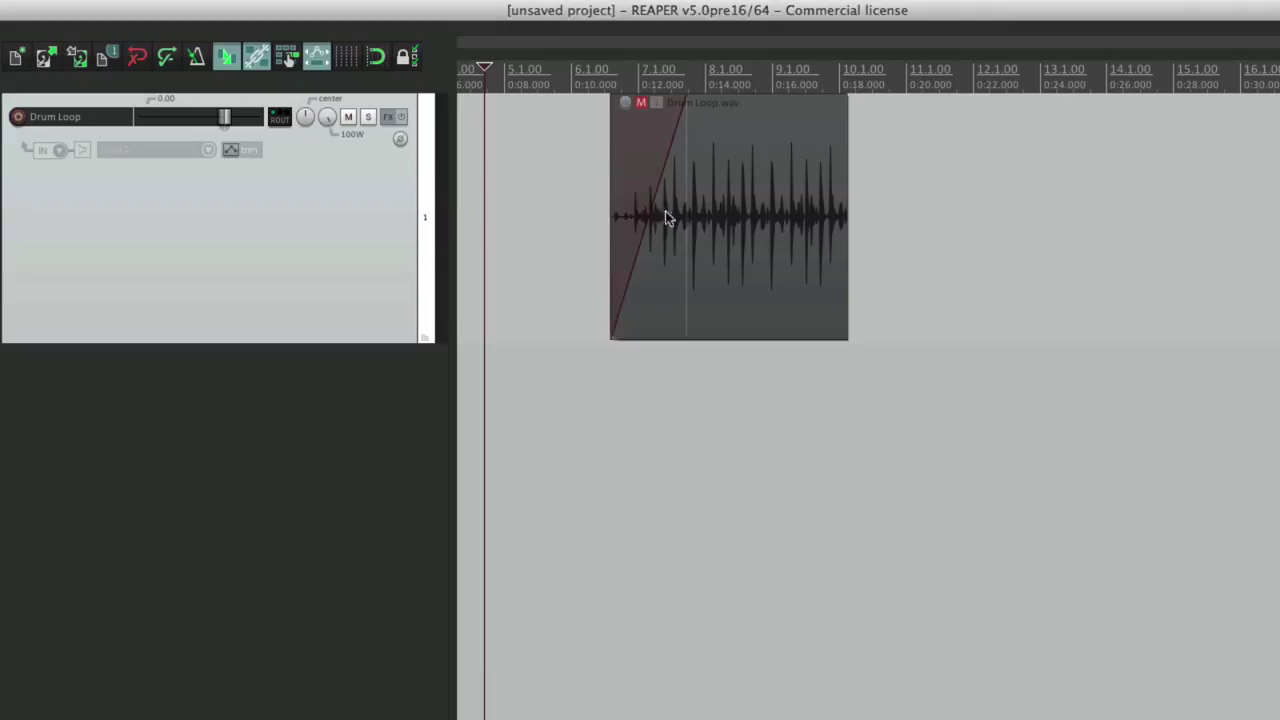
left_click(594, 150)
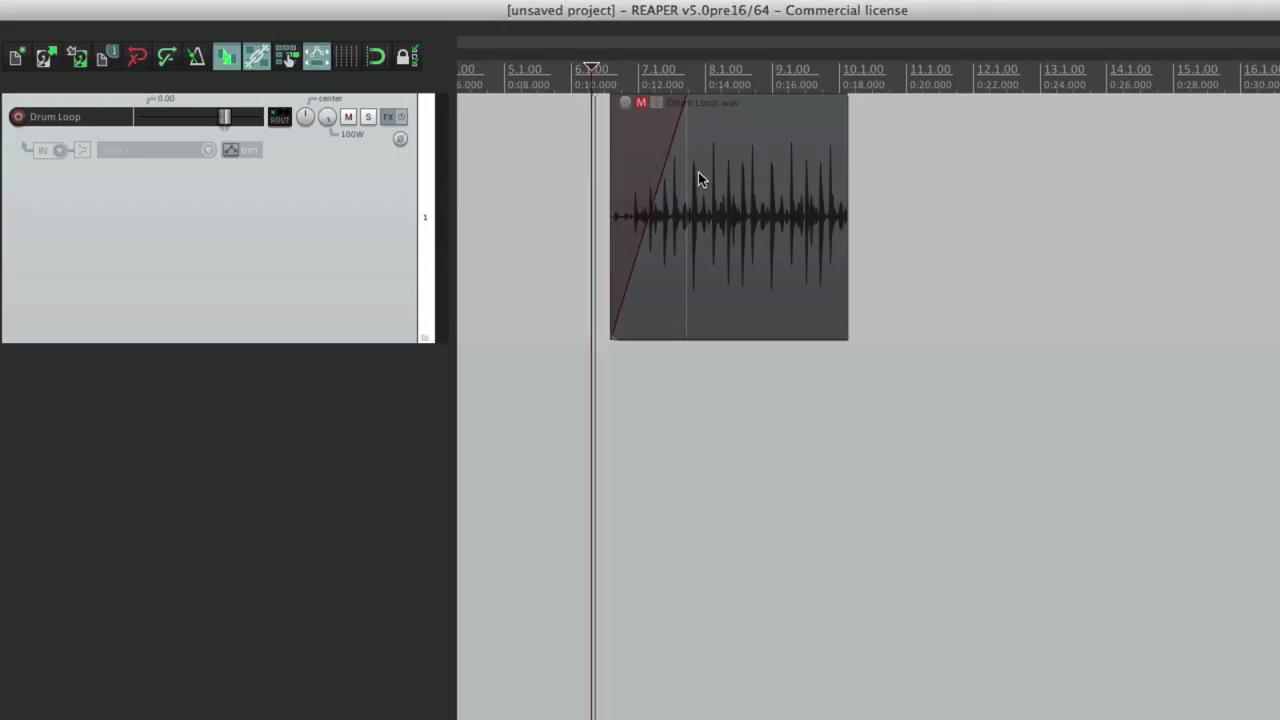
left_click_drag(687, 176, 657, 205)
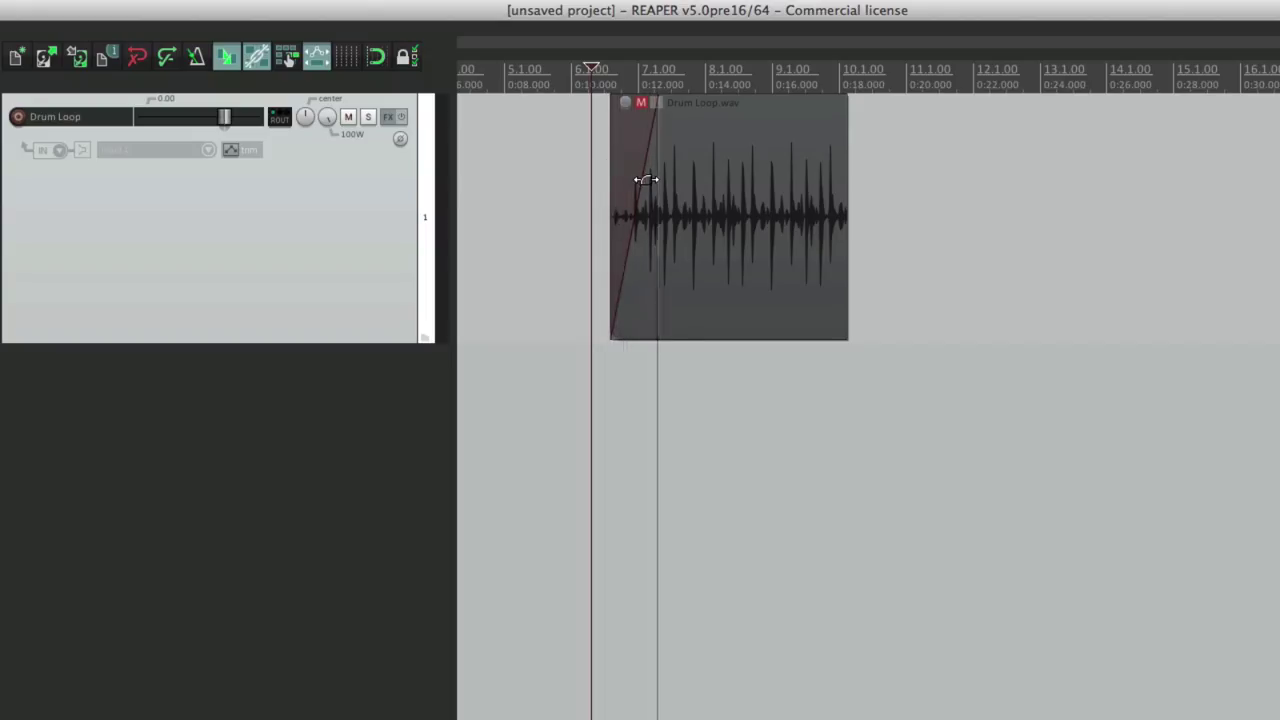
left_click_drag(652, 178, 683, 190)
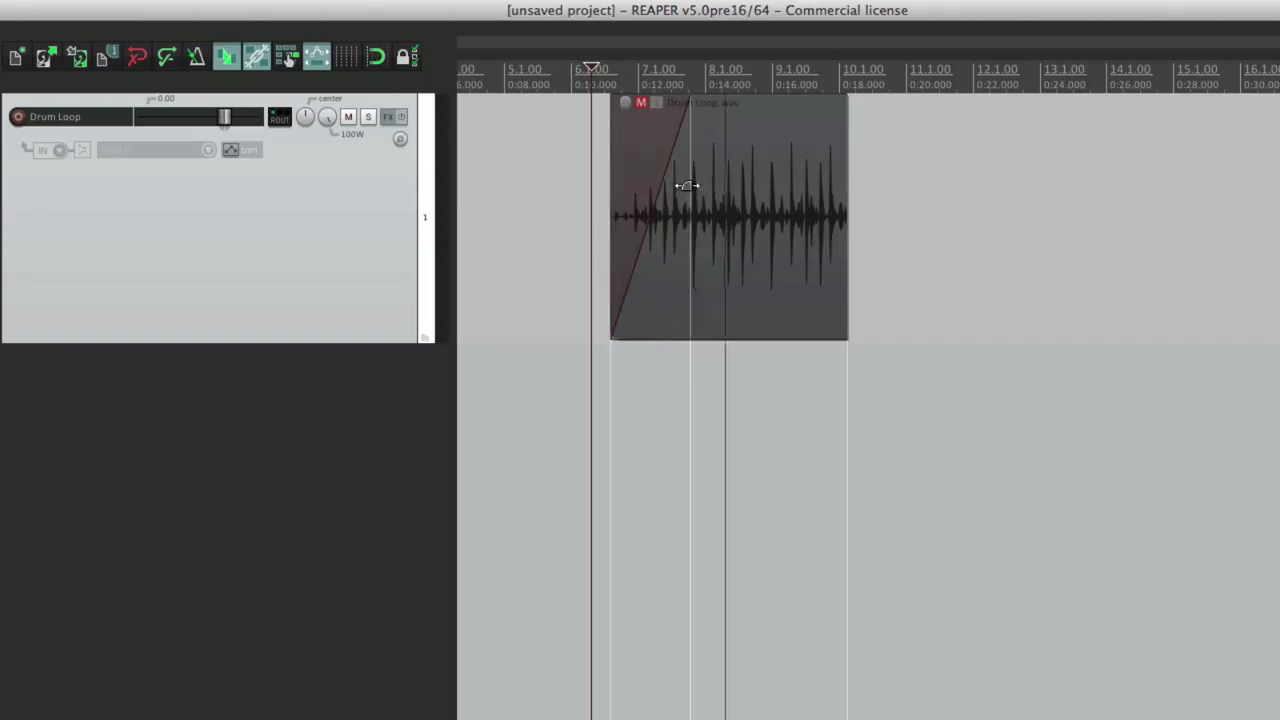
key("space")
key("space")
key("space")
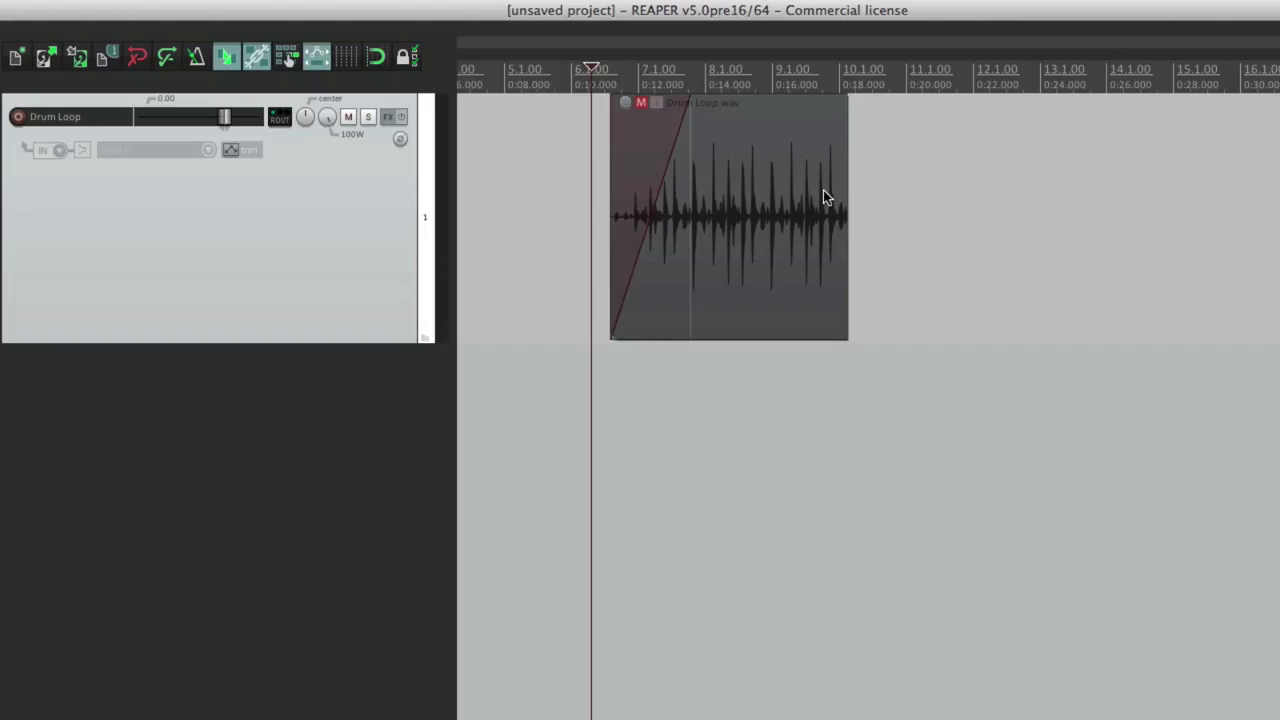
- From bar 7, add a fade-out at the item's end and lengthen it
left_click(643, 62)
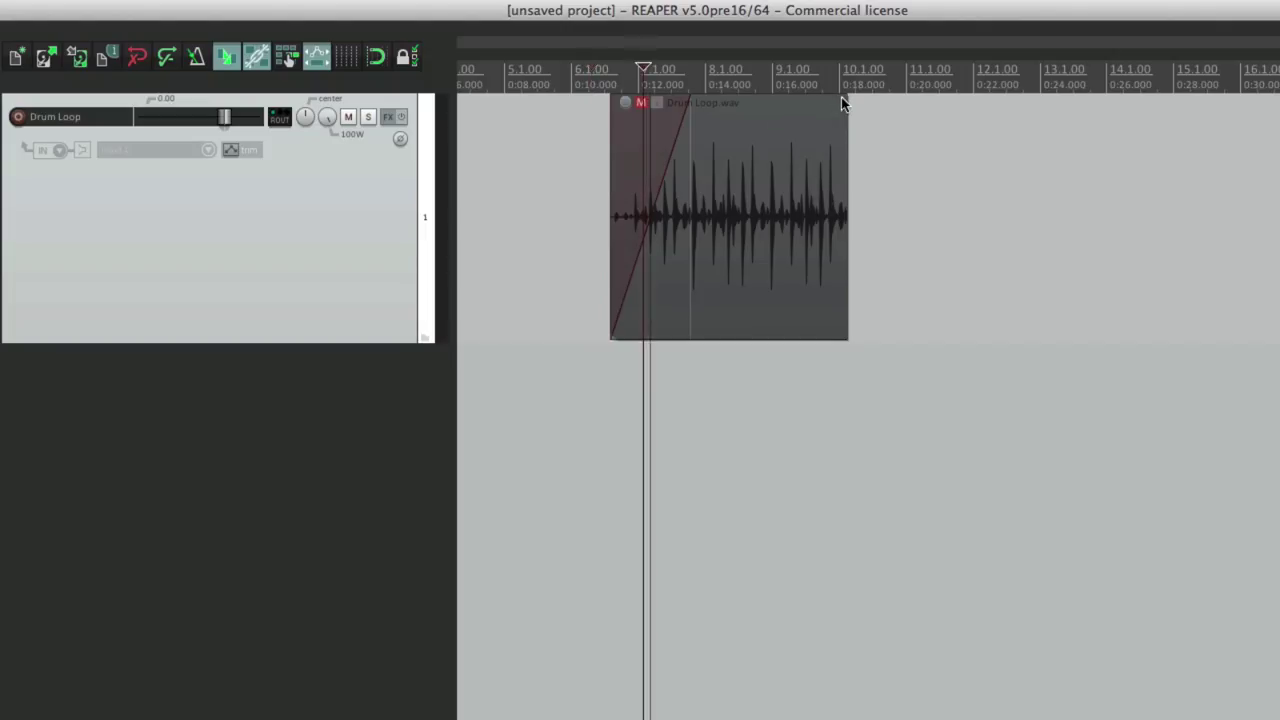
left_click_drag(841, 97, 794, 209)
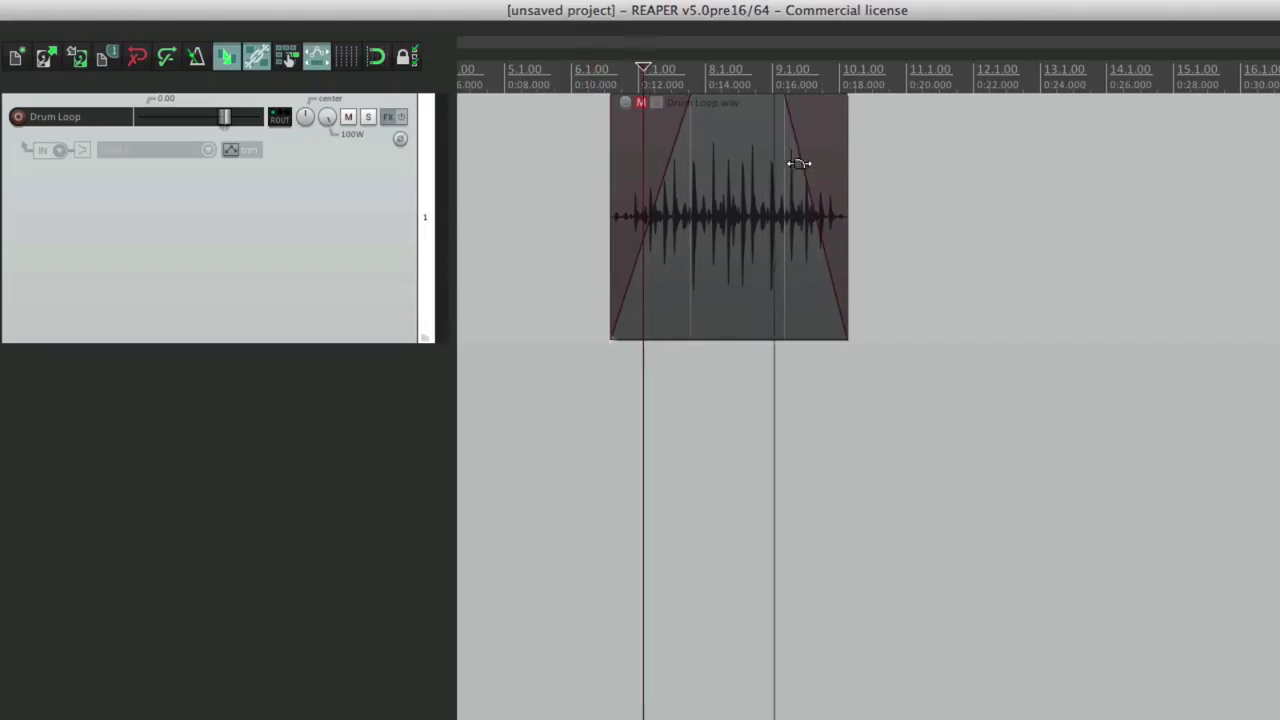
left_click_drag(798, 163, 760, 246)
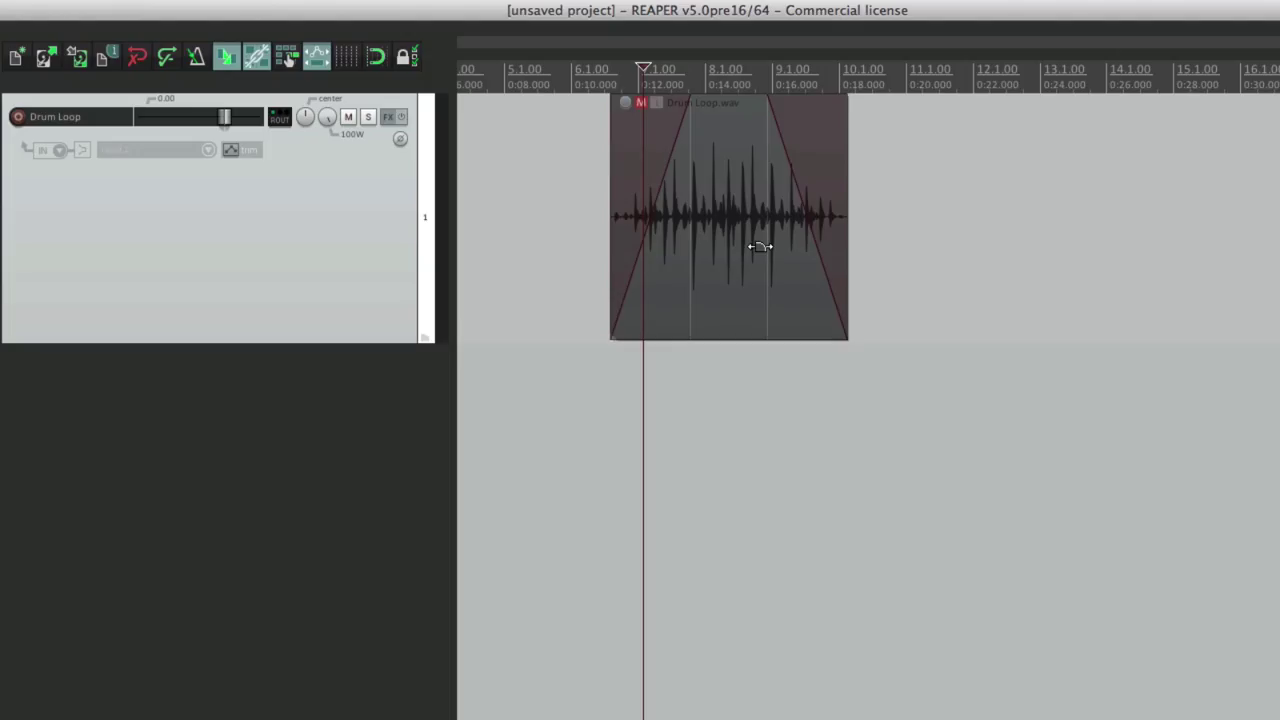
- Open REAPER's Preferences on the Seeking page with the Cmd+comma shortcut
key("super+comma")
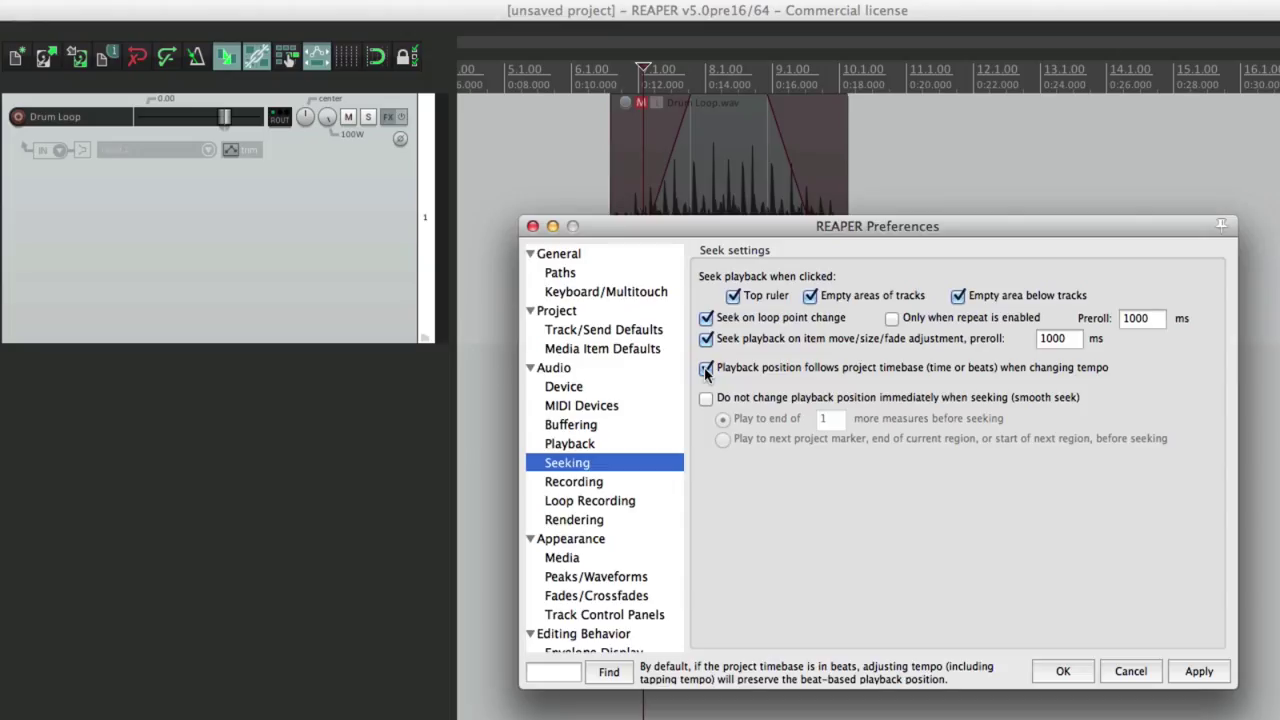